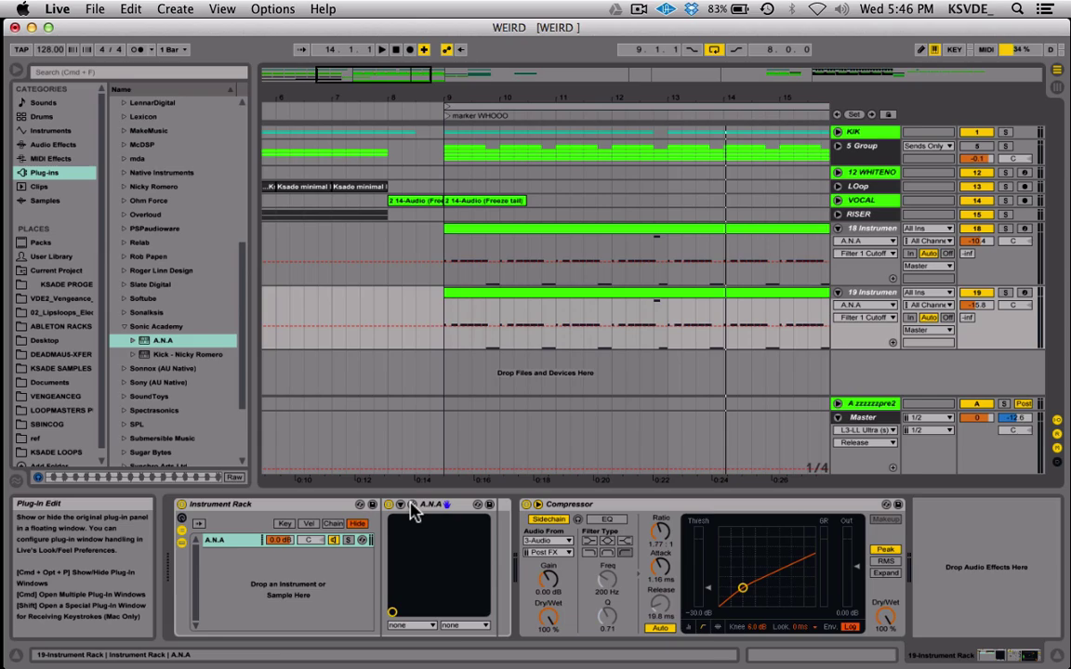
Step: Open the A.N.A synth window on track 19, look over its settings, and close it
click(412, 504)
drag(430, 46, 479, 78)
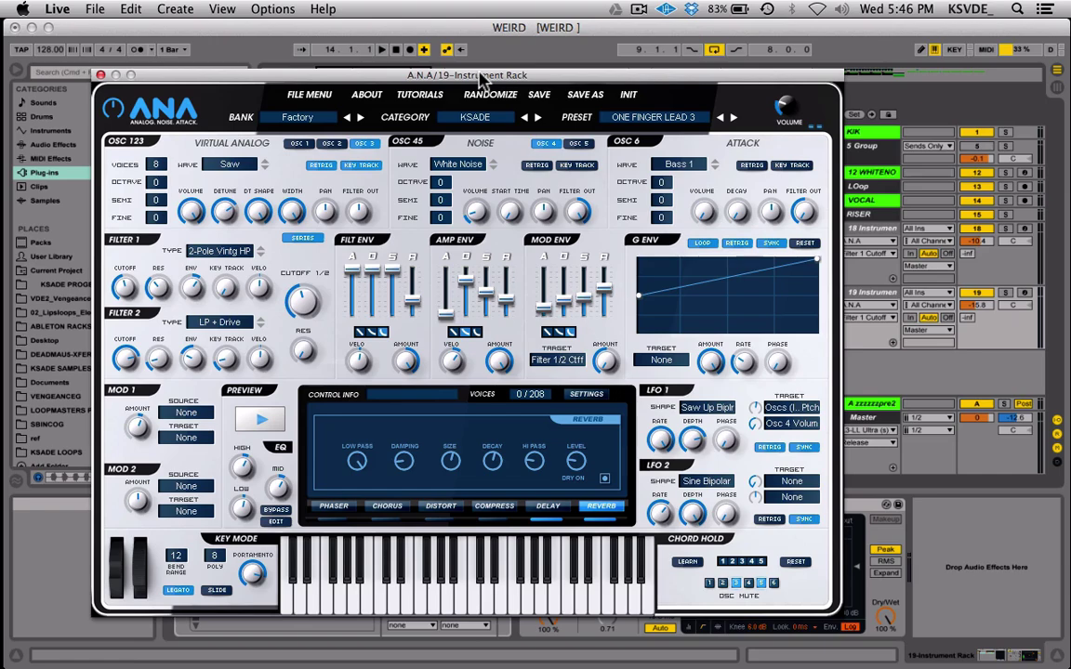
mouse_move(480, 82)
mouse_down()
mouse_move(496, 74)
mouse_move(479, 75)
mouse_up()
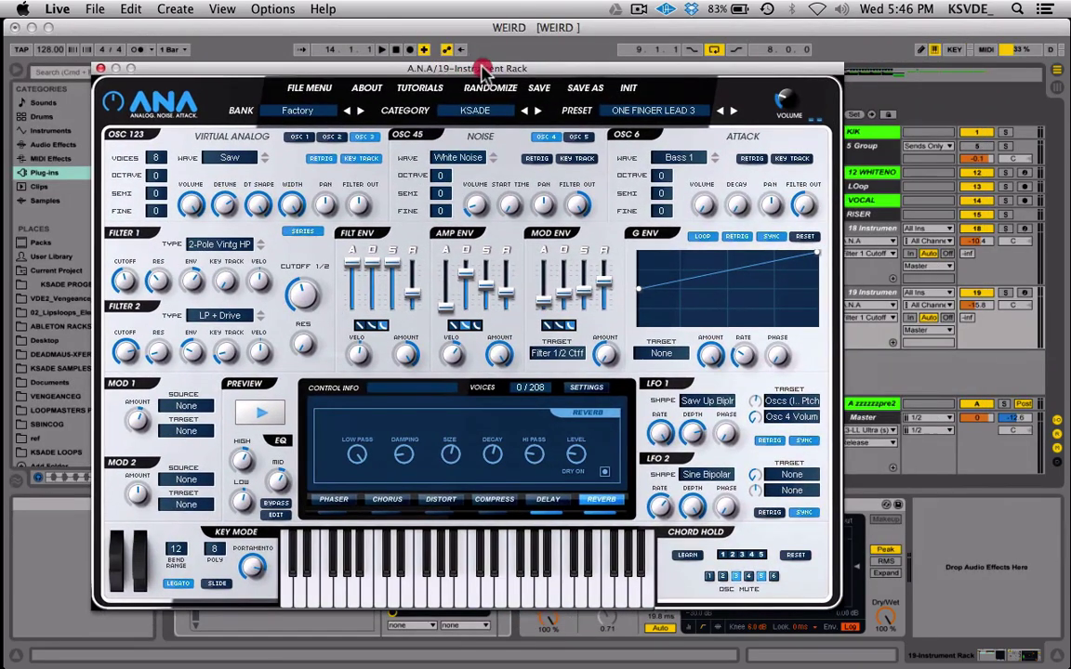
drag(209, 67, 246, 70)
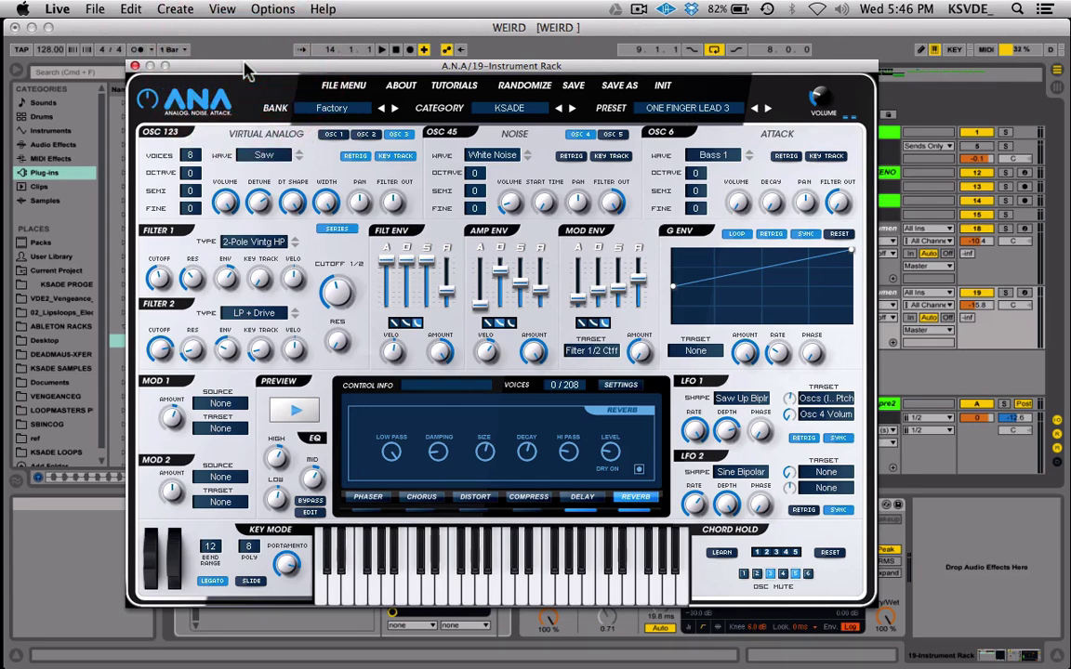
drag(246, 73, 220, 77)
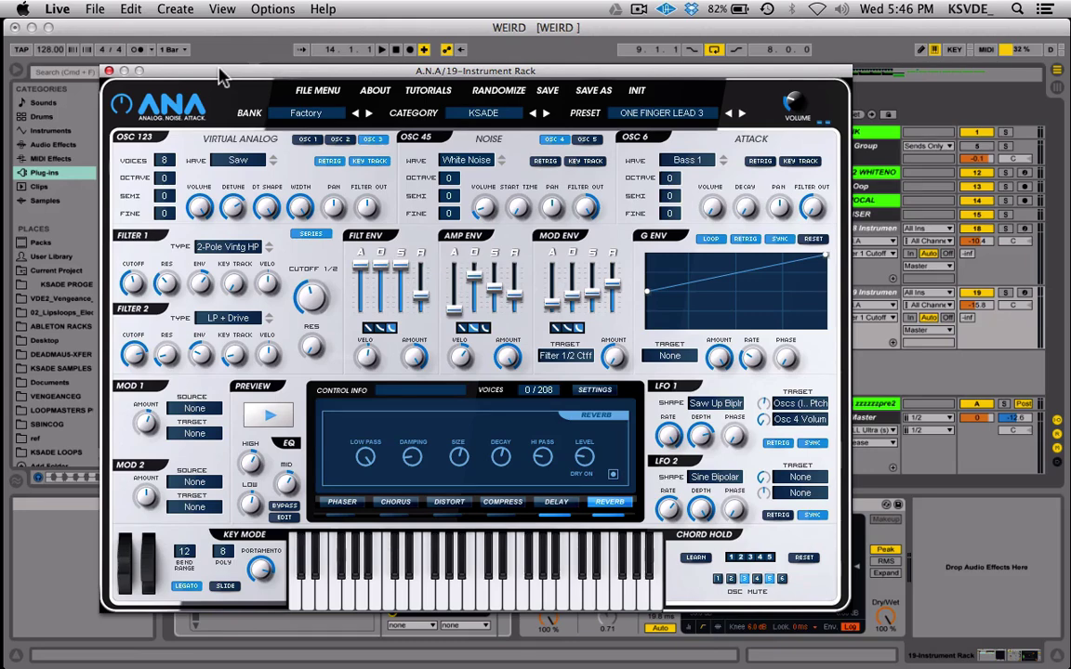
drag(220, 77, 309, 72)
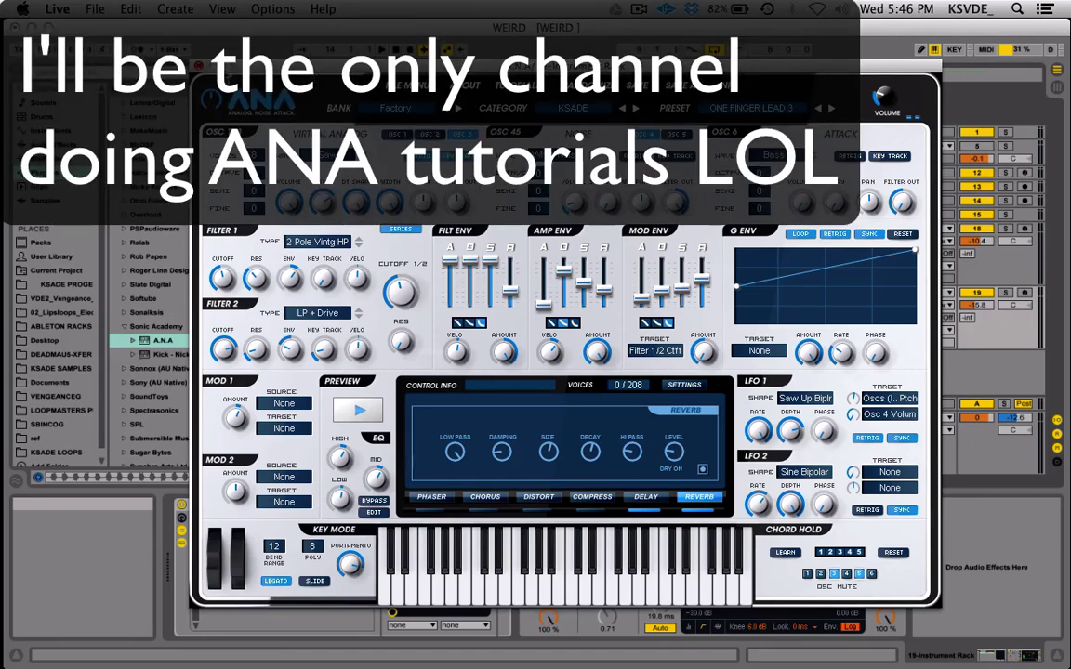
click(197, 67)
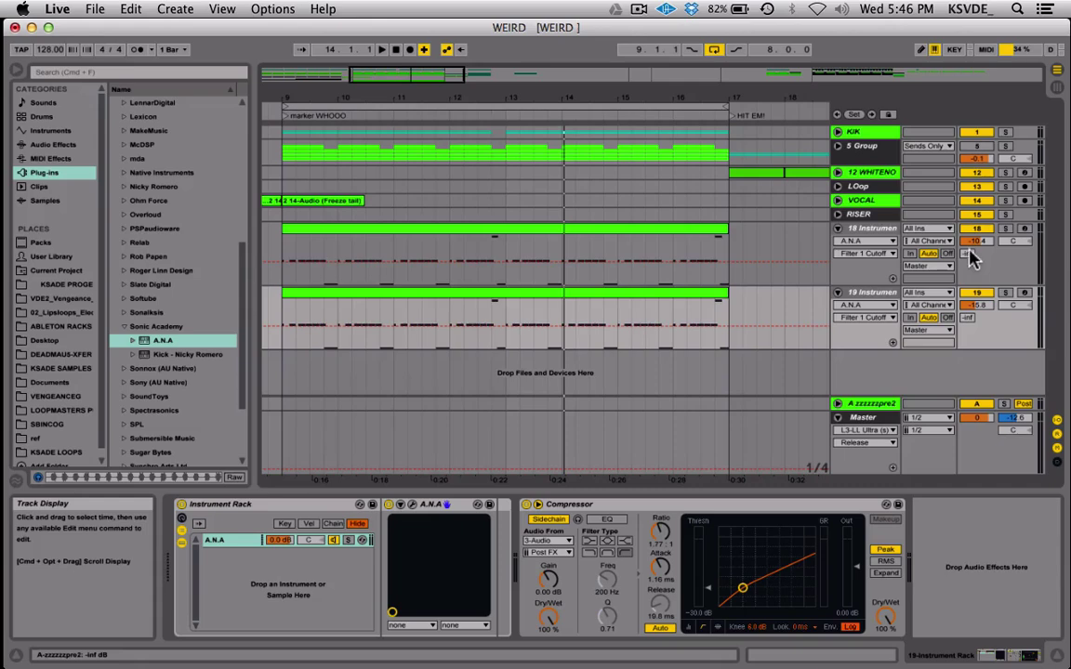
Step: Compare the clips and instrument racks of tracks 18 and 19
click(779, 210)
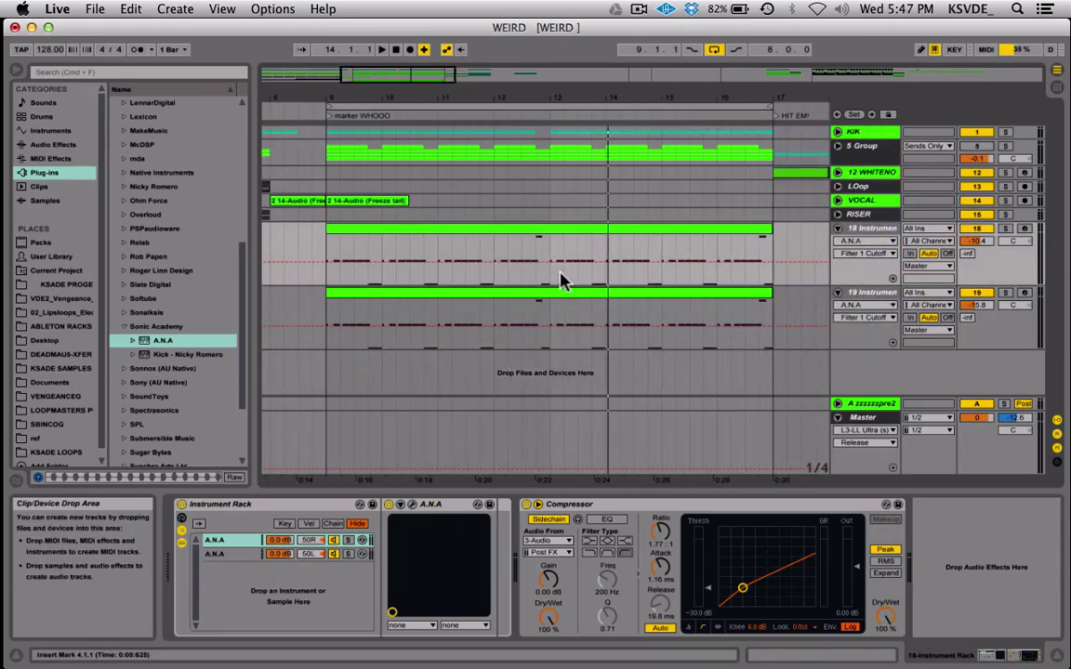
click(562, 229)
click(544, 294)
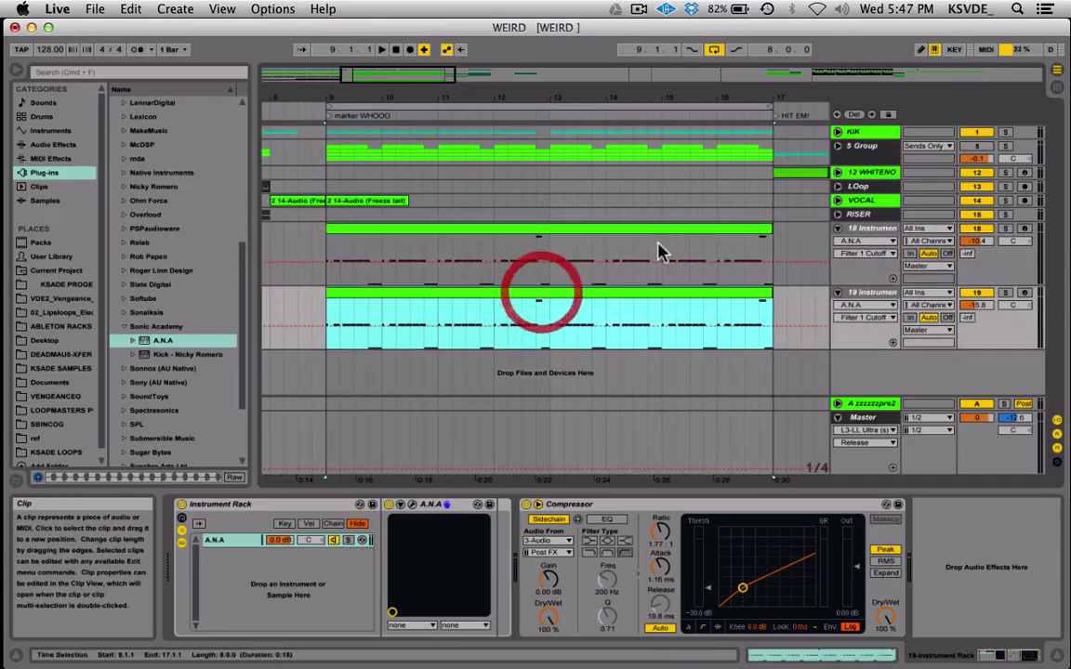
click(871, 230)
click(864, 293)
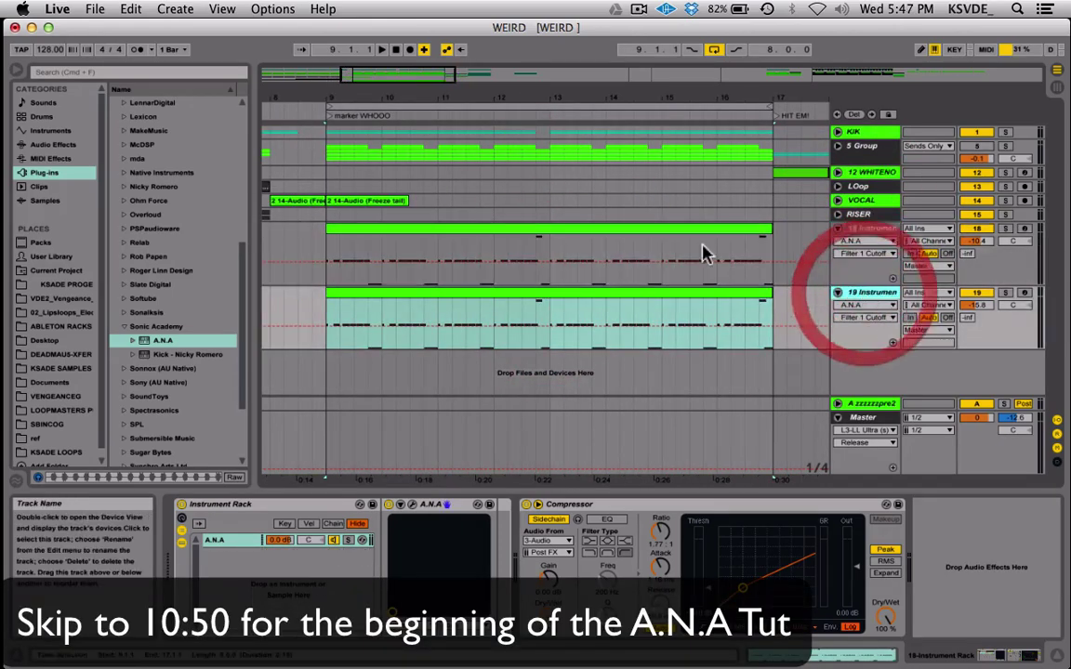
click(869, 296)
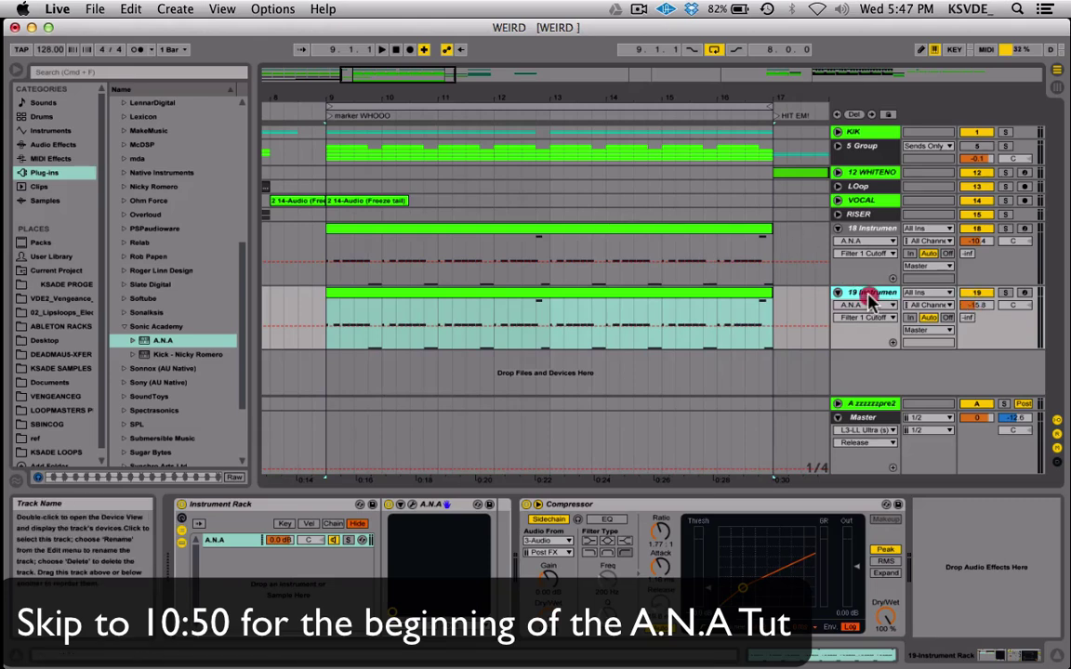
click(857, 230)
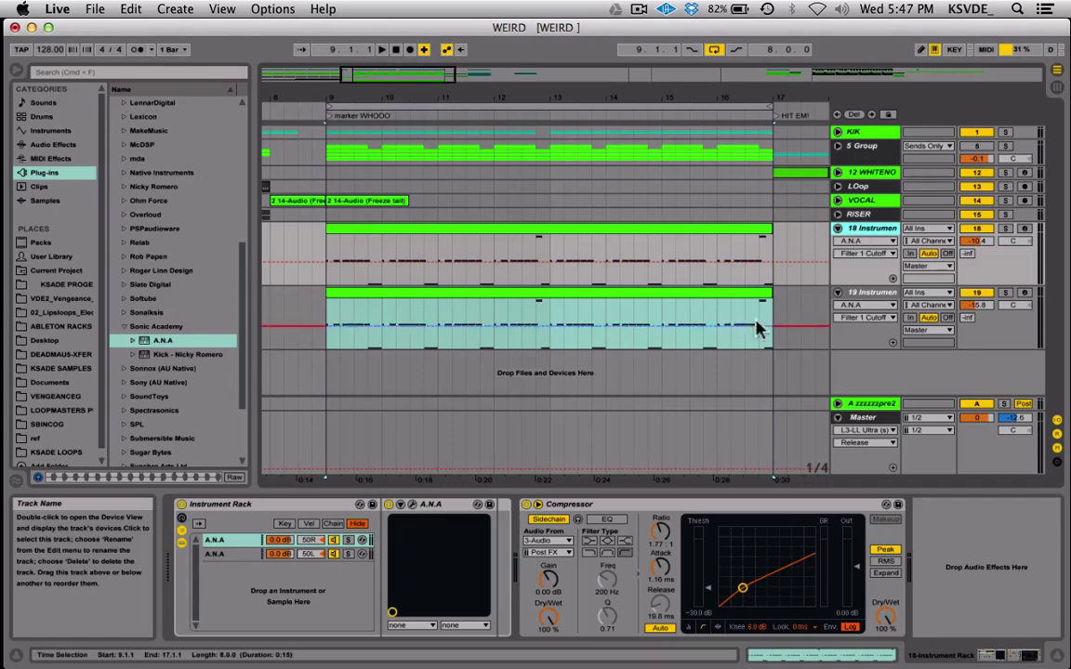
Step: Examine the MIDI notes in the clips on tracks 19 and 18, folded to the used pitches, and return to the device chain
double_click(674, 302)
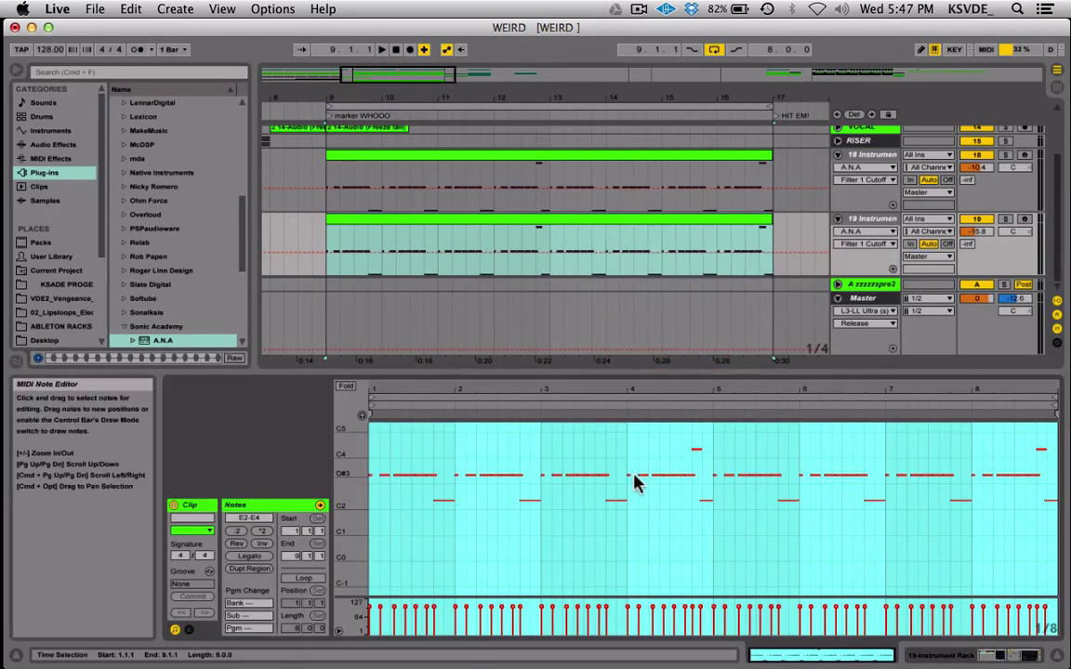
click(344, 385)
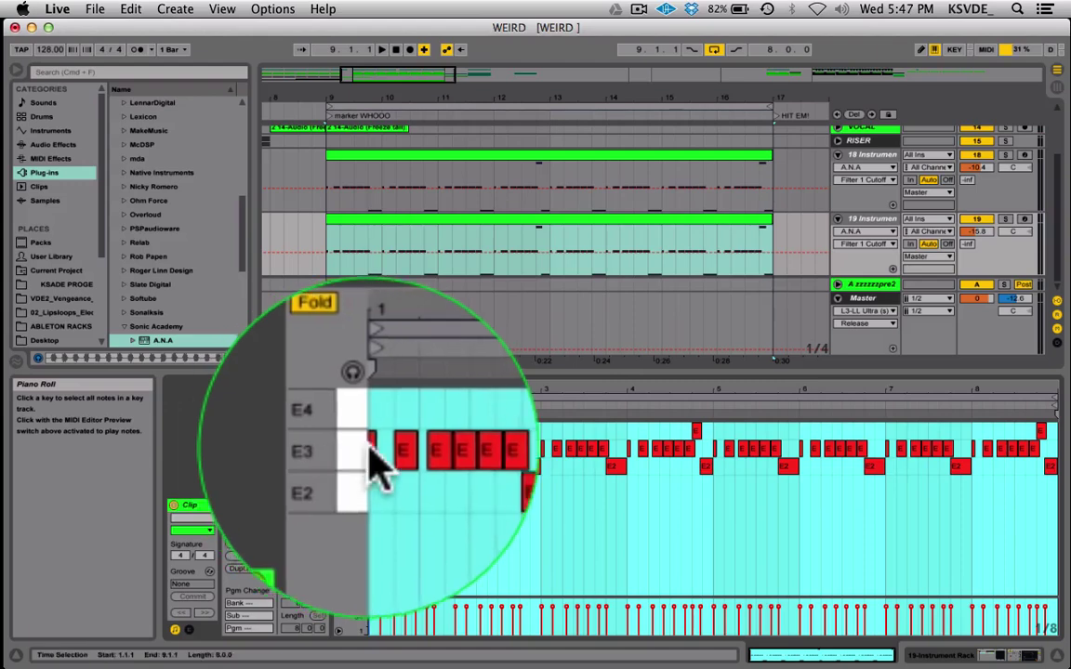
click(860, 155)
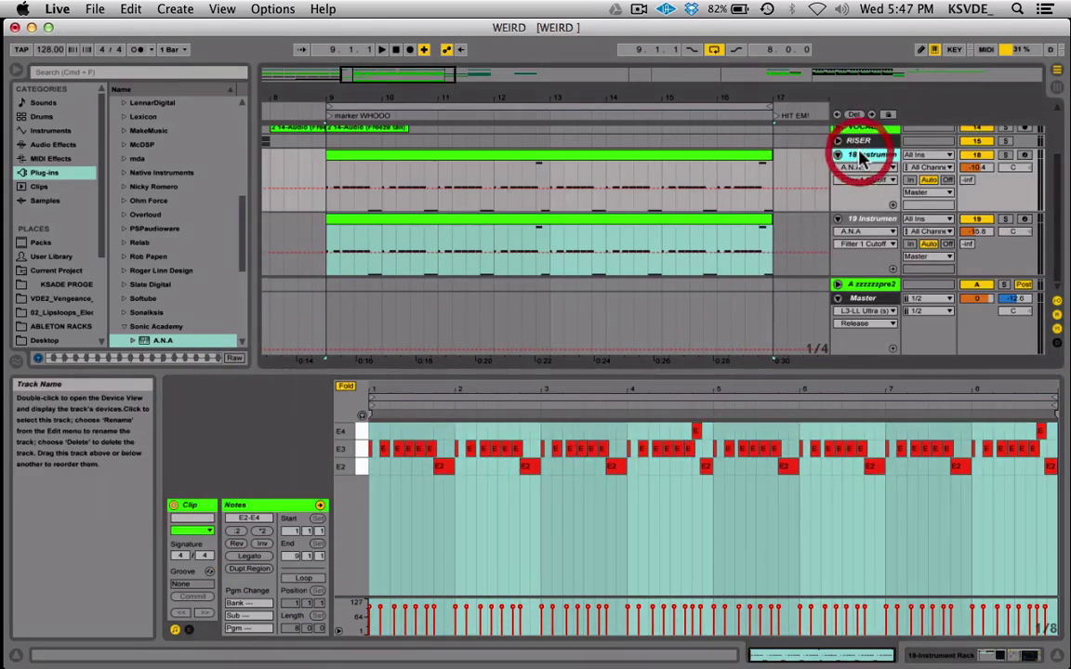
click(597, 157)
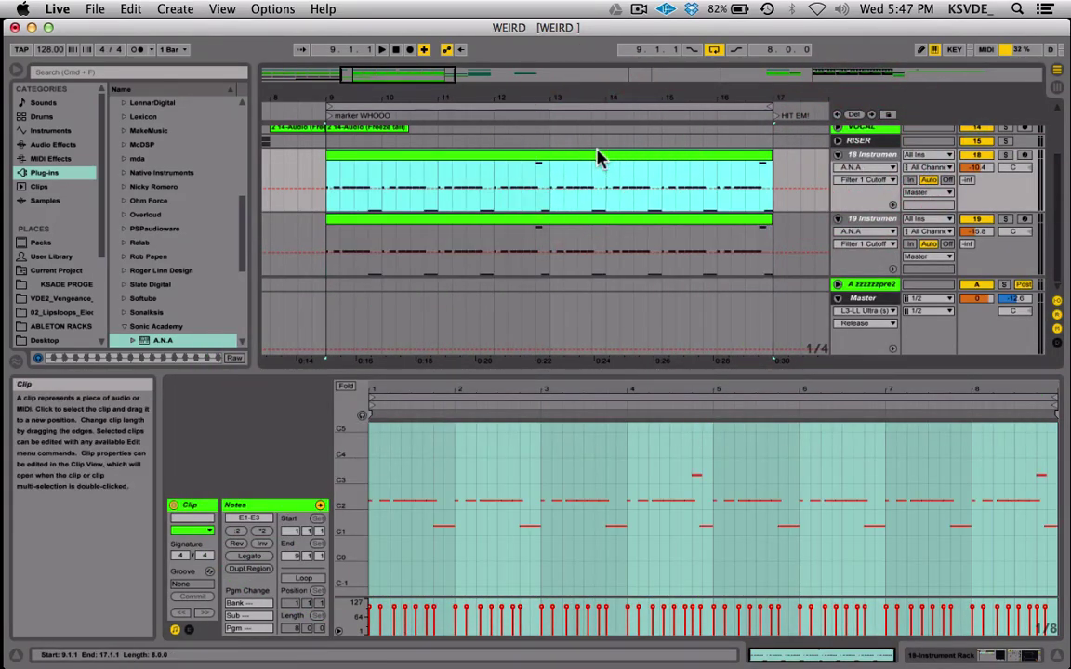
click(345, 386)
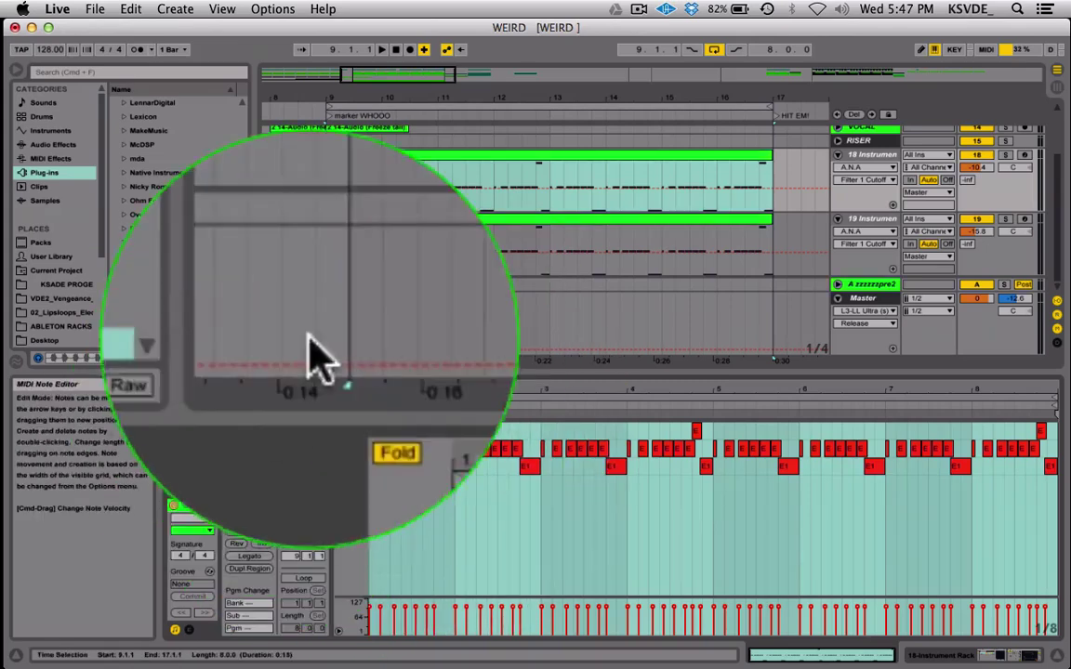
key(shift+Tab)
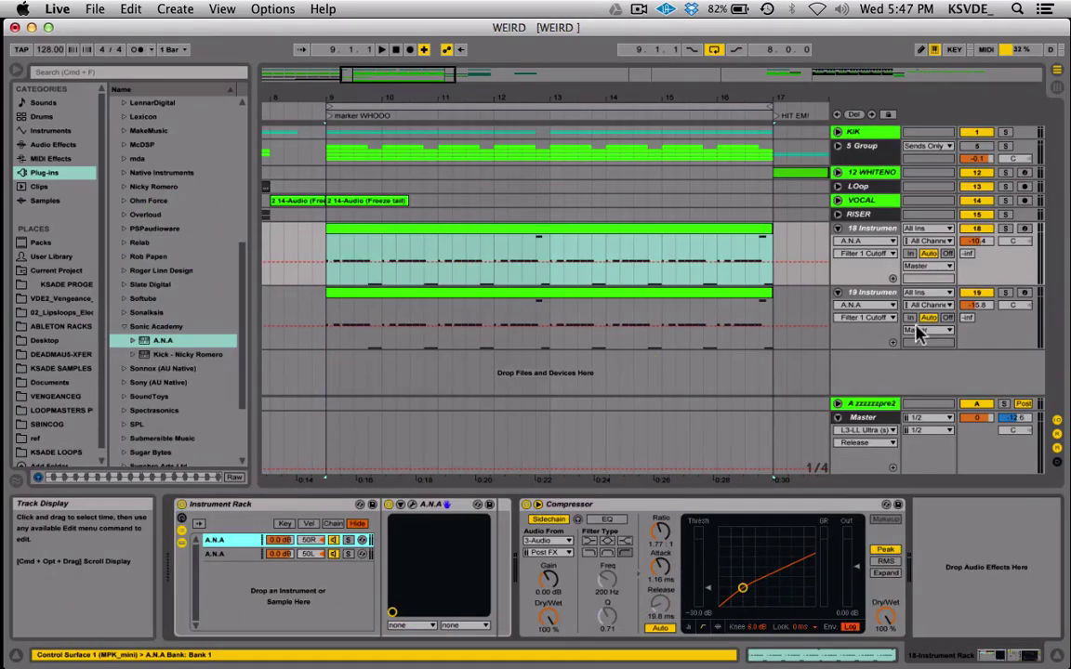
Step: Deactivate track 19 and select the A.N.A device in track 18's instrument rack
click(985, 296)
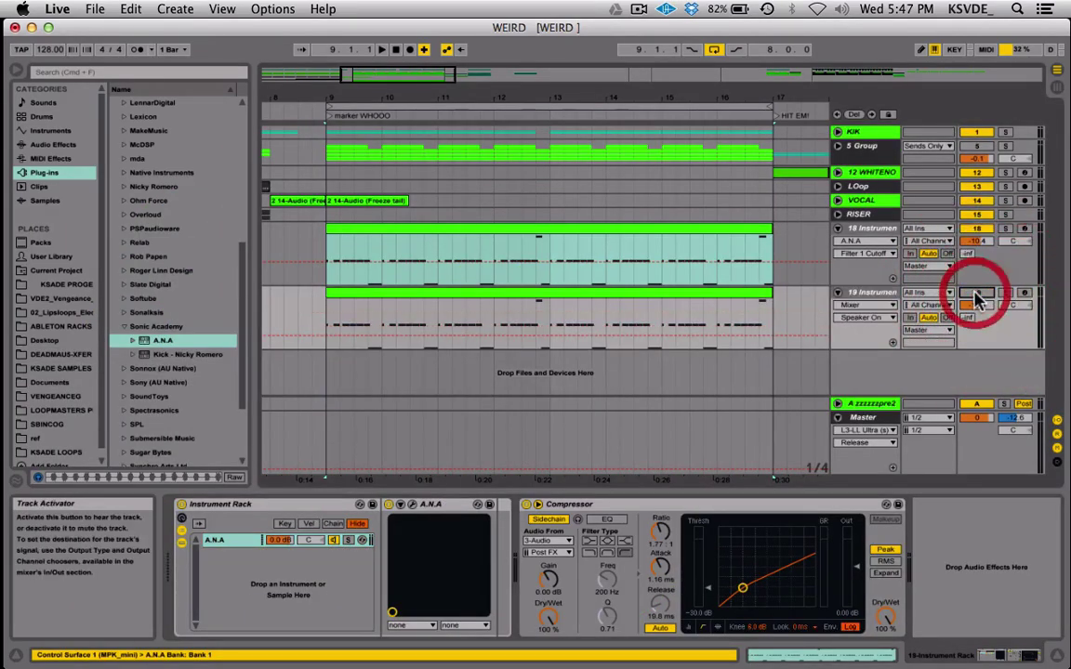
click(861, 231)
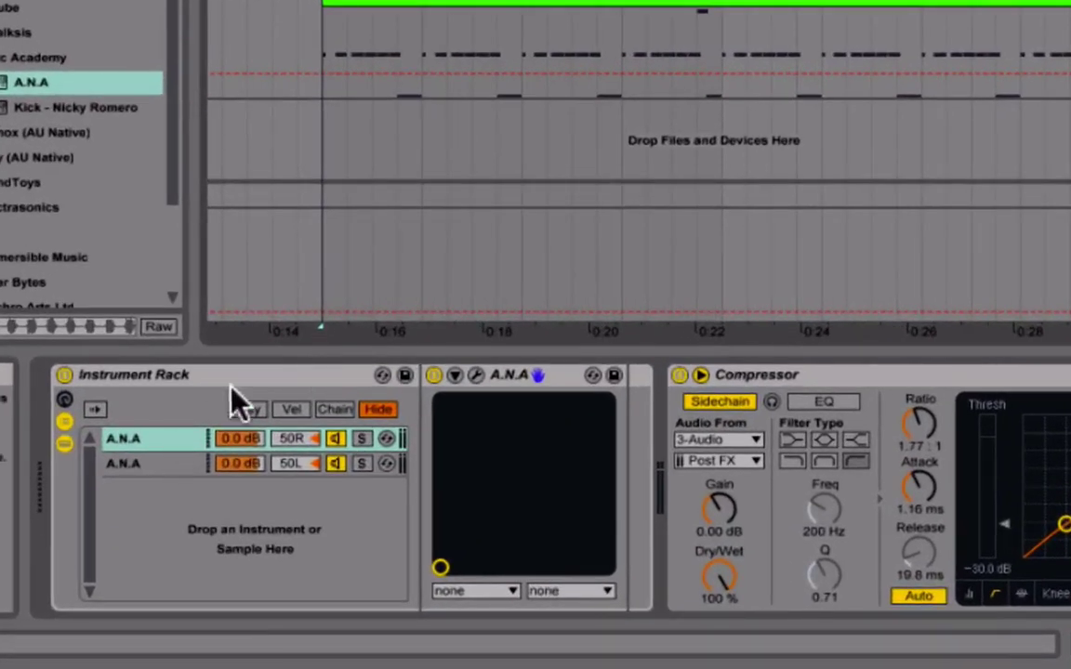
click(504, 379)
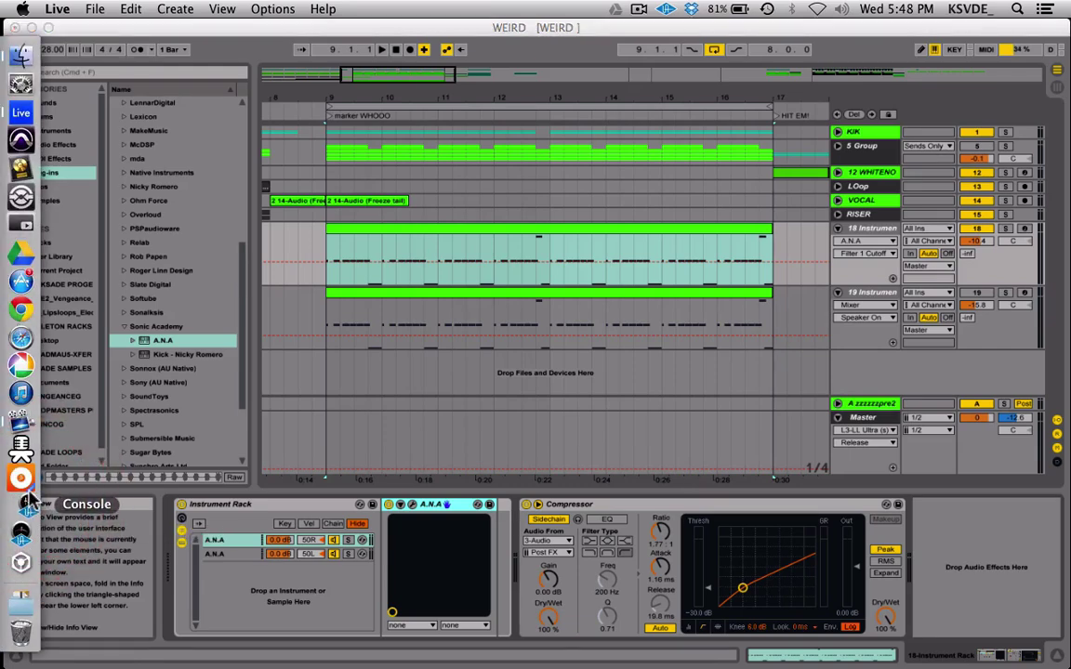
Step: Switch to the Console mixer, toggle the monitor output's Mono off and back on, and move its window out of the way
click(28, 502)
click(905, 585)
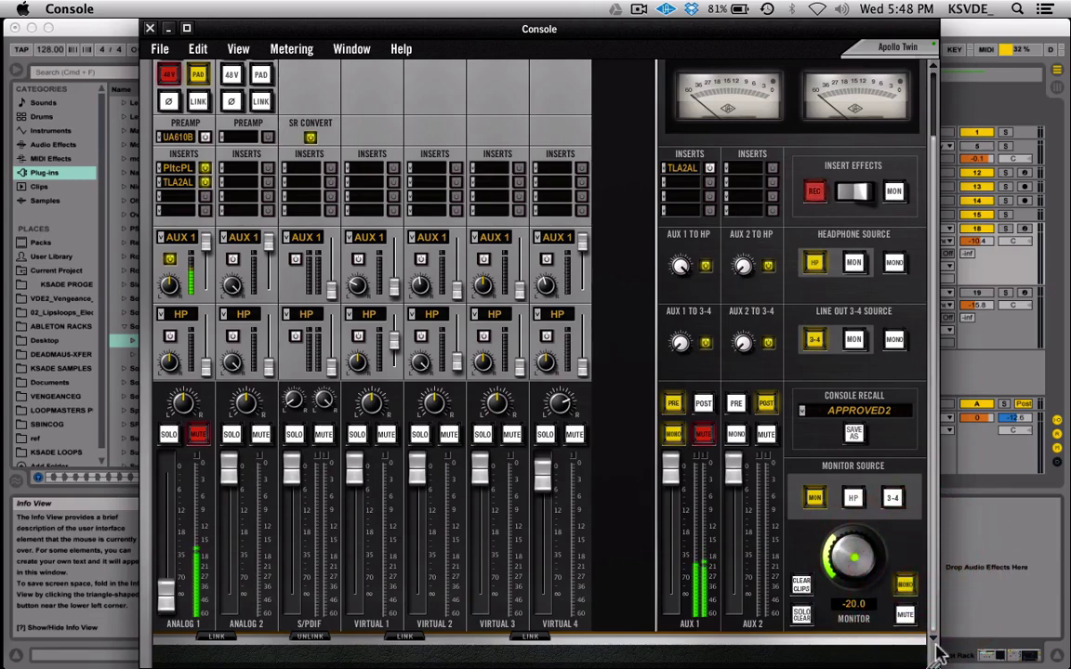
drag(544, 476, 548, 550)
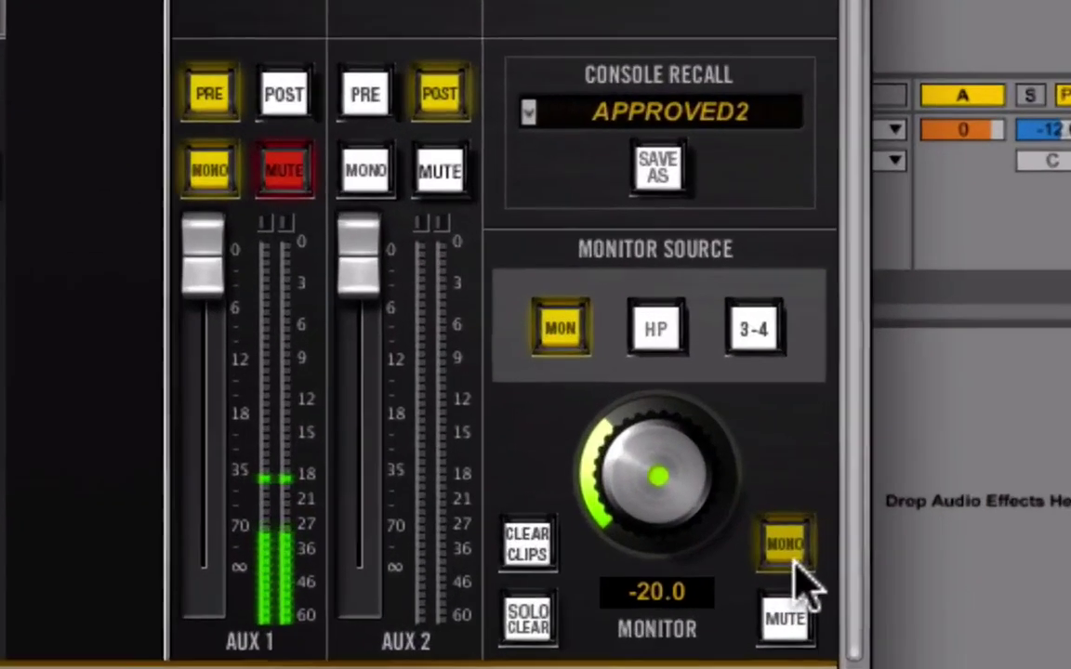
click(907, 587)
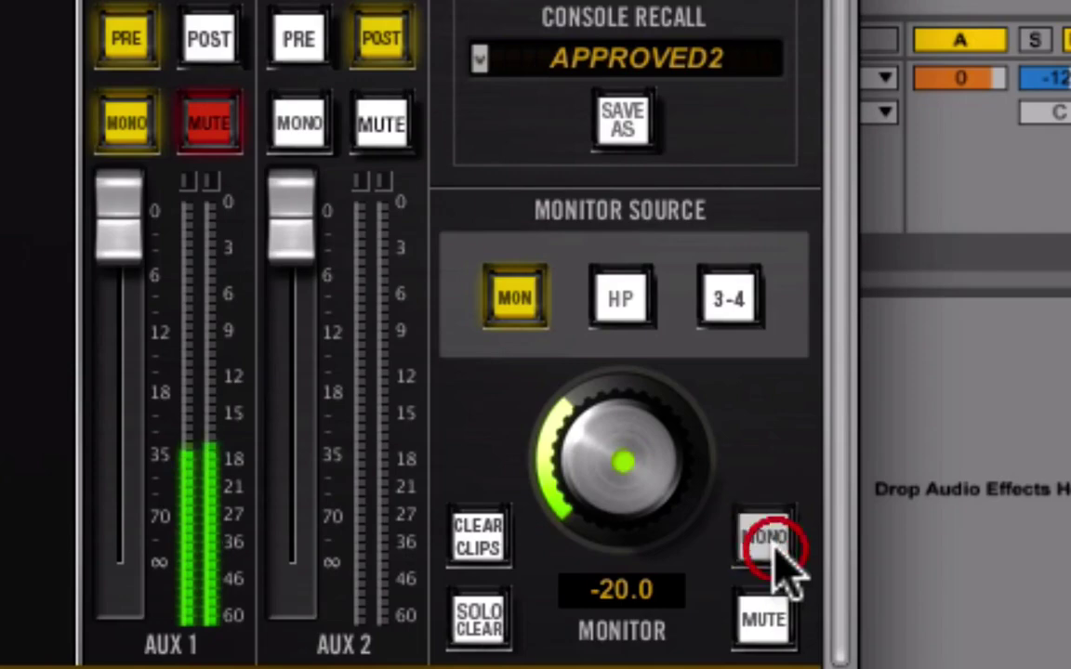
click(760, 541)
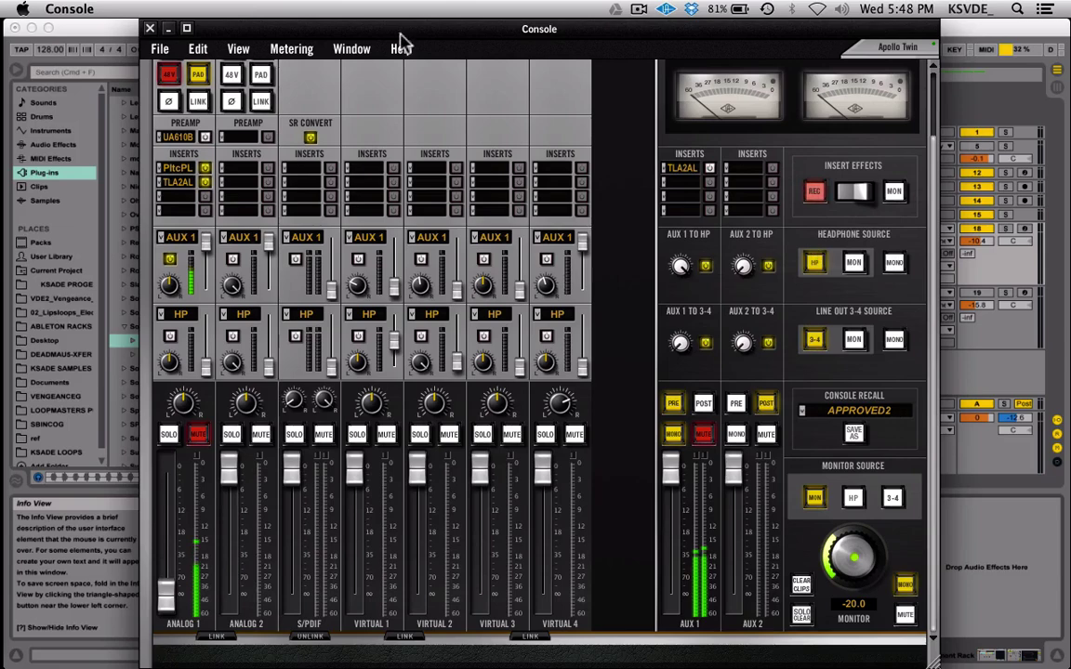
drag(297, 26, 212, 514)
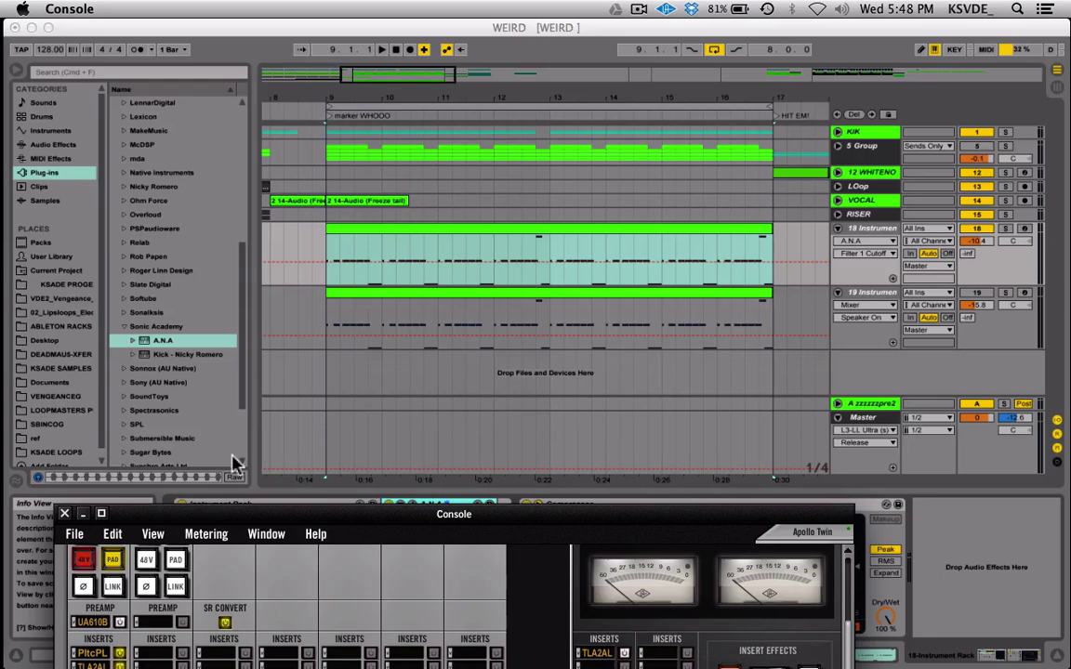
Step: Return to Live, play the arrangement from bar 8, and reactivate track 19 during playback
click(319, 248)
click(319, 249)
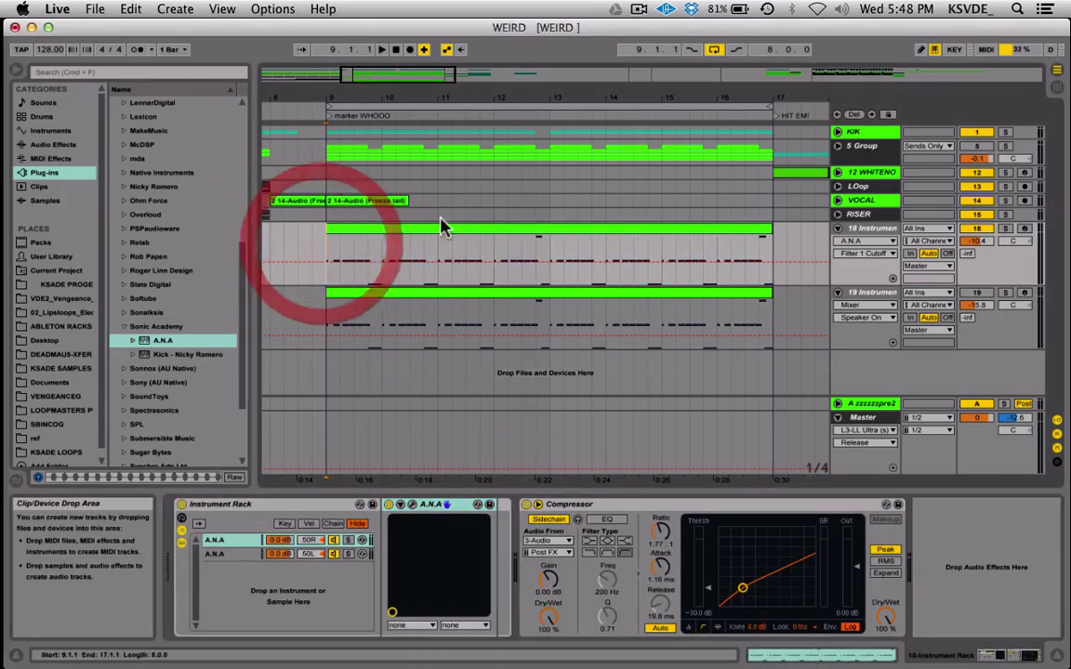
scroll(290, 247, left, 3)
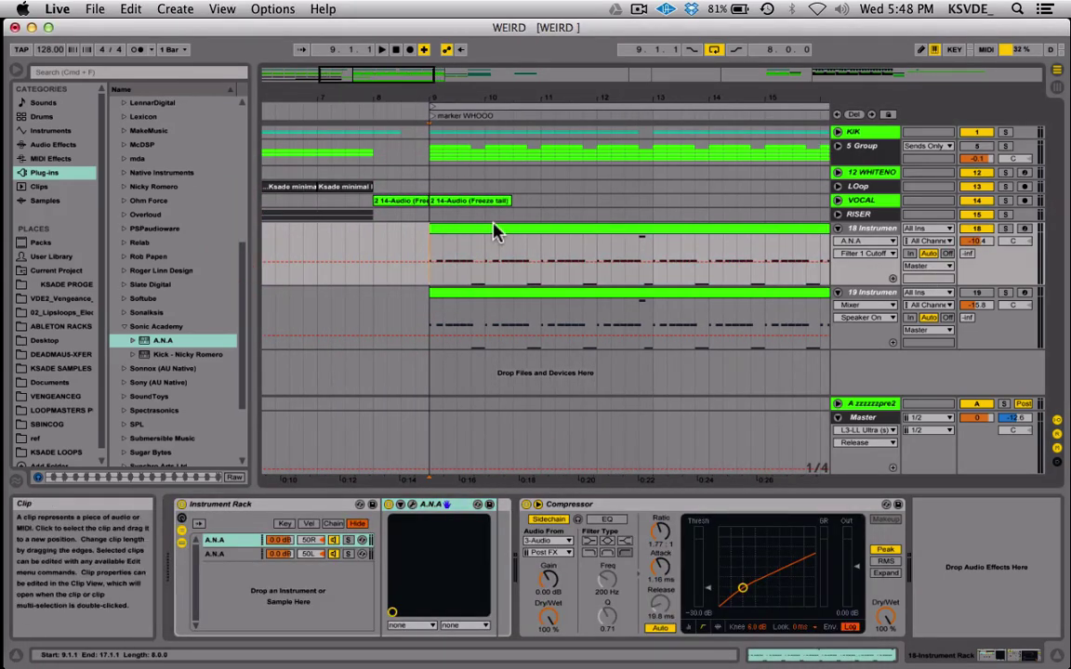
click(372, 253)
key(space)
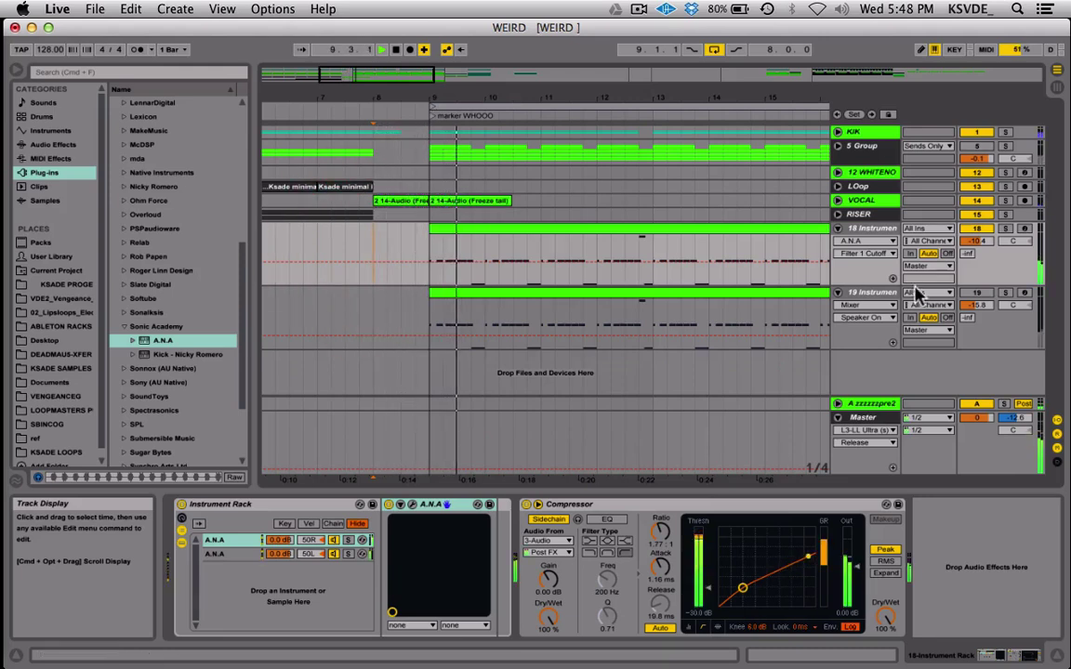
click(971, 292)
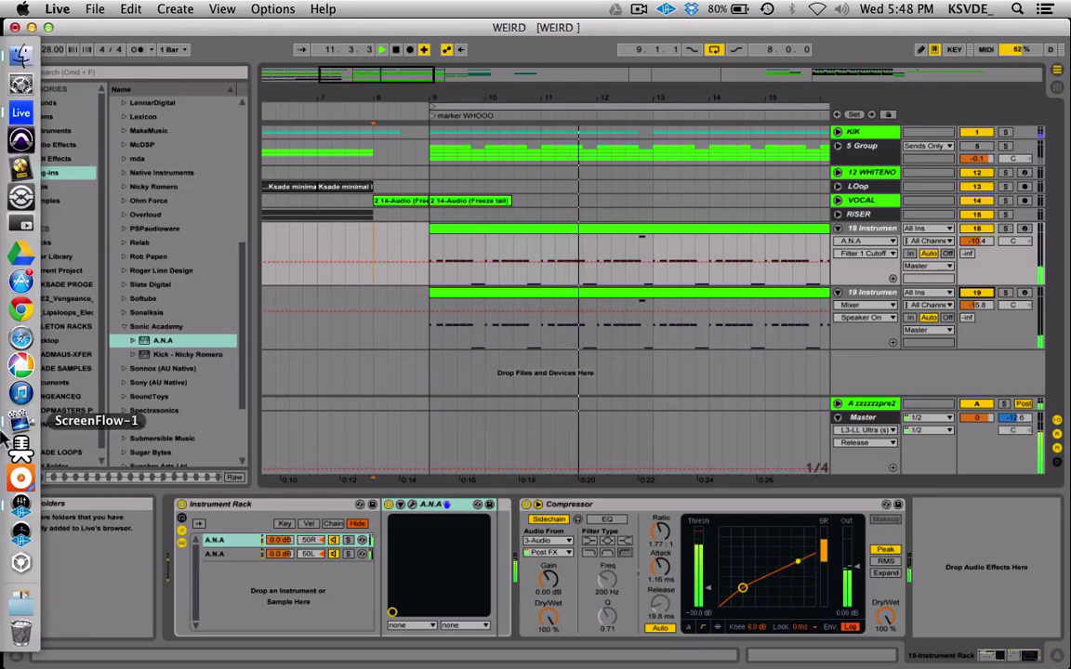
Step: Switch to Console, compare the playback in mono and stereo, leave the monitor's Mono off, and close the window
click(18, 469)
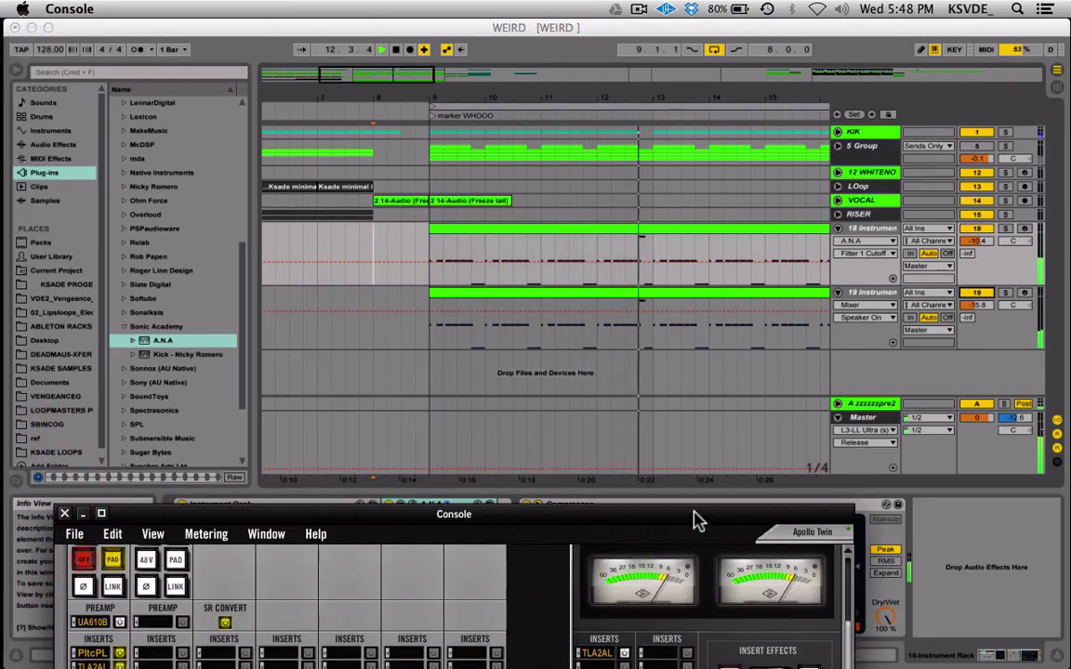
drag(693, 520, 690, 7)
click(816, 586)
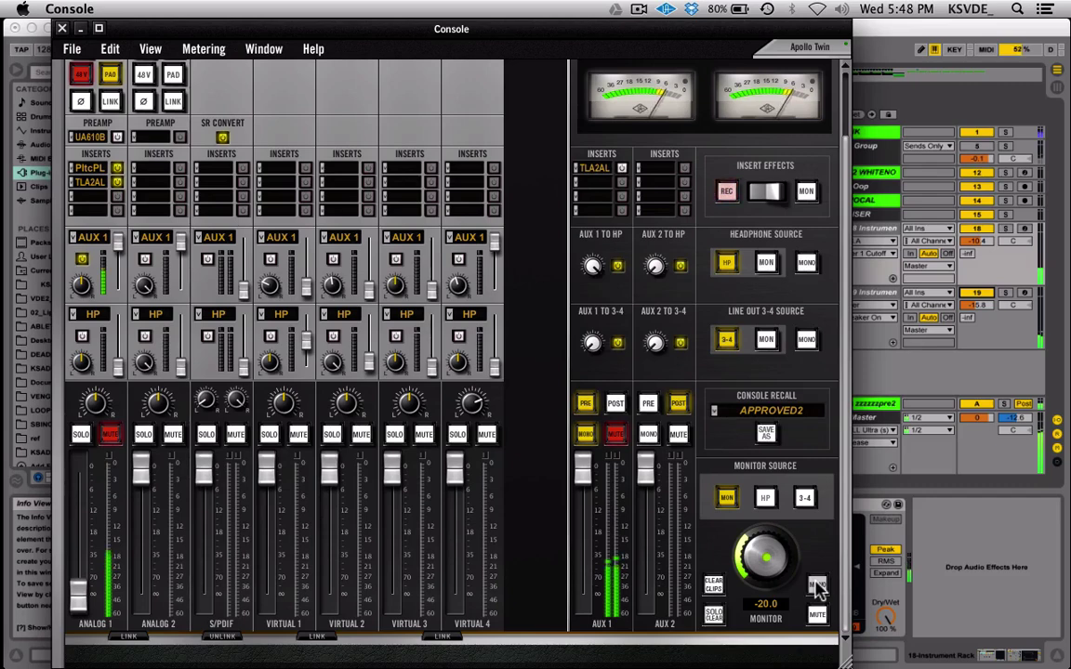
click(817, 585)
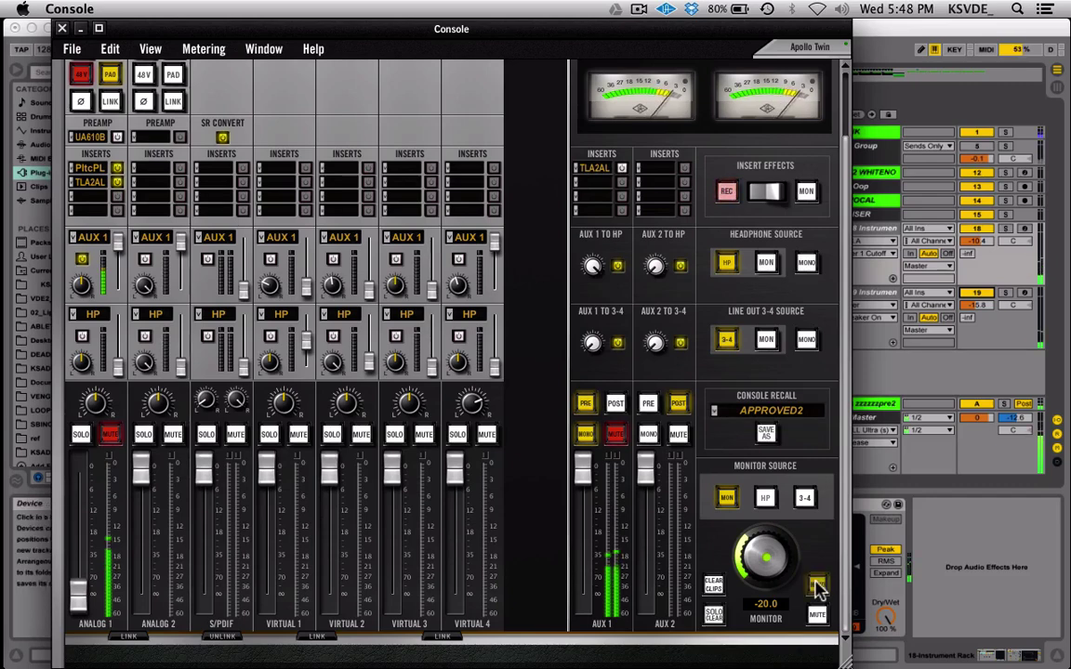
click(817, 586)
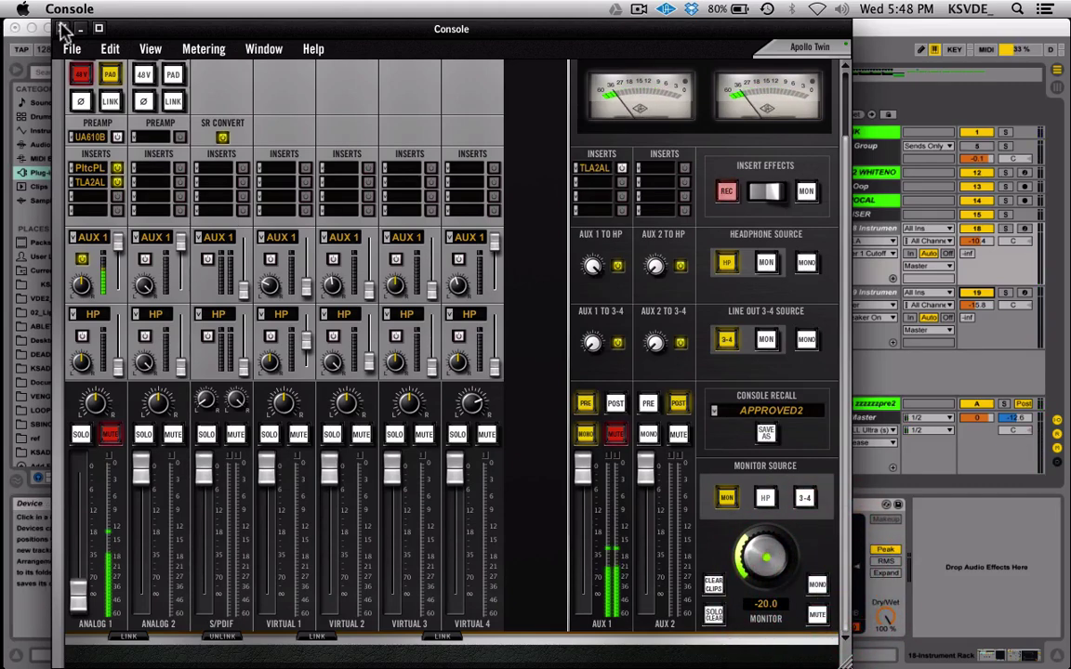
click(58, 26)
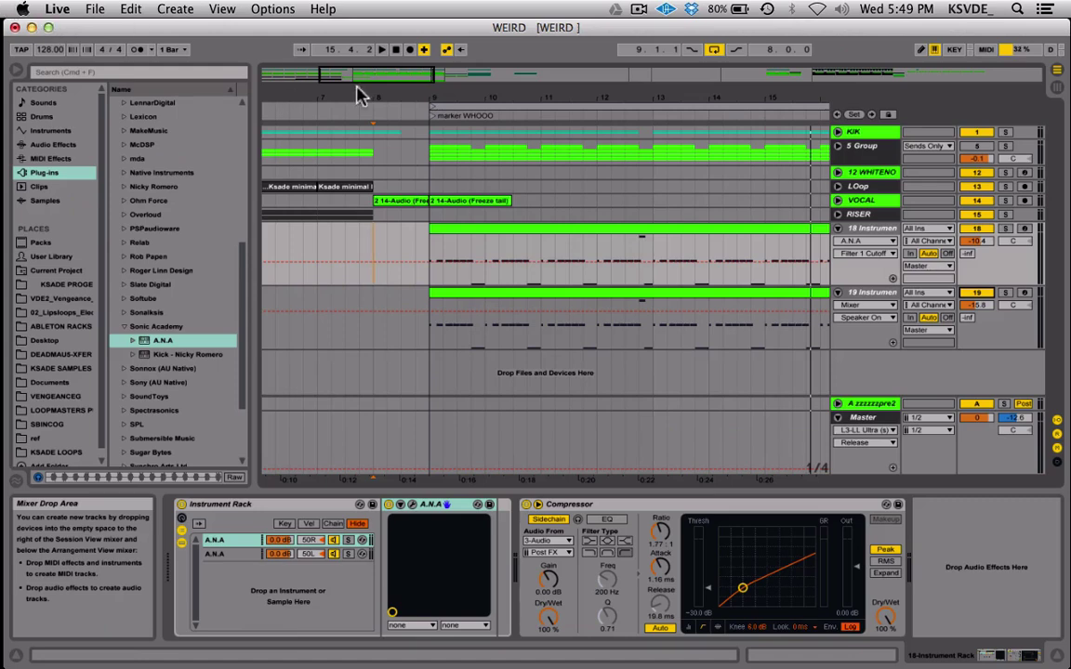
drag(405, 77, 404, 56)
scroll(573, 221, right, 5)
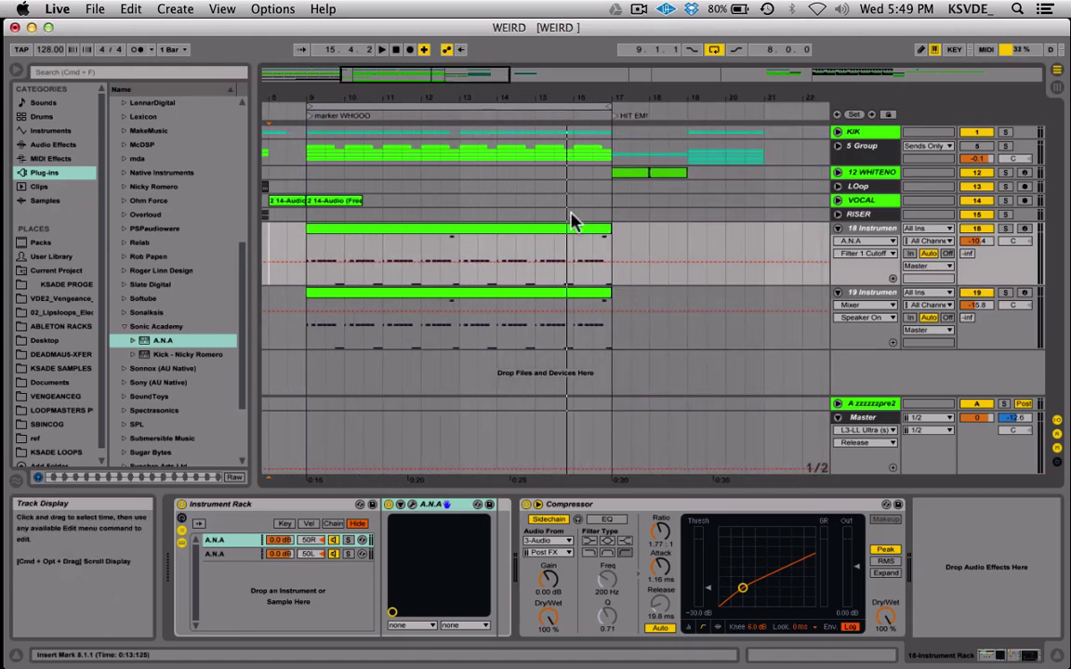
Step: Deactivate instrument tracks 18 and 19 and fold both of them
scroll(573, 221, left, 2)
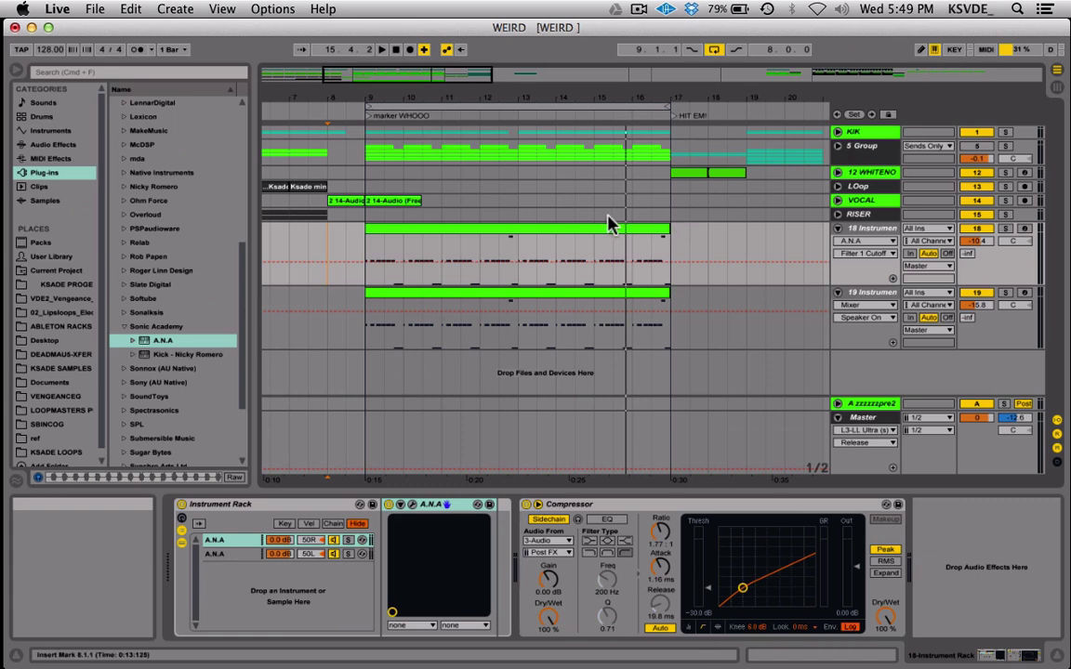
click(859, 228)
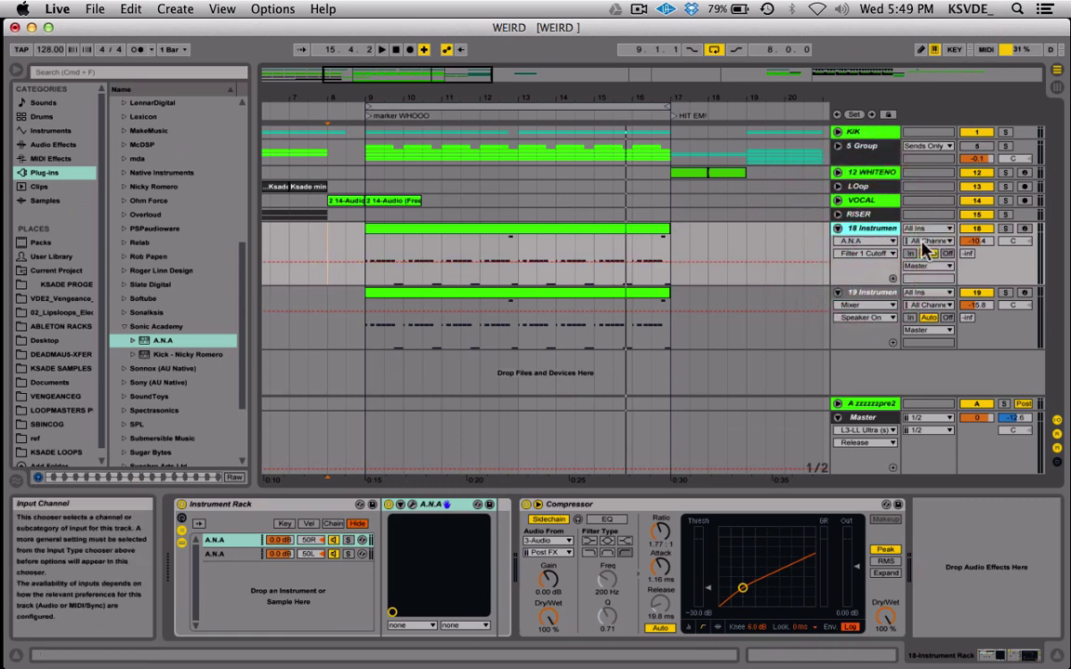
click(976, 230)
click(979, 294)
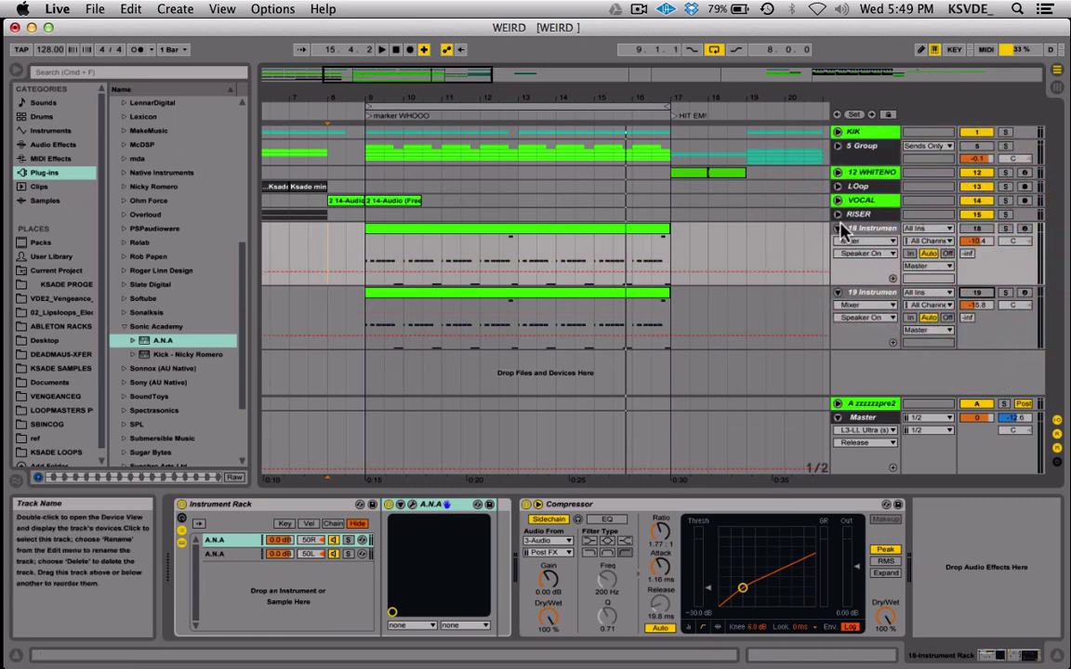
click(838, 229)
click(837, 241)
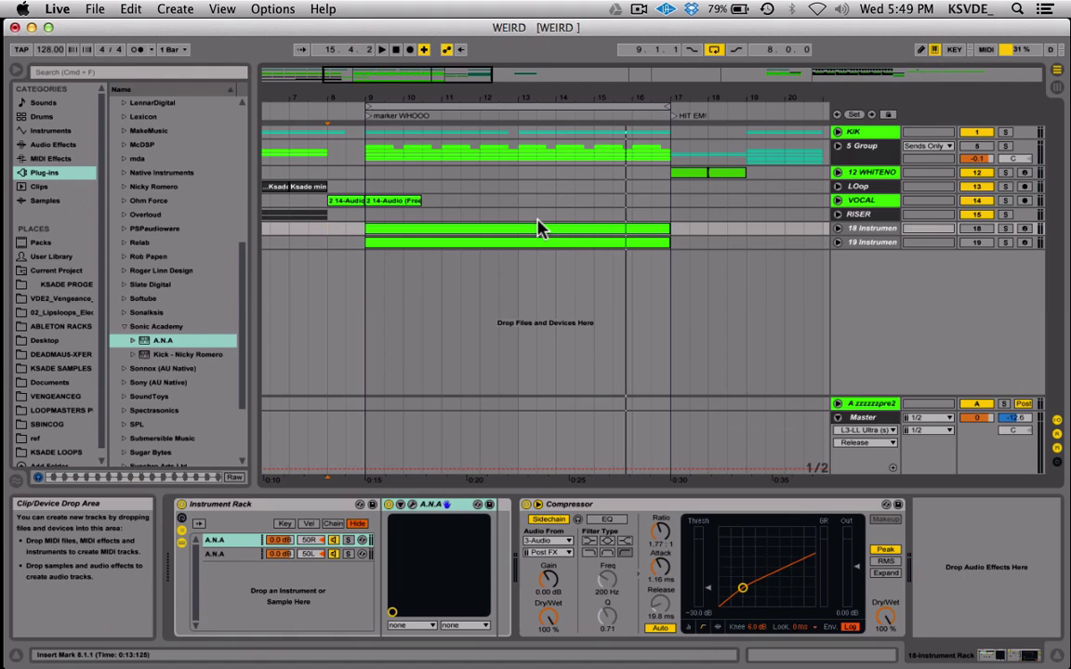
Step: Reactivate 5 Group and unfold it to show the tracks inside
click(974, 146)
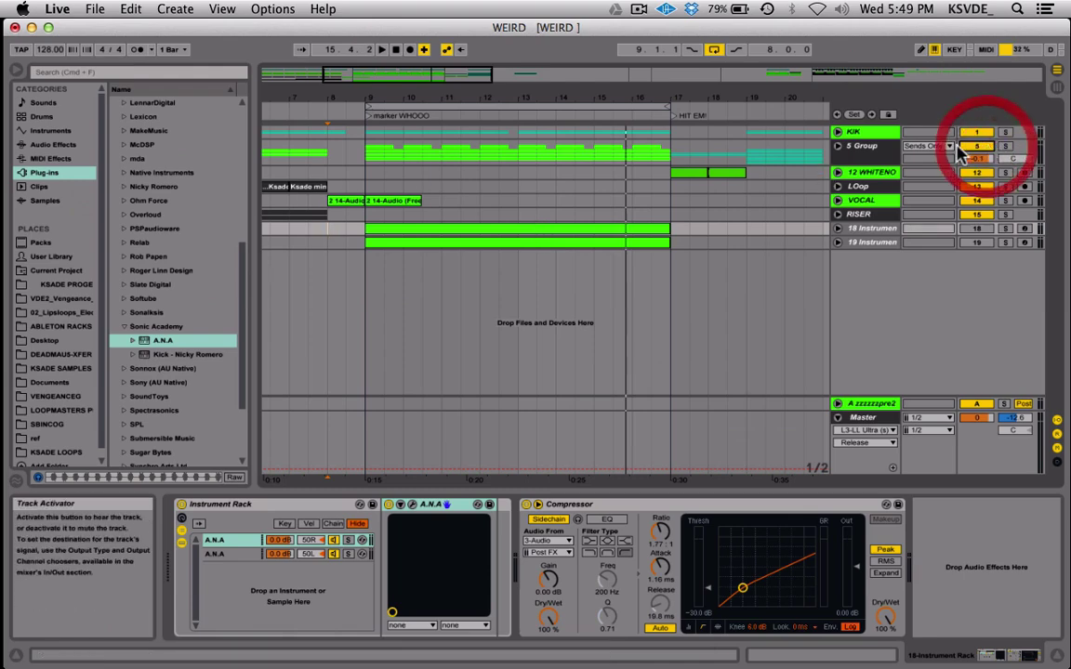
click(840, 147)
click(839, 147)
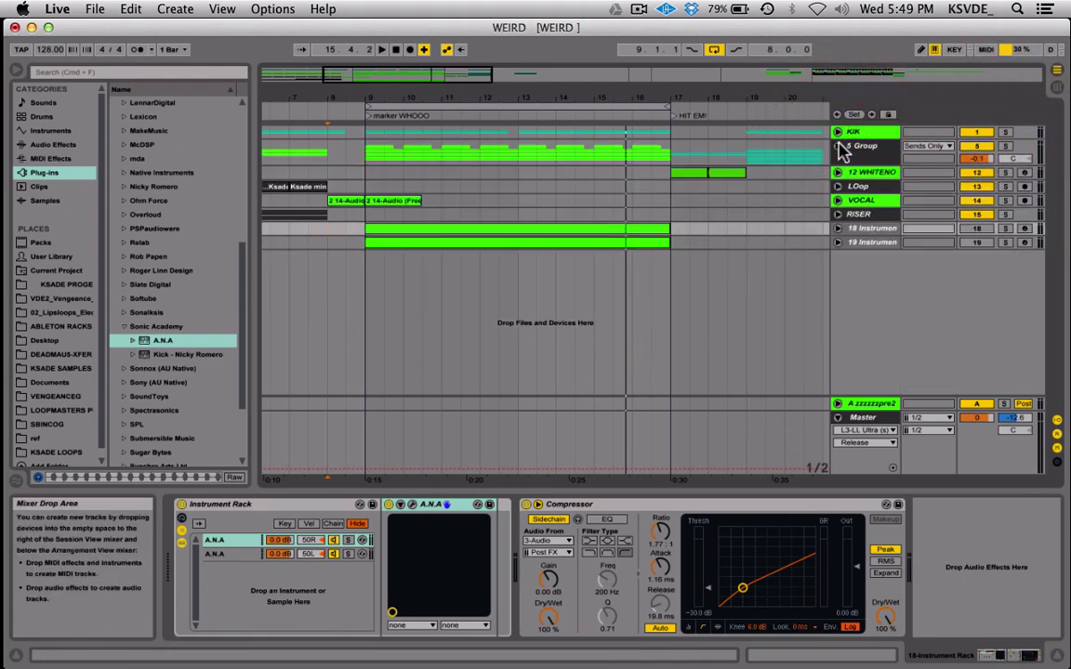
click(863, 149)
click(839, 146)
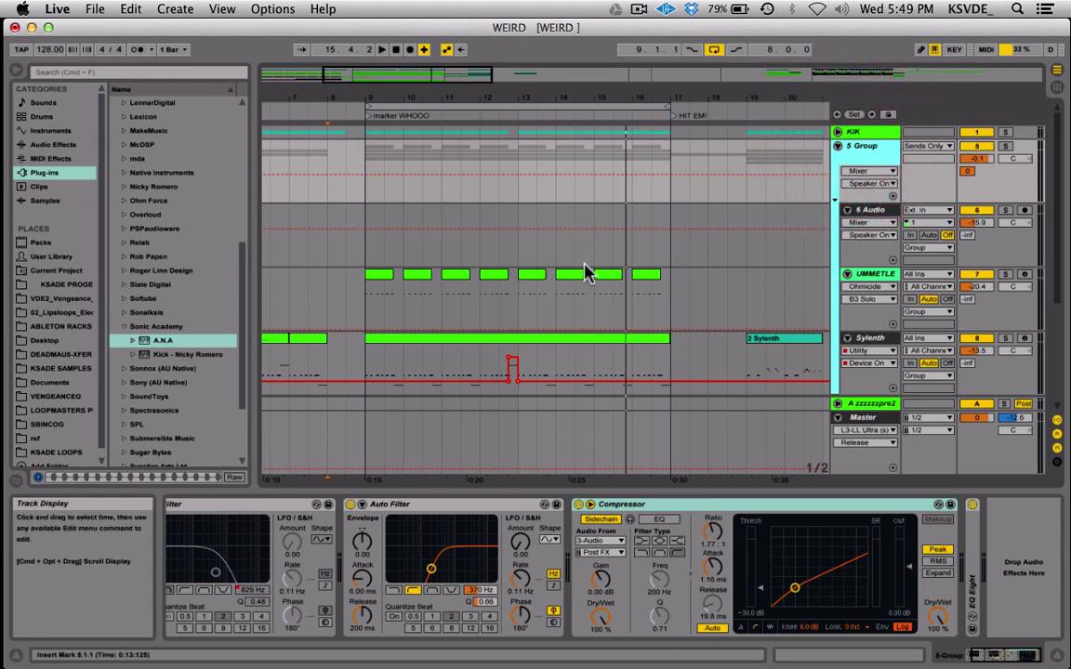
Step: Look through the tracks and clips inside 5 Group, and set the insert marker at bar 9
scroll(586, 271, down, 5)
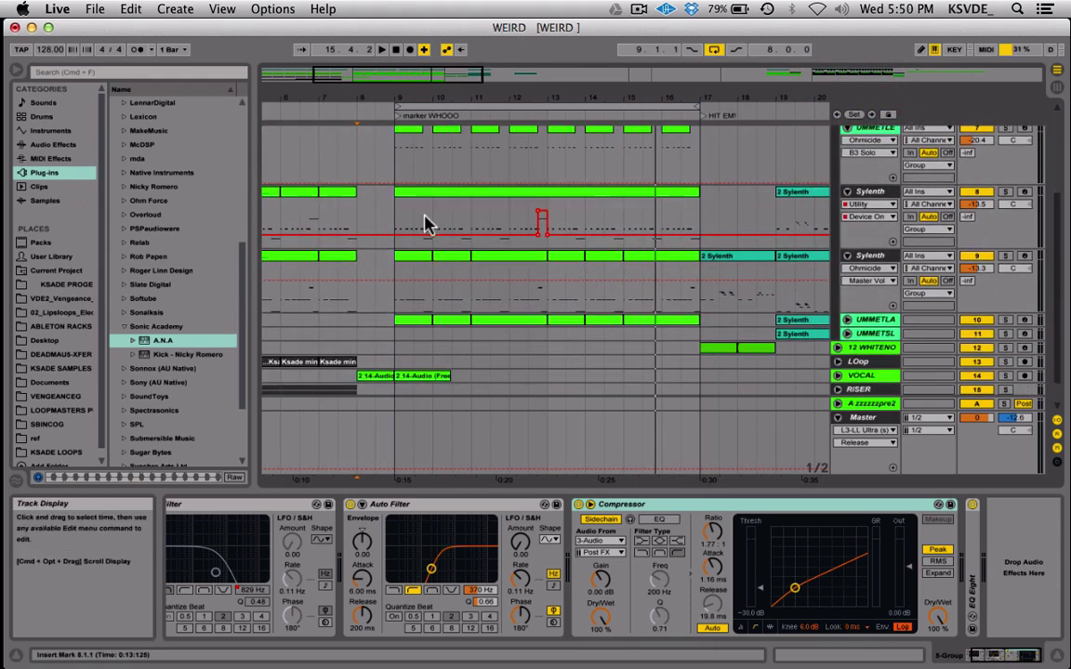
scroll(422, 223, up, 4)
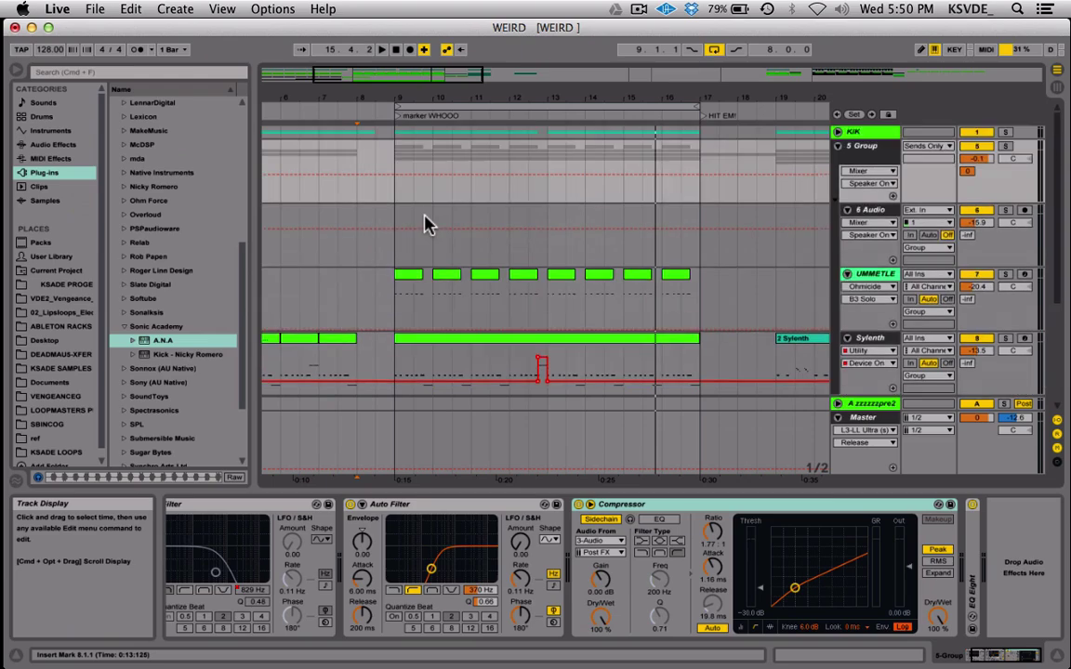
click(393, 251)
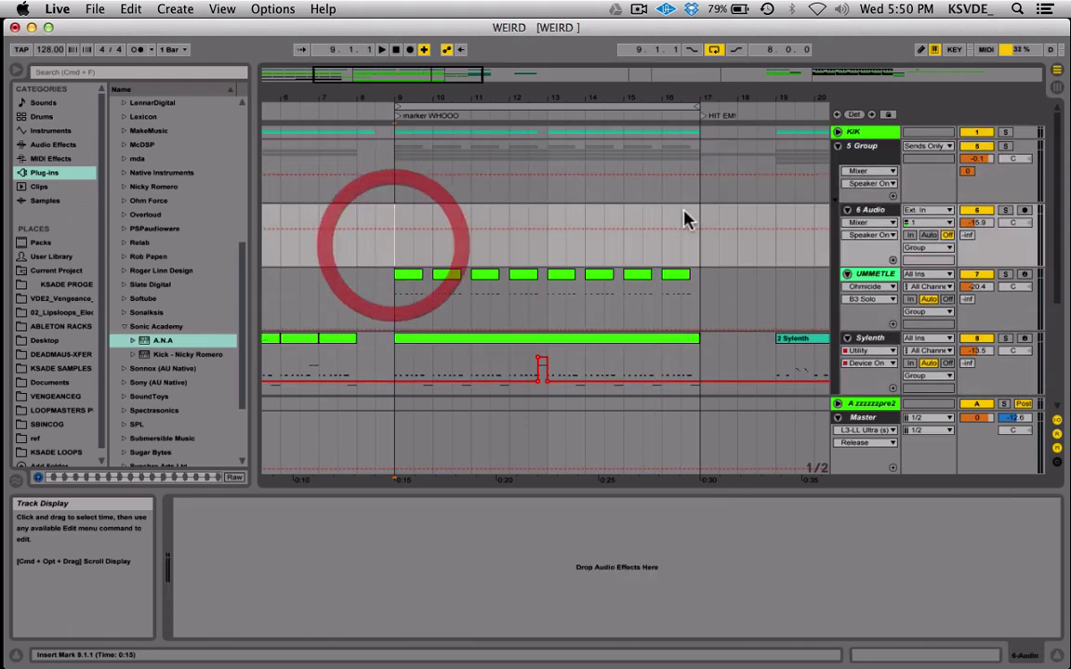
scroll(577, 232, down, 4)
scroll(576, 232, up, 4)
scroll(577, 231, down, 4)
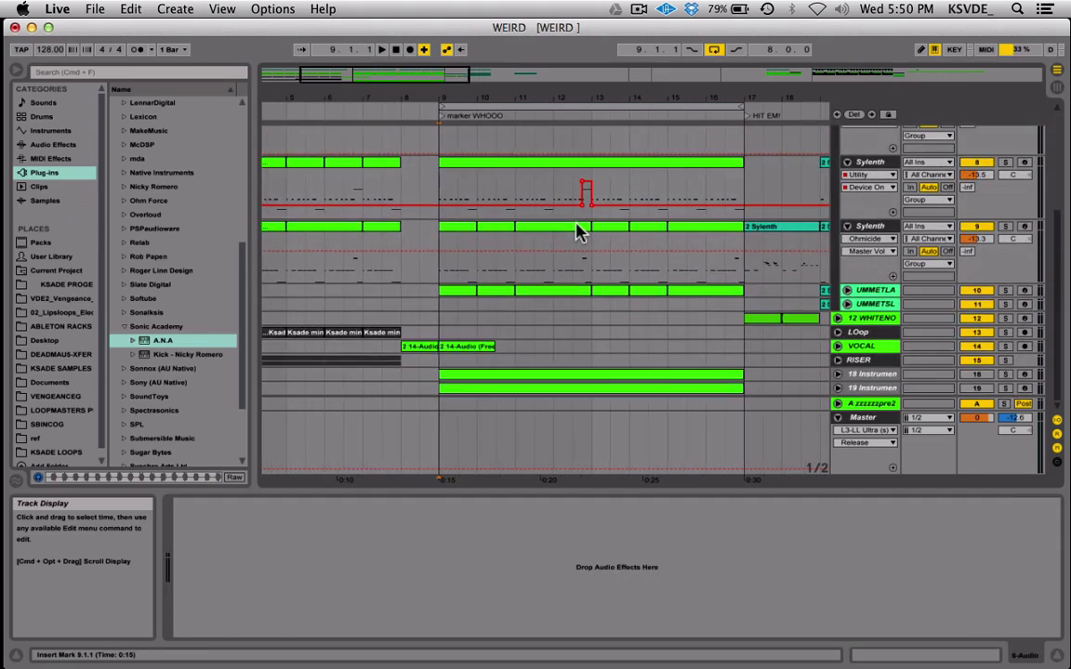
scroll(556, 280, up, 4)
scroll(556, 280, down, 2)
scroll(557, 280, right, 2)
scroll(556, 282, down, 4)
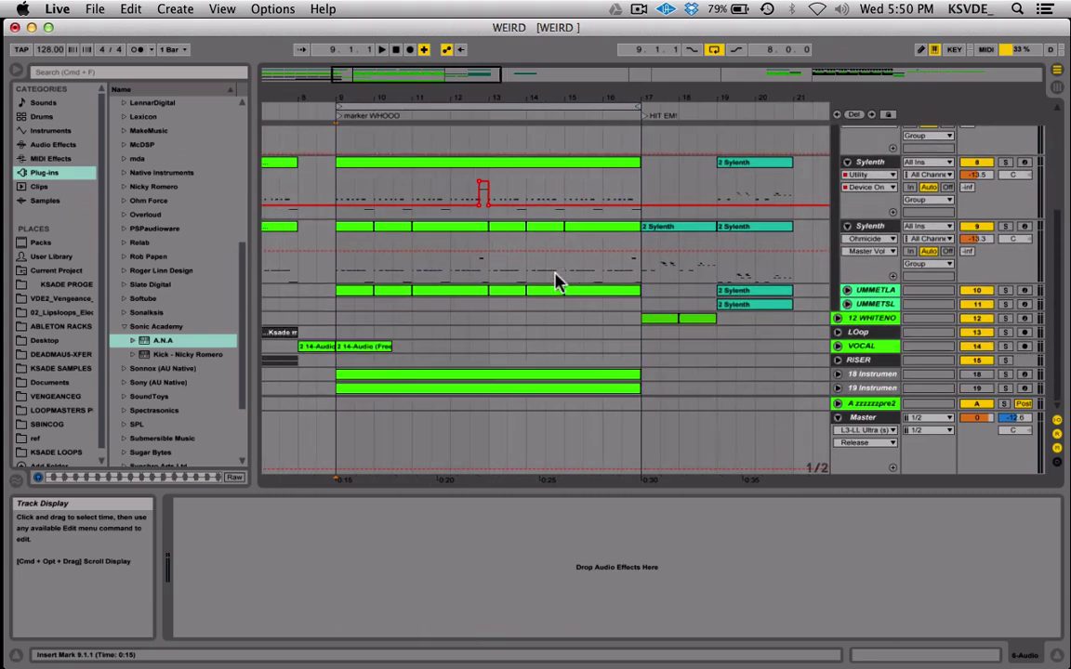
scroll(557, 282, up, 6)
scroll(557, 282, left, 2)
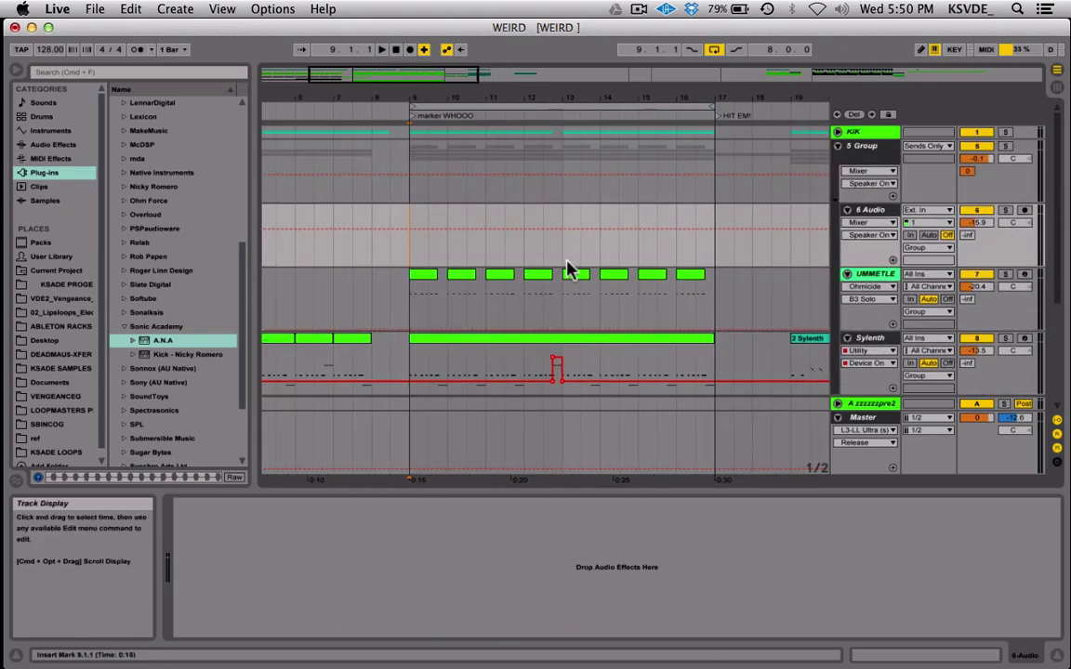
Step: Play the arrangement from bar 9 with 5 Group active, stop playback, and look over the group's layers
key(space)
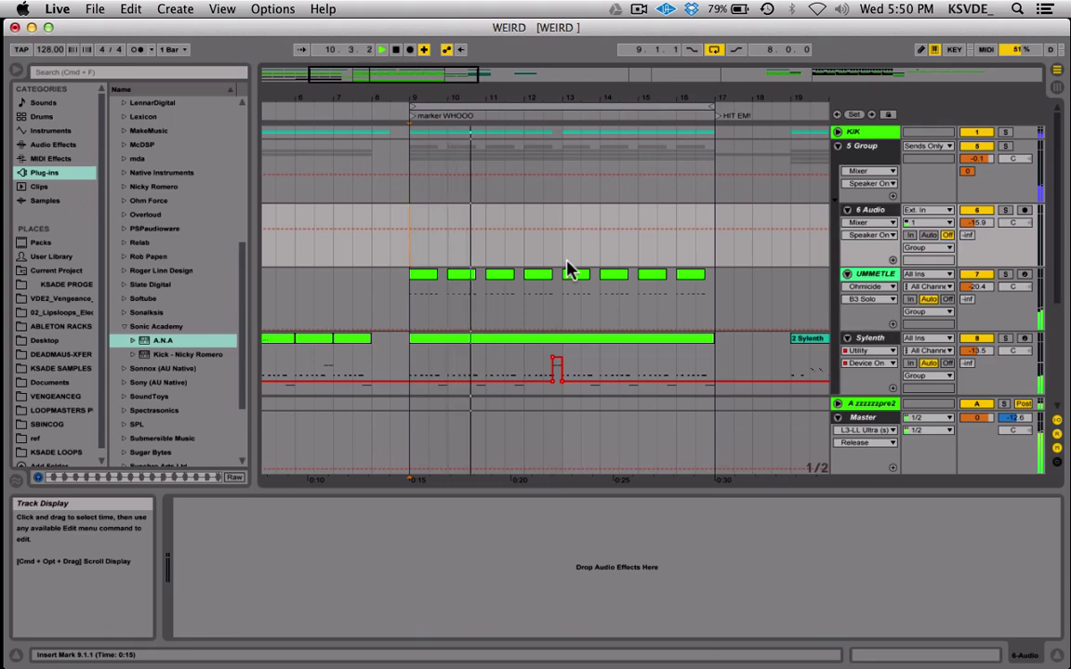
scroll(569, 269, down, 2)
scroll(569, 269, down, 3)
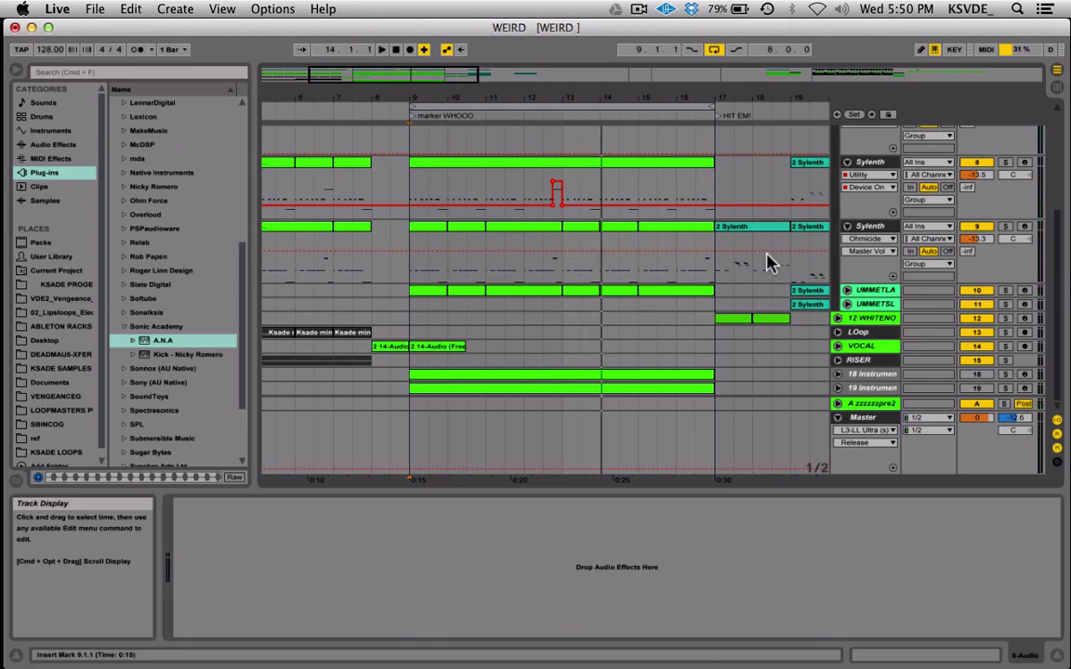
scroll(770, 262, up, 5)
scroll(769, 262, down, 5)
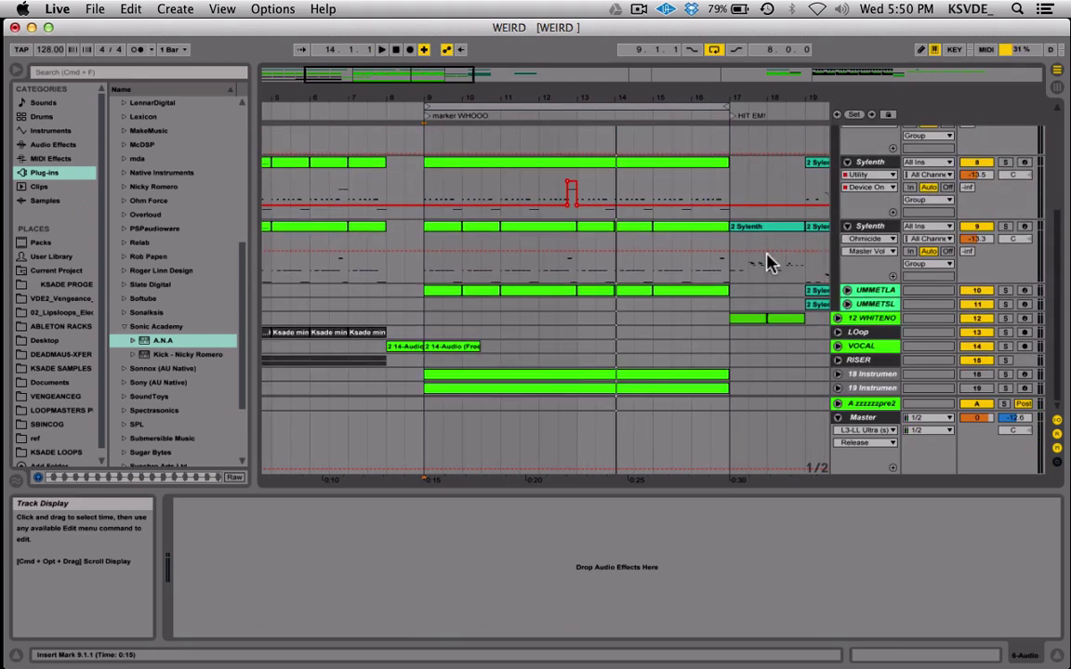
Step: Swap 5 Group for tracks 18 and 19, fold the deactivated group, and play the arrangement from bar 9
click(971, 376)
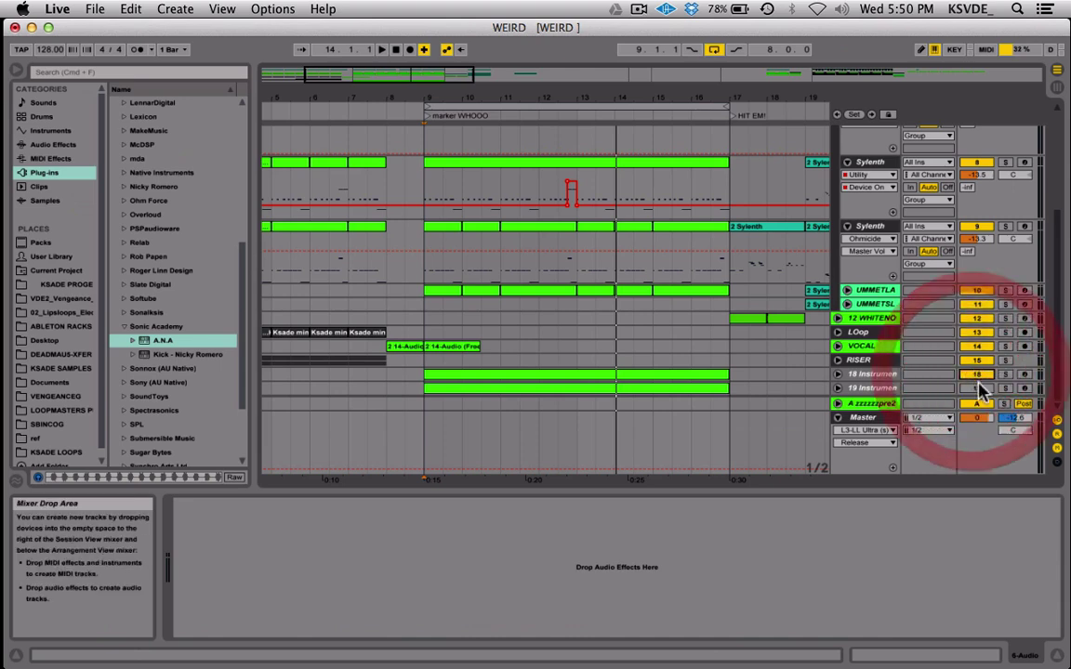
scroll(869, 318, up, 5)
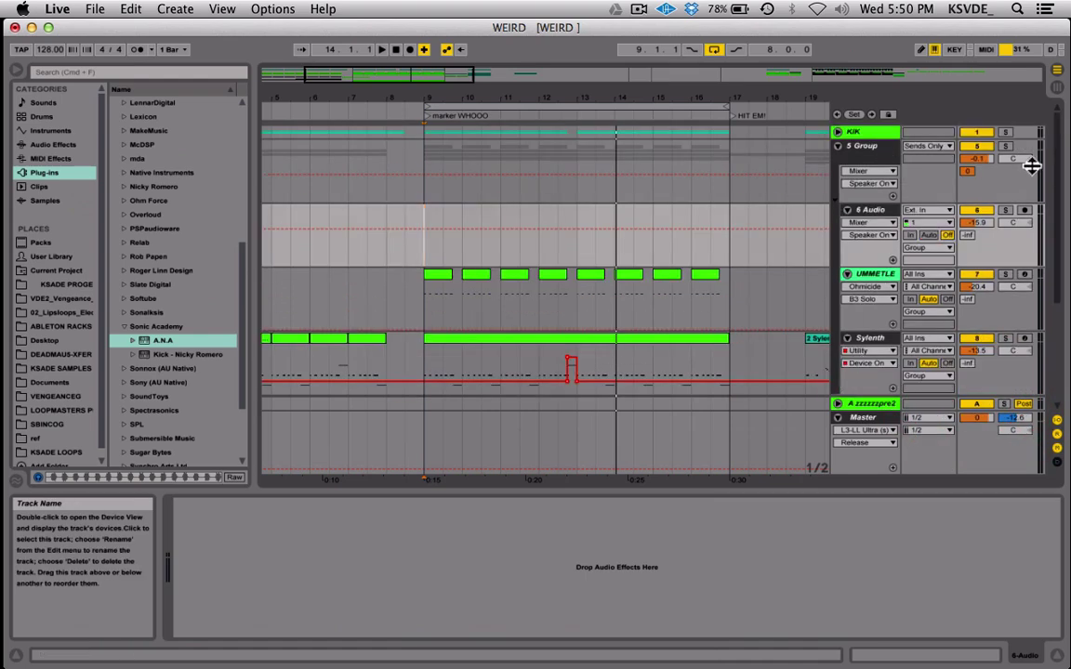
click(869, 146)
click(837, 146)
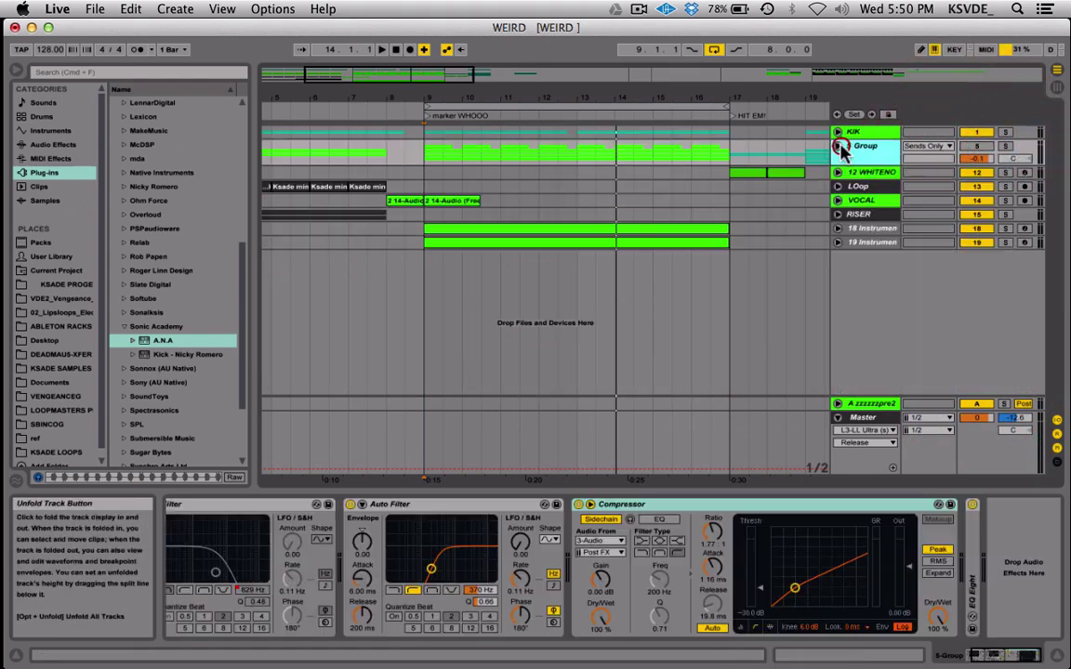
click(419, 158)
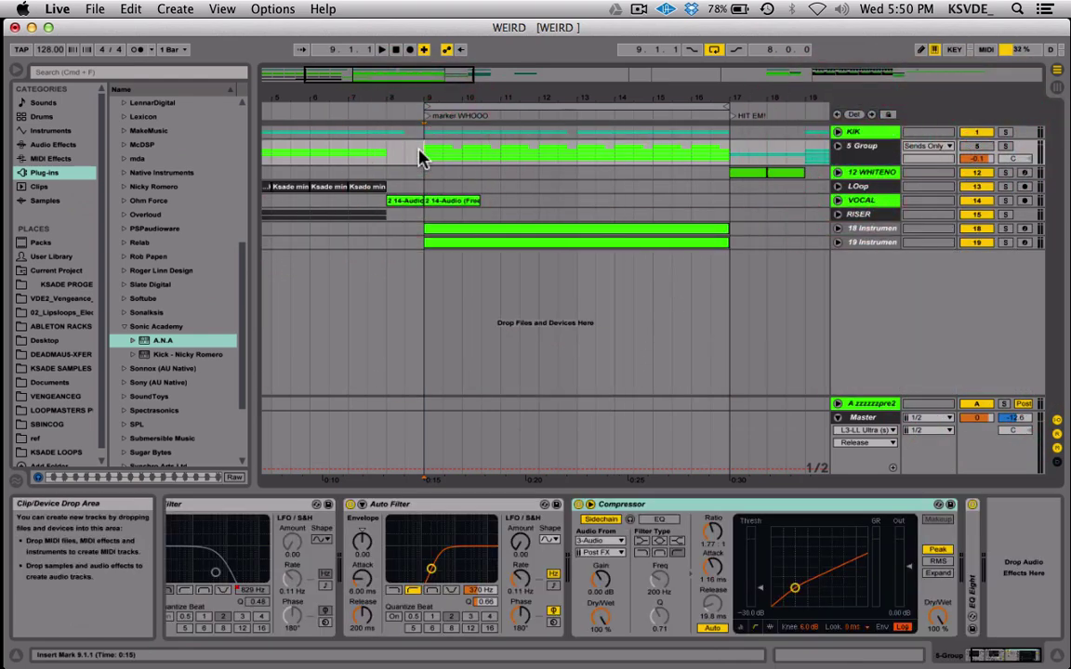
key(space)
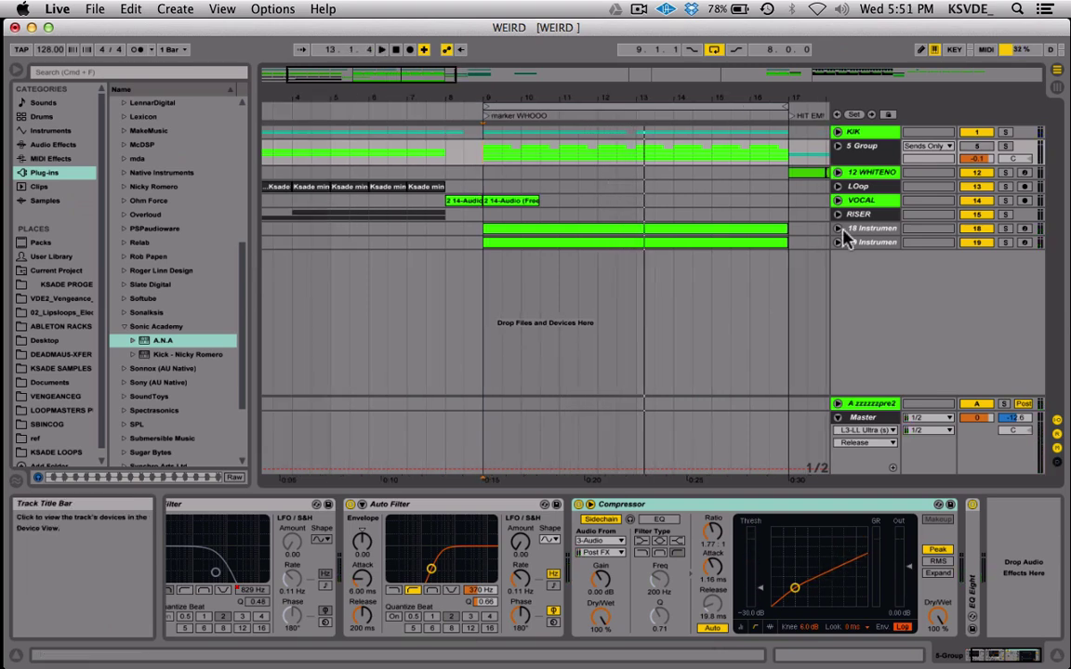
Step: Open the A.N.A synth window on track 18, inspect its reverb settings, and close the window
click(847, 230)
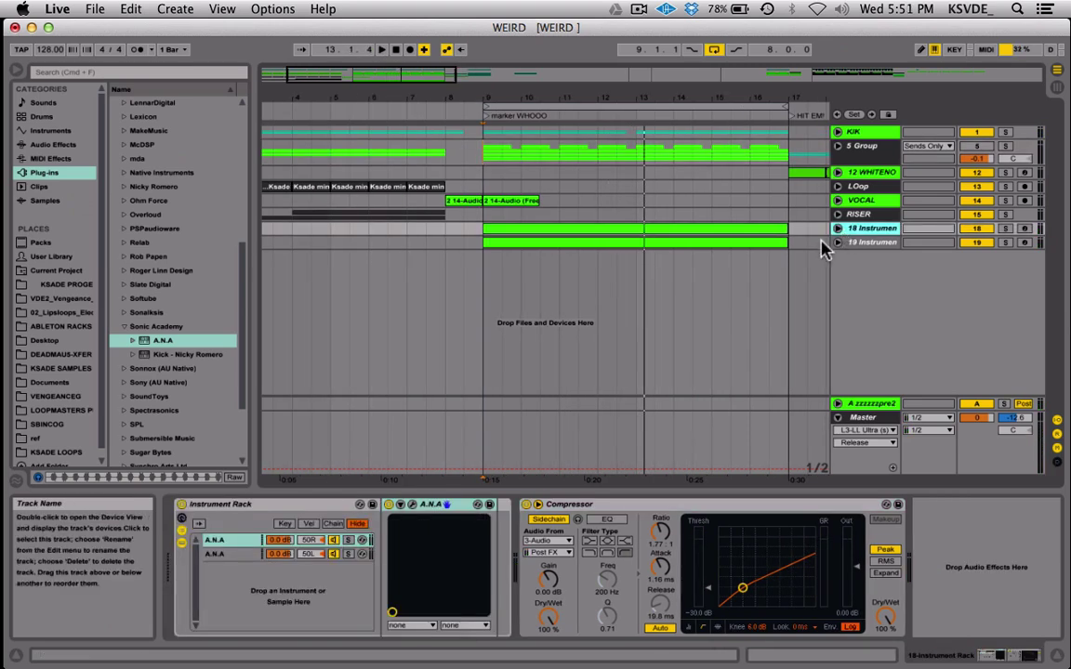
click(414, 506)
drag(493, 68, 535, 72)
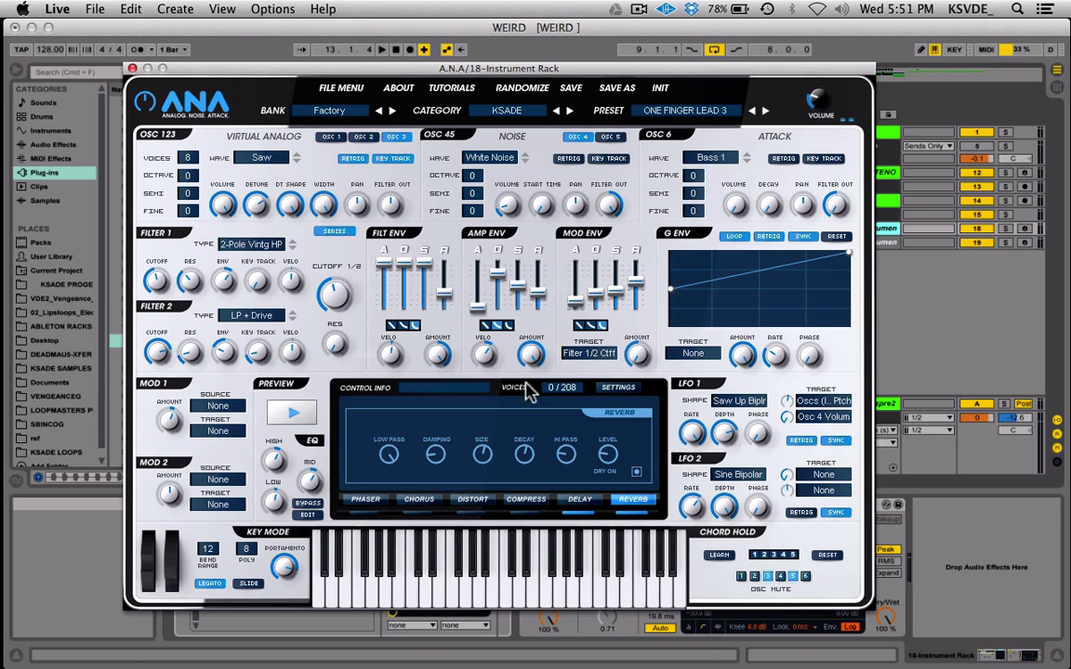
mouse_move(484, 456)
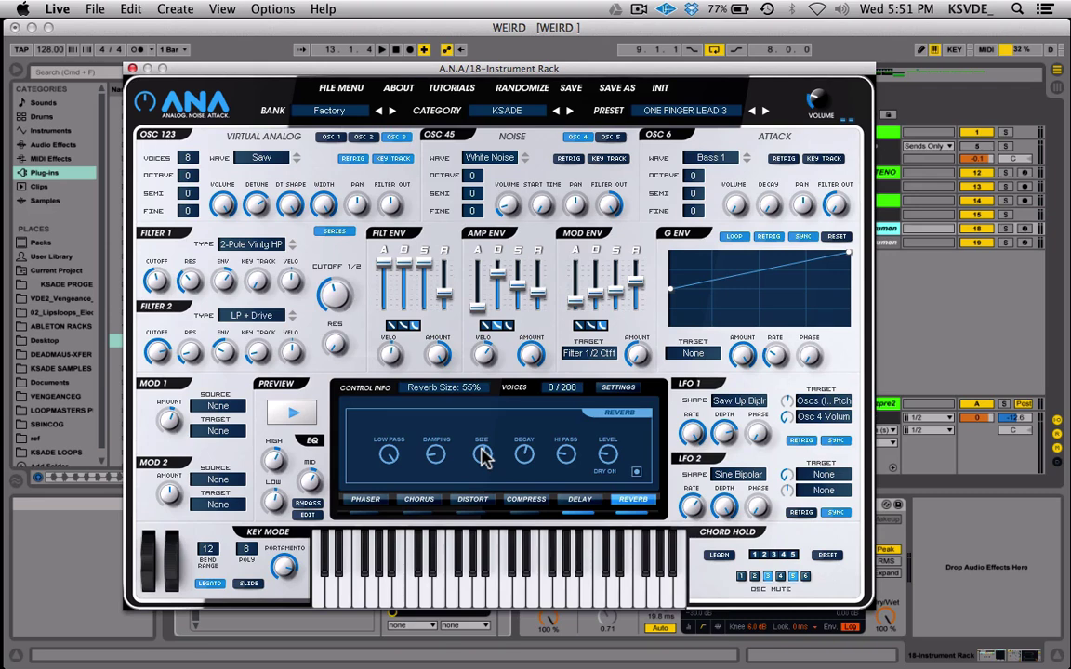
click(132, 69)
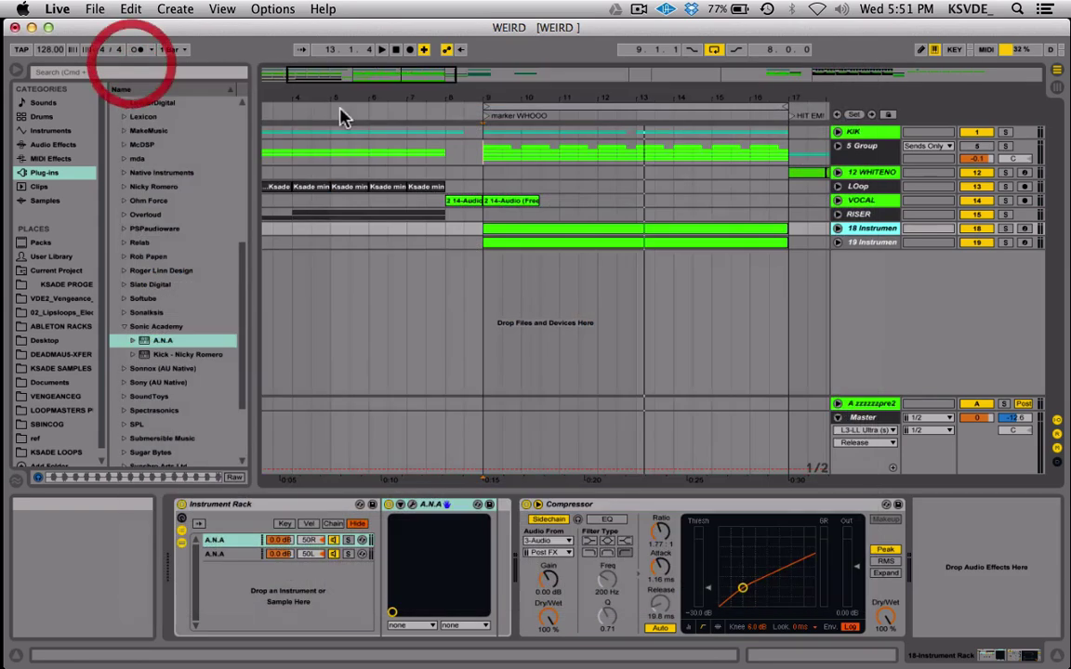
Step: Solo track 18 and play its clip from bar 9
click(1006, 231)
click(549, 233)
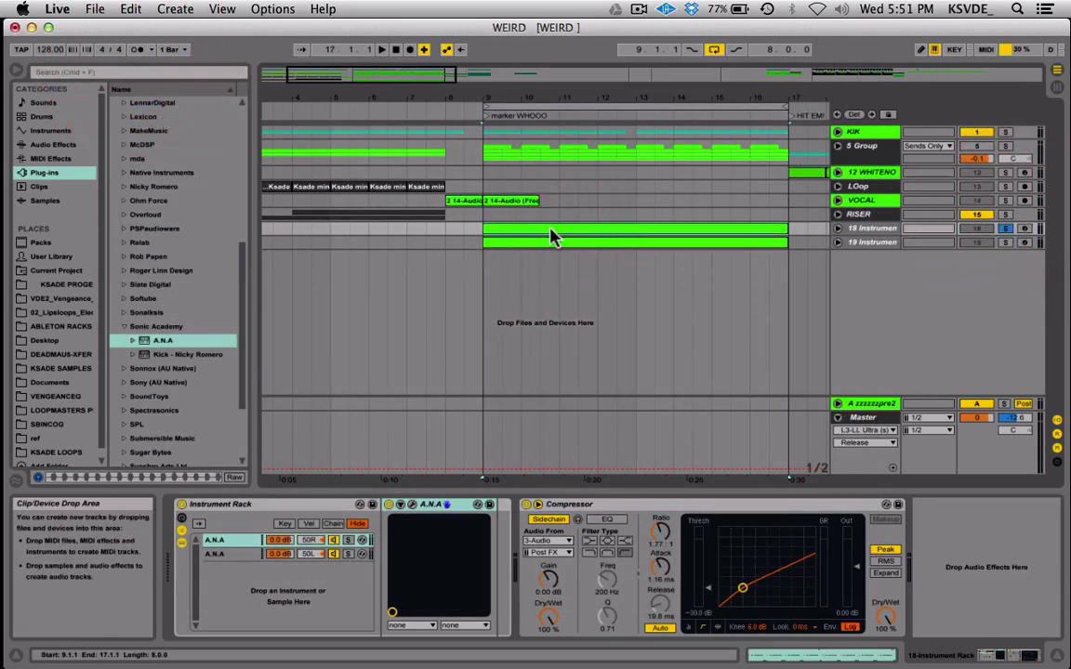
key(space)
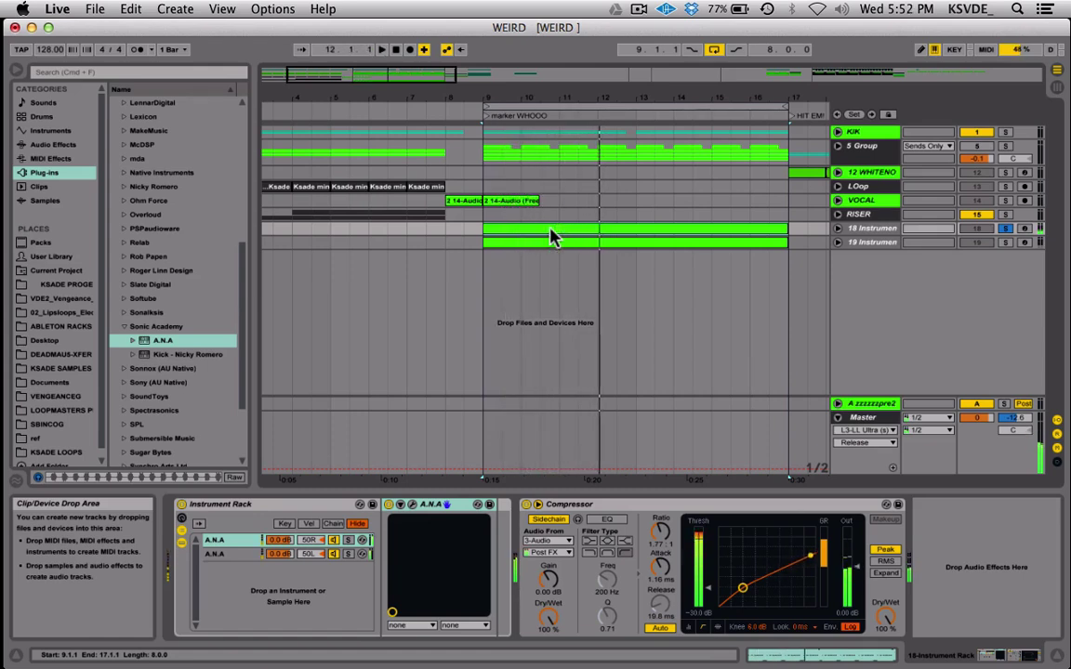
Step: Unfold and solo track 19, compare its instrument rack with track 18's, and play it briefly
click(837, 243)
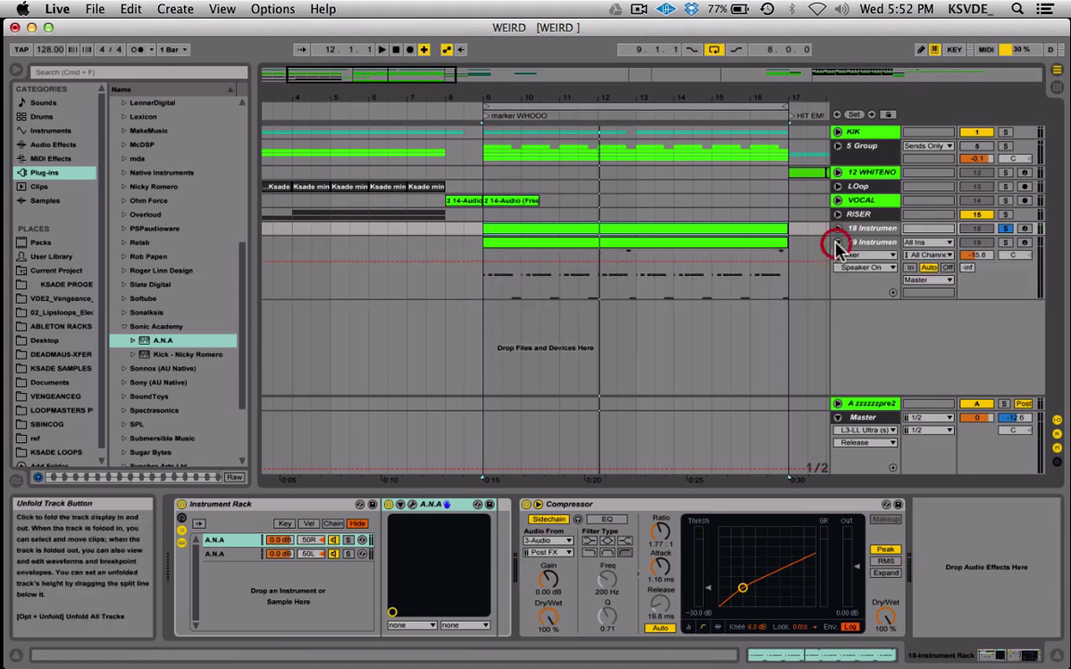
click(1004, 242)
click(879, 240)
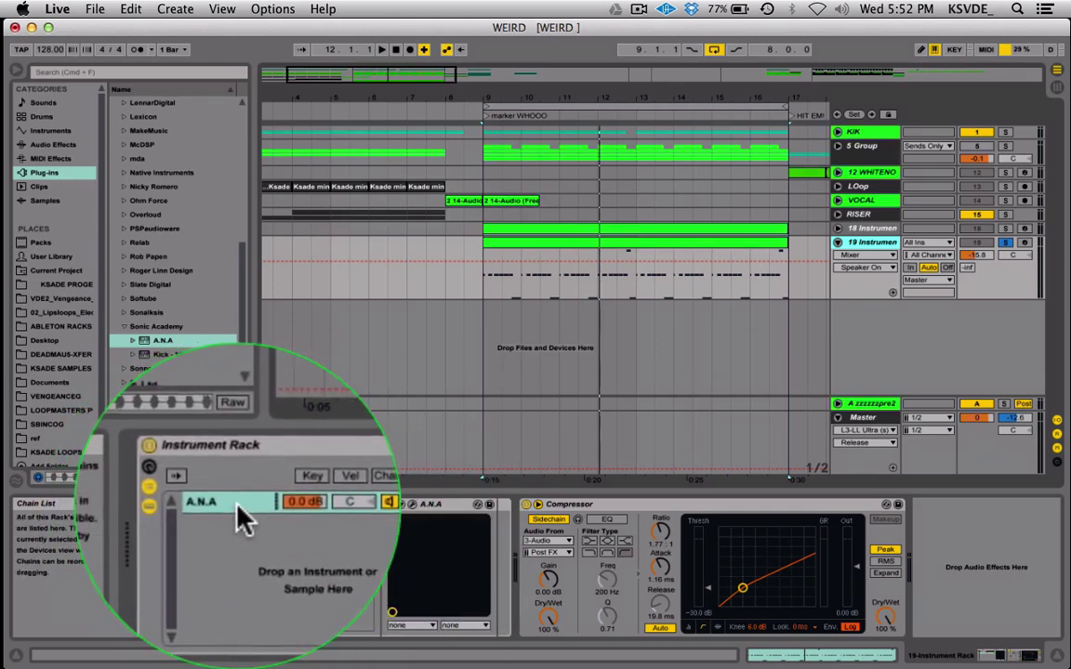
click(869, 230)
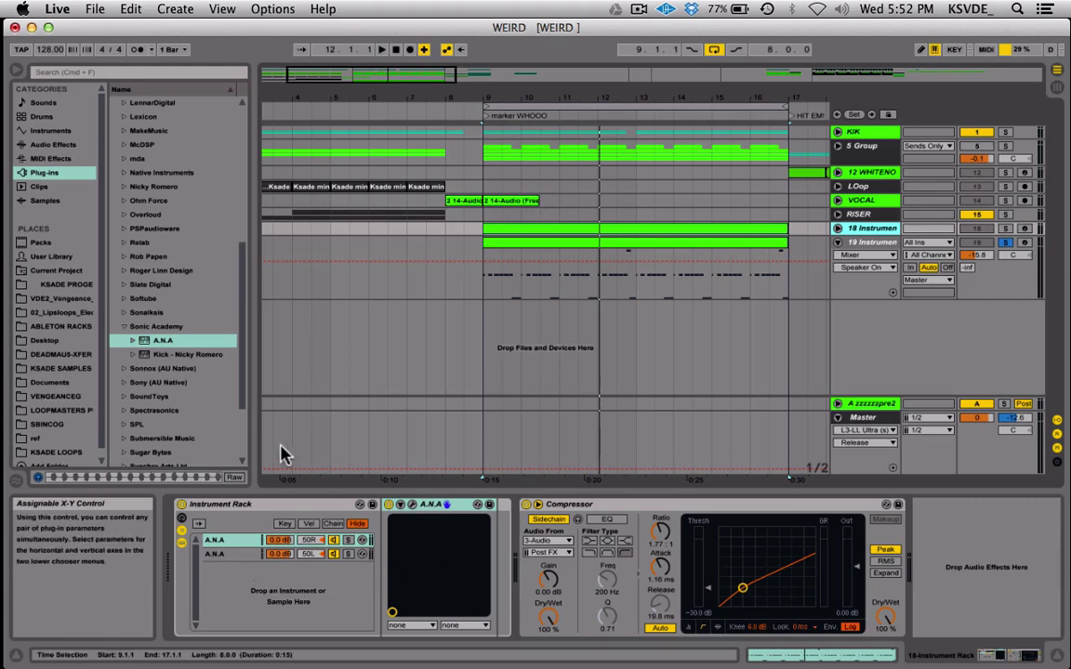
click(869, 243)
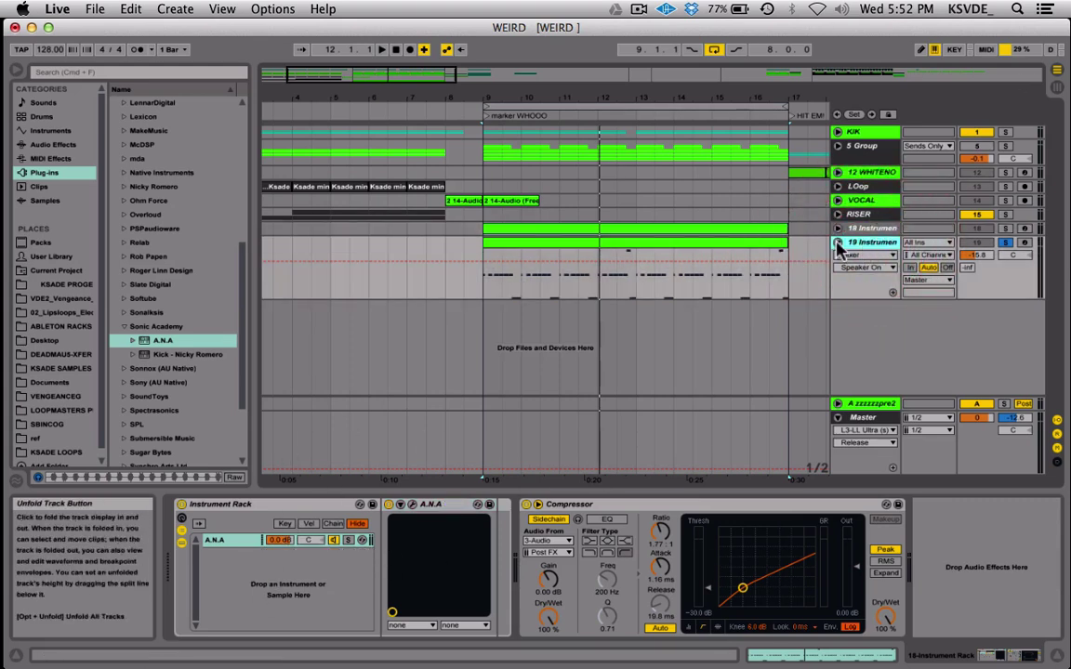
key(space)
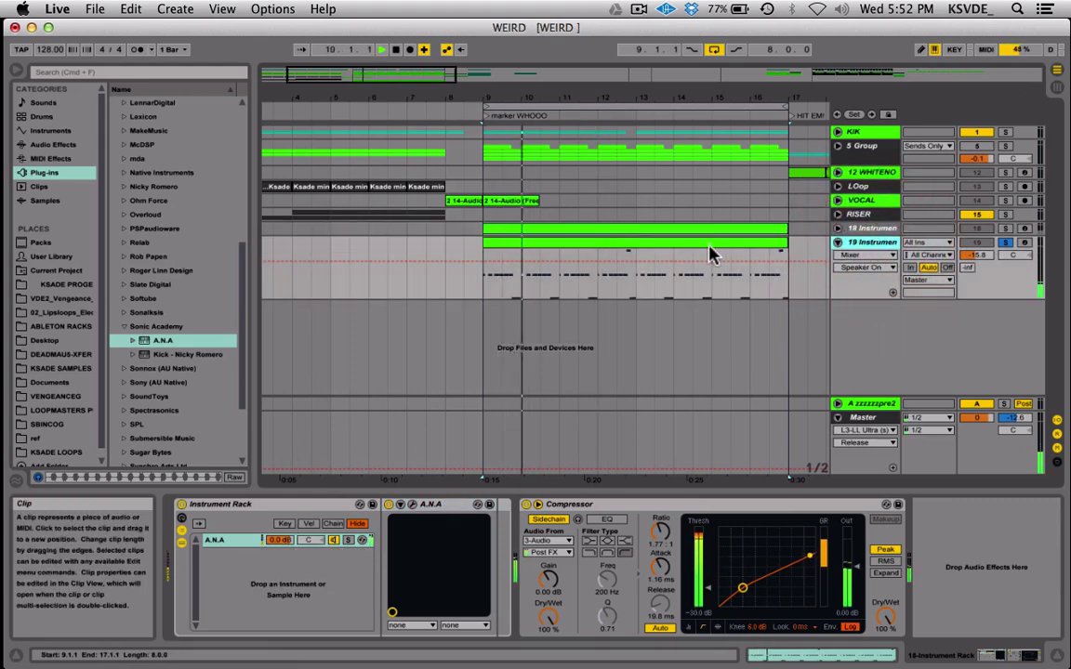
key(space)
Step: Raise track 19's volume to -7.8 dB, play it soloed, and turn its solo off during playback
drag(978, 254, 978, 241)
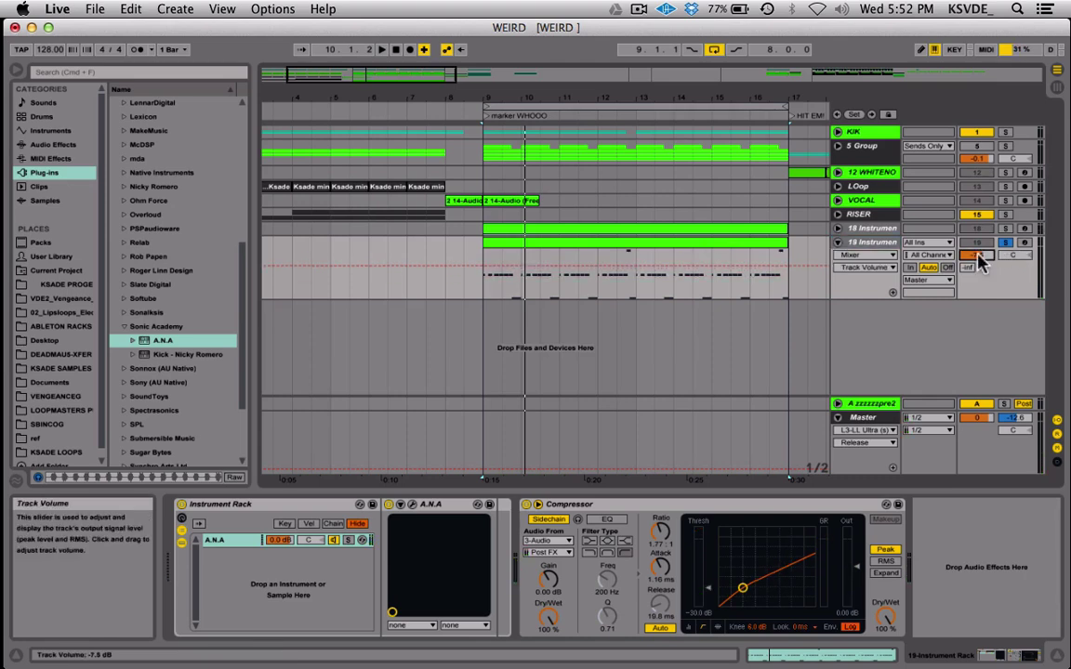
key(space)
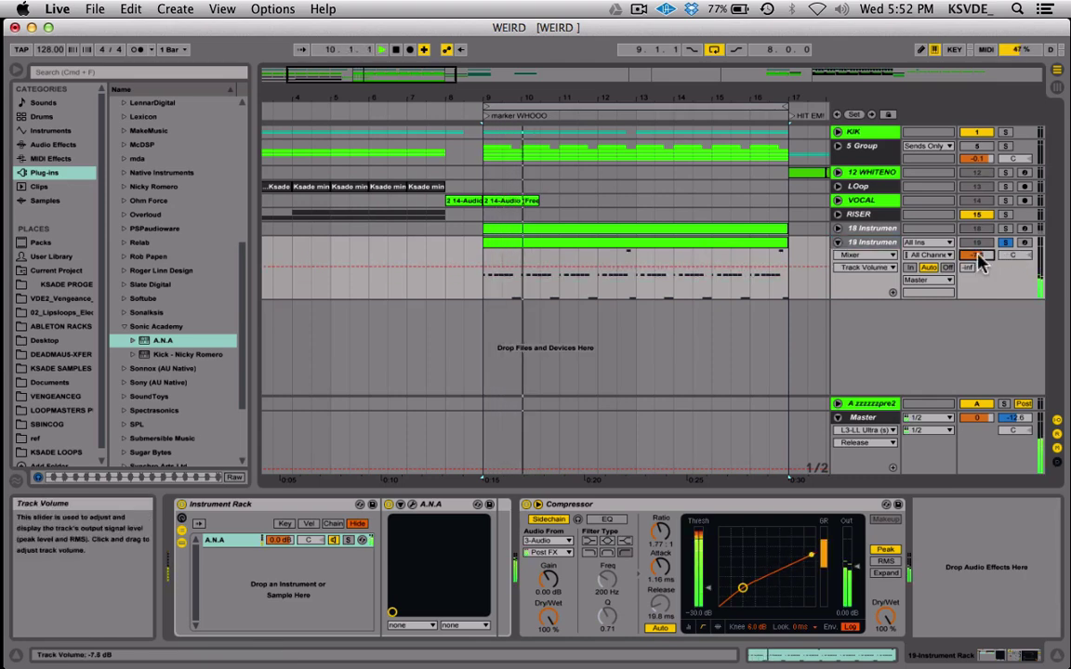
click(1004, 241)
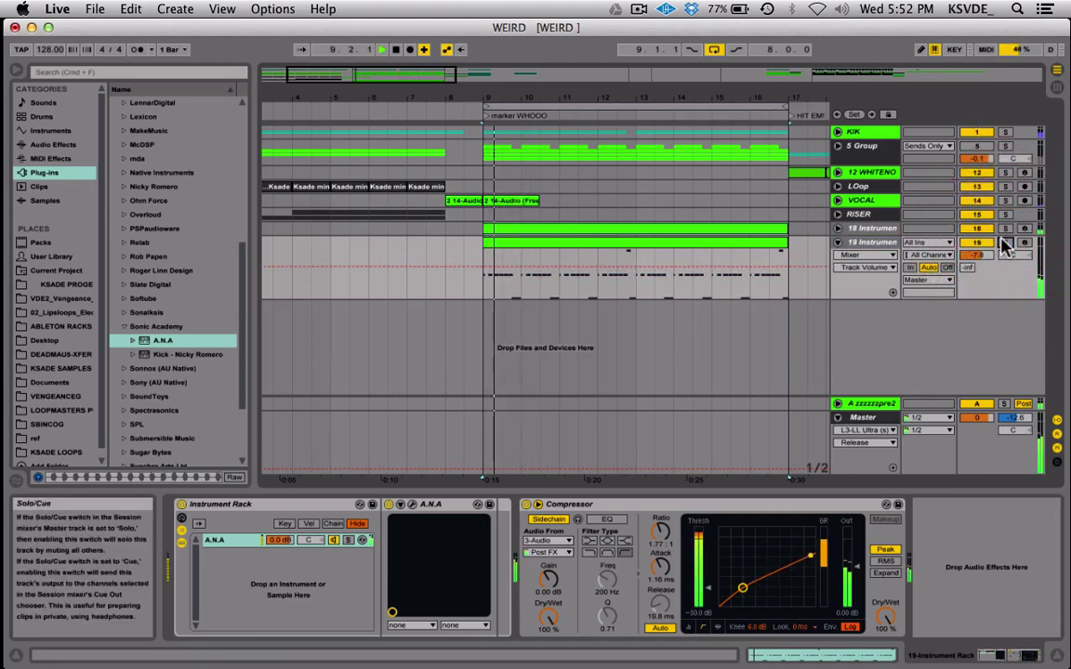
Step: Select track 19's clip, open its A.N.A synth window, and view the preset bank and category lists
click(540, 270)
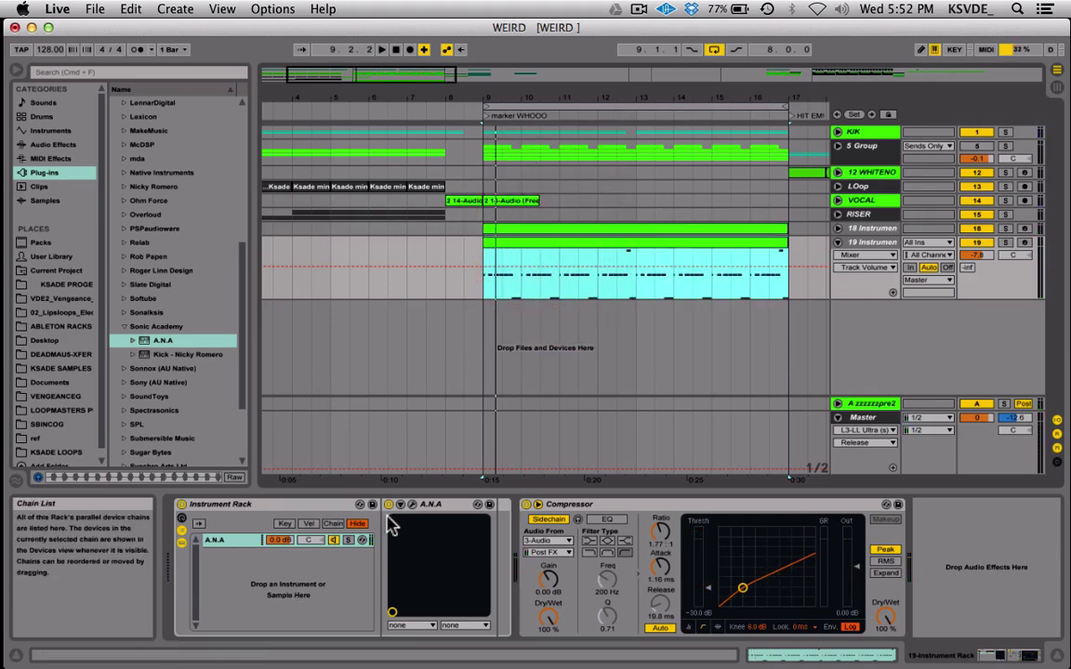
click(580, 249)
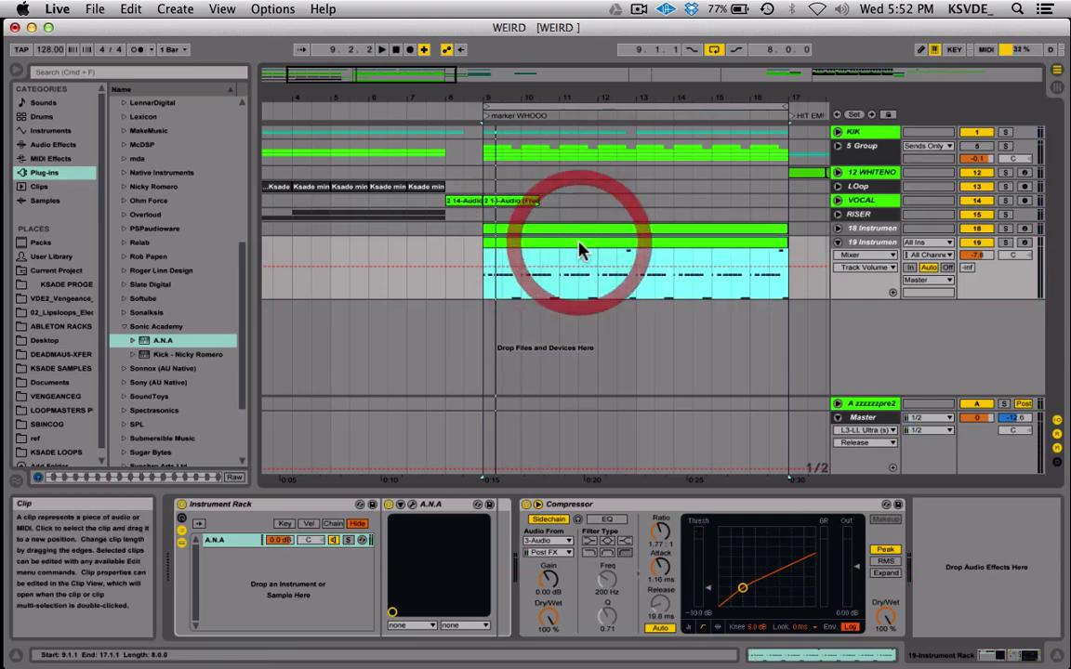
click(415, 506)
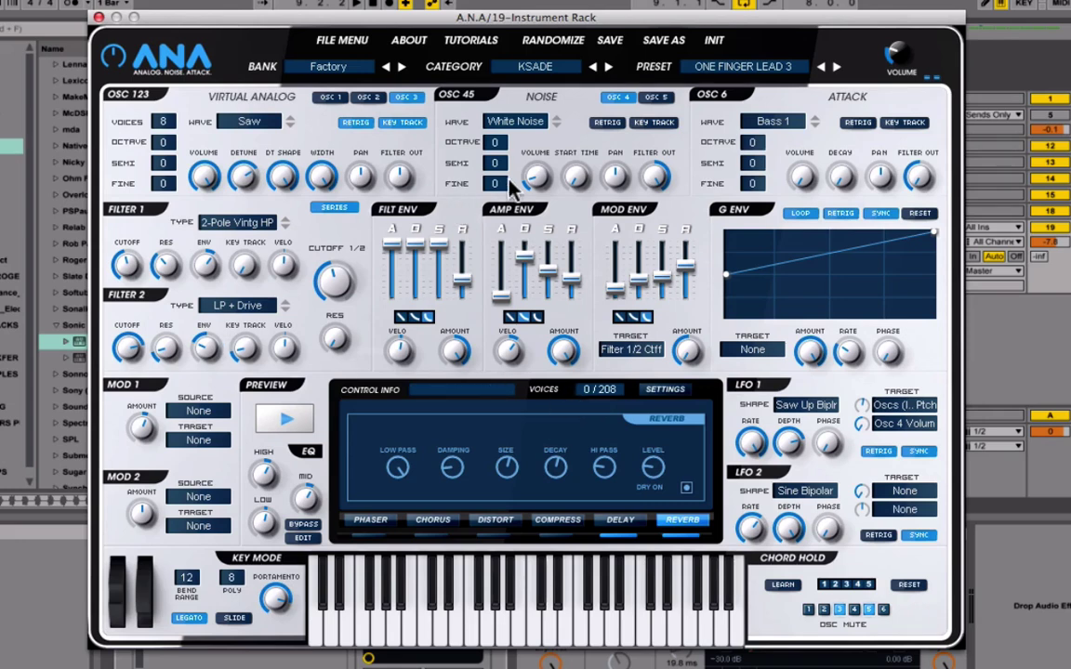
click(351, 73)
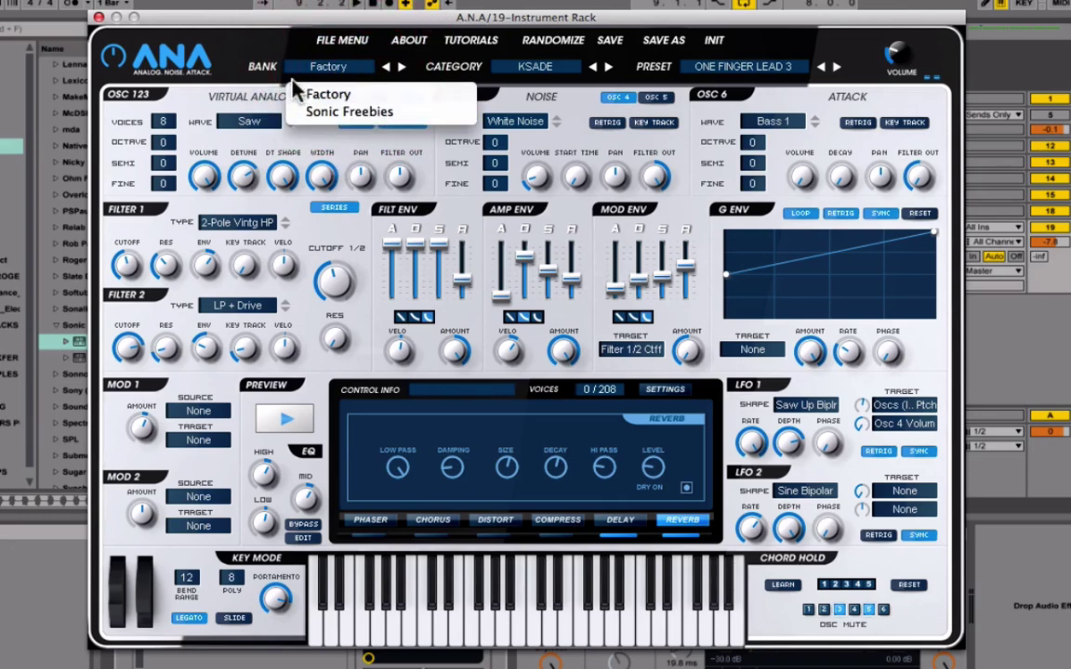
click(493, 72)
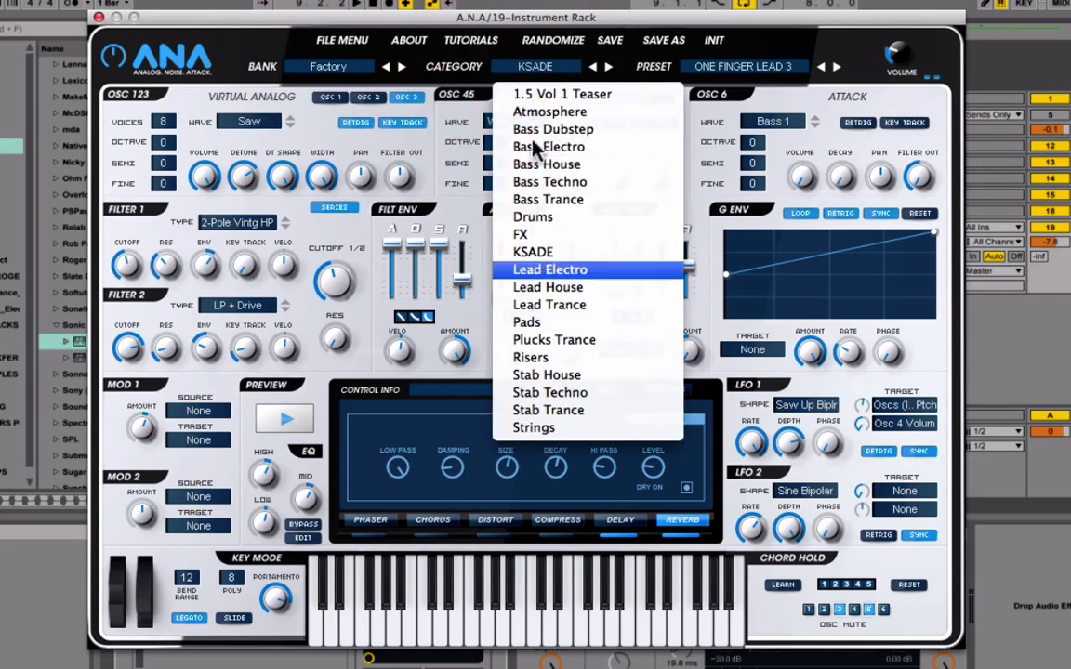
click(573, 65)
Step: Start saving the sound as a new preset and browse the category folders inside the Factory bank folder
click(660, 41)
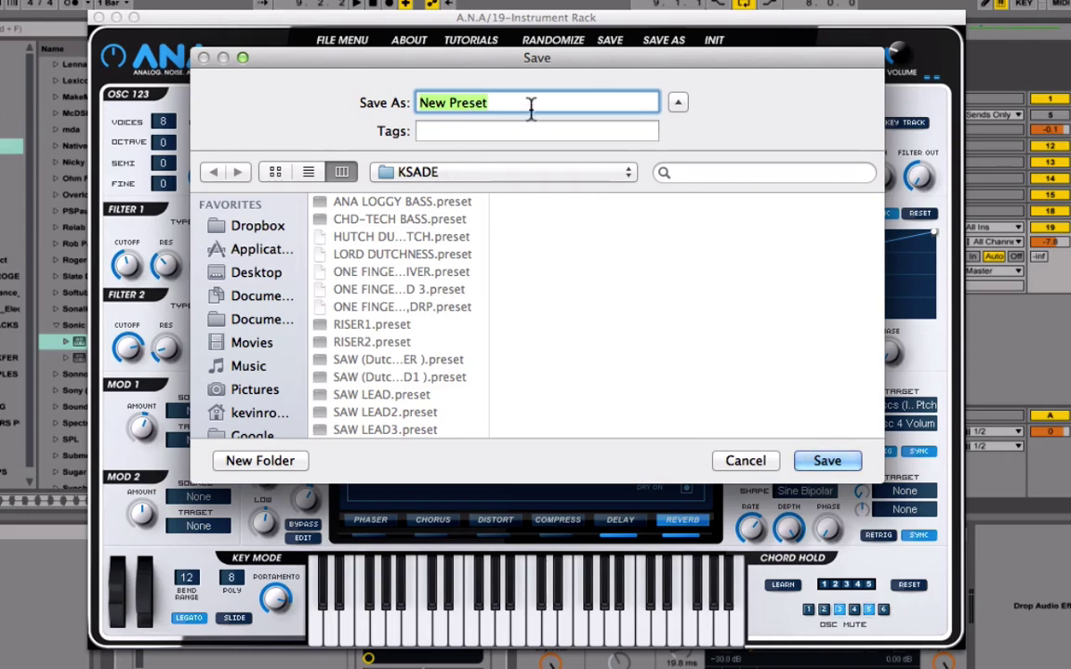
click(448, 177)
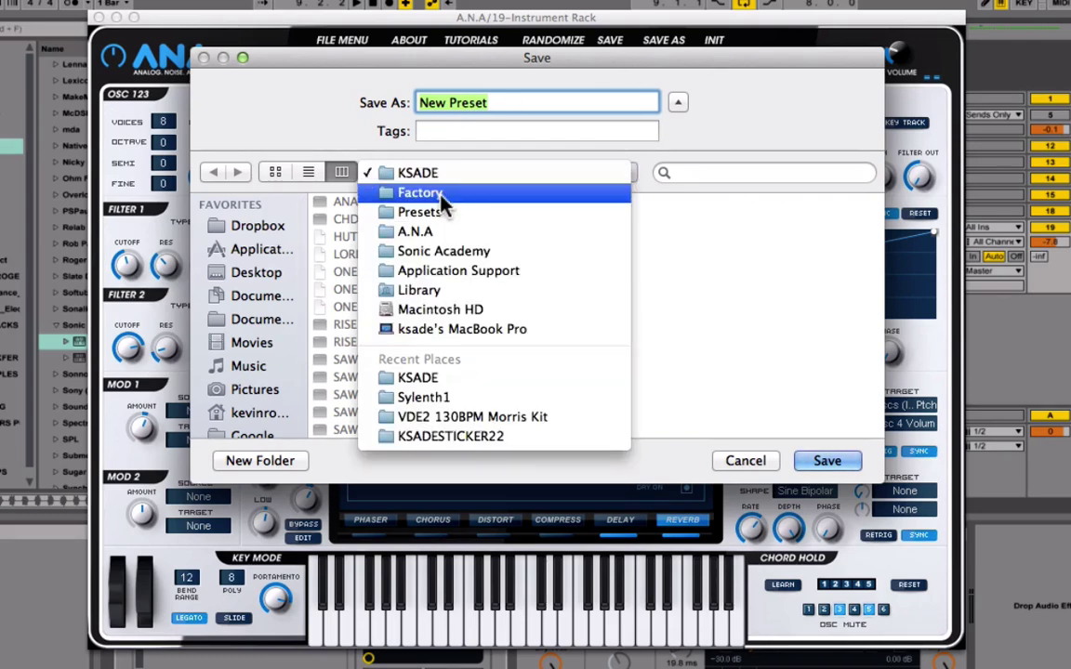
click(440, 193)
scroll(420, 279, down, 3)
scroll(421, 312, up, 2)
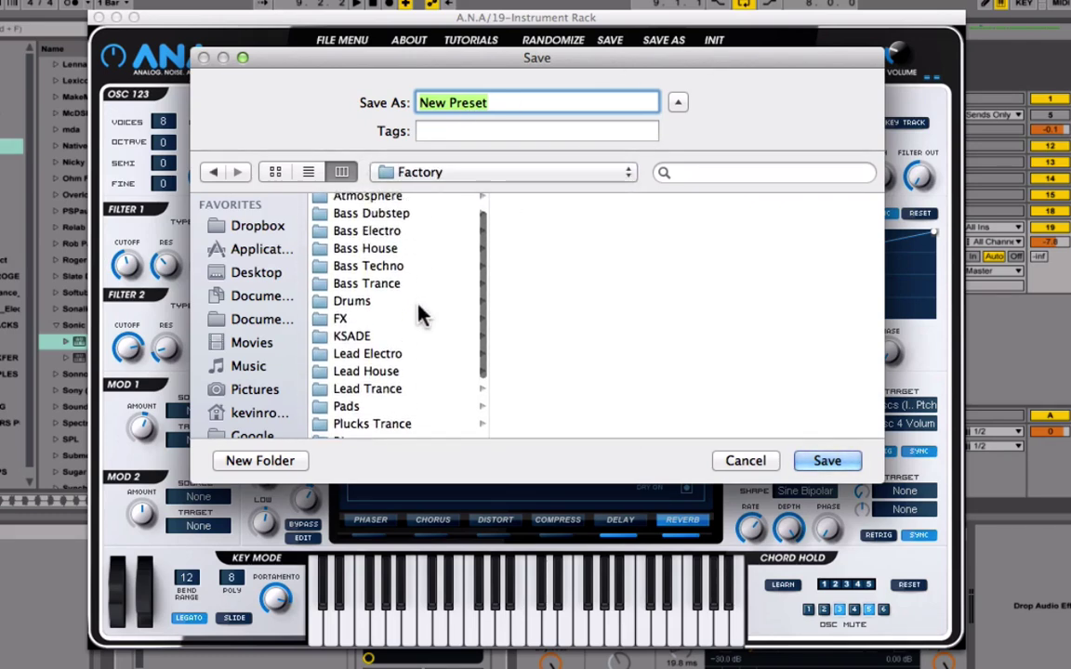
scroll(420, 313, down, 6)
scroll(404, 289, up, 5)
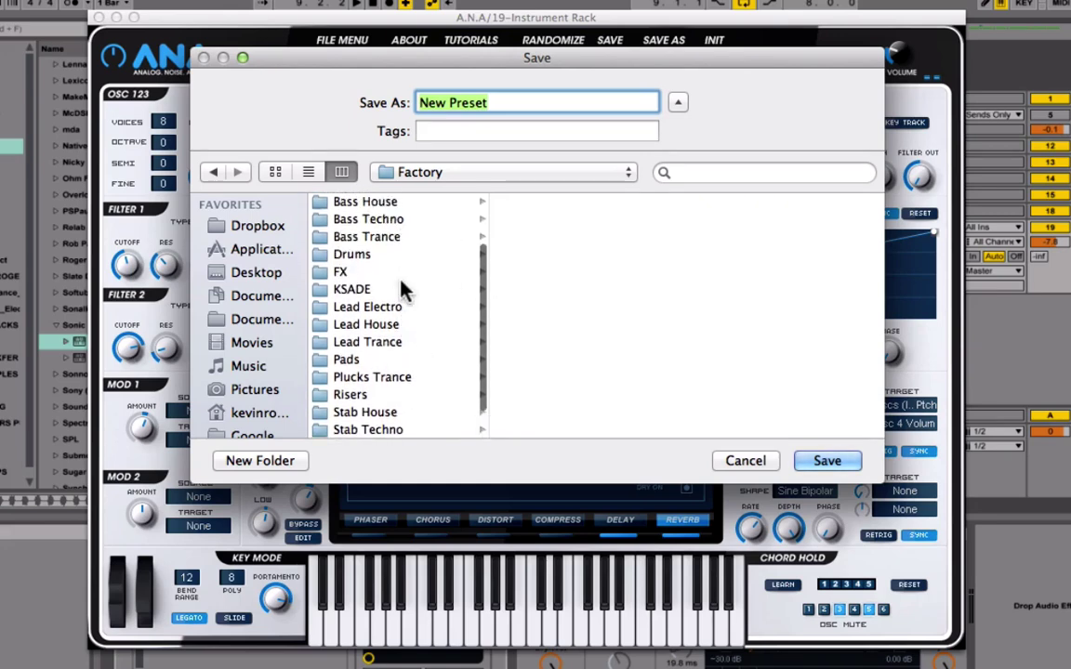
Step: Go up to the A.N.A folder in the save dialog and open Presets and its Factory subfolder
click(436, 175)
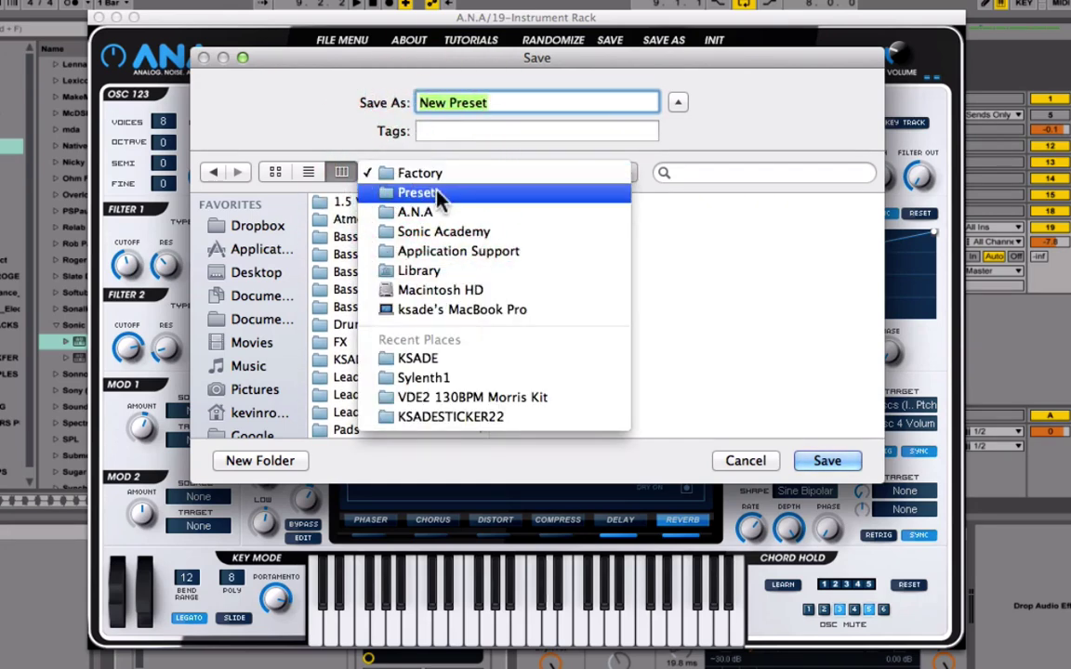
click(435, 212)
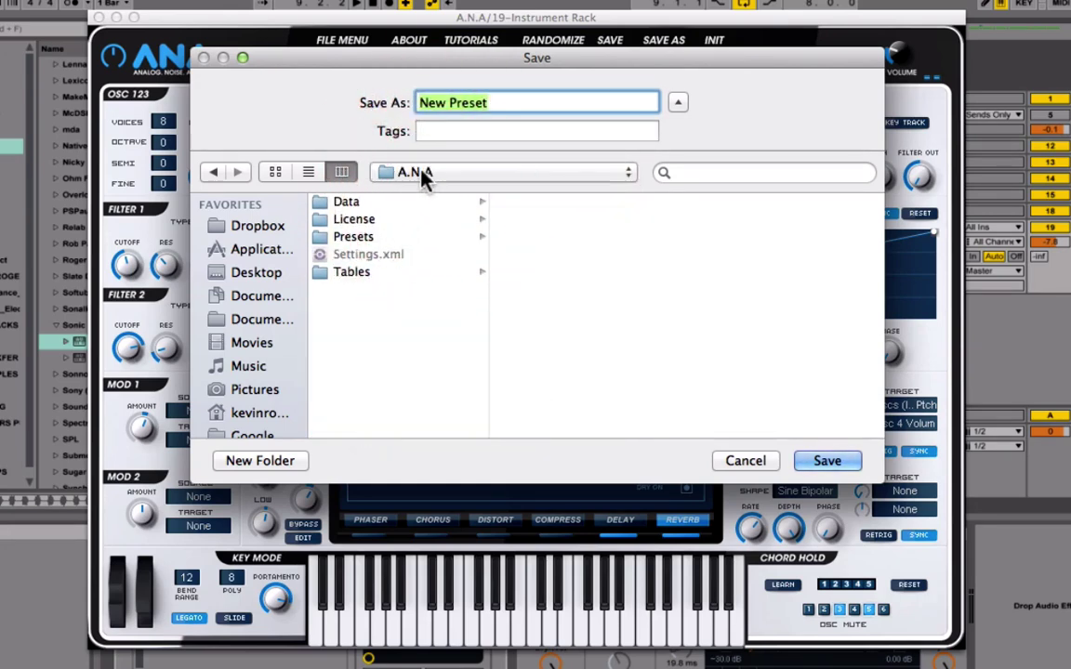
click(377, 244)
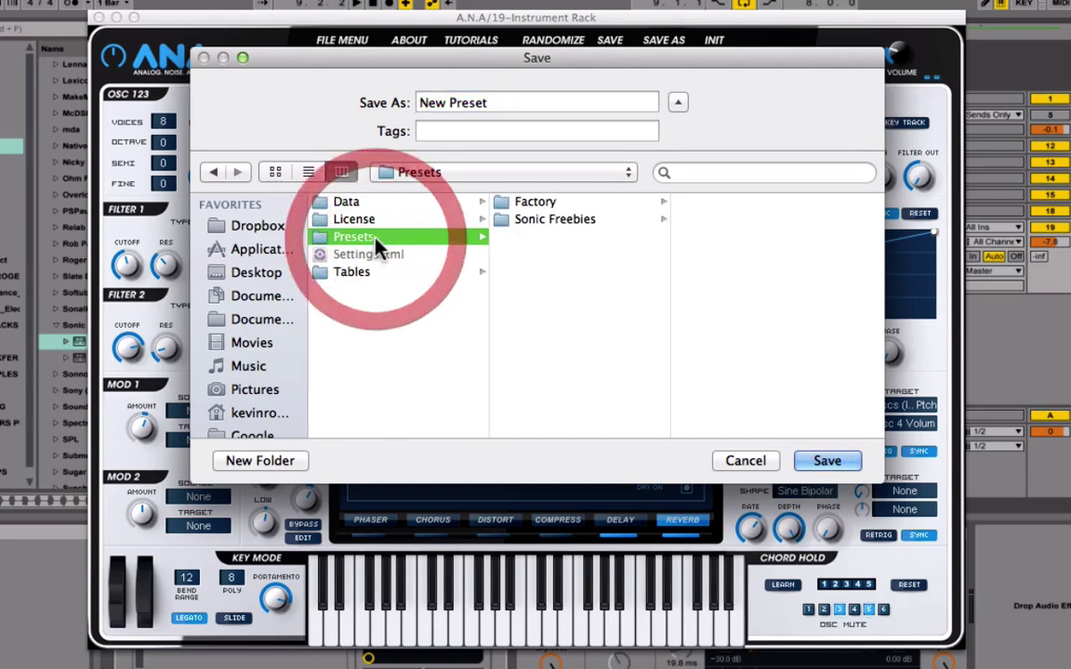
click(554, 203)
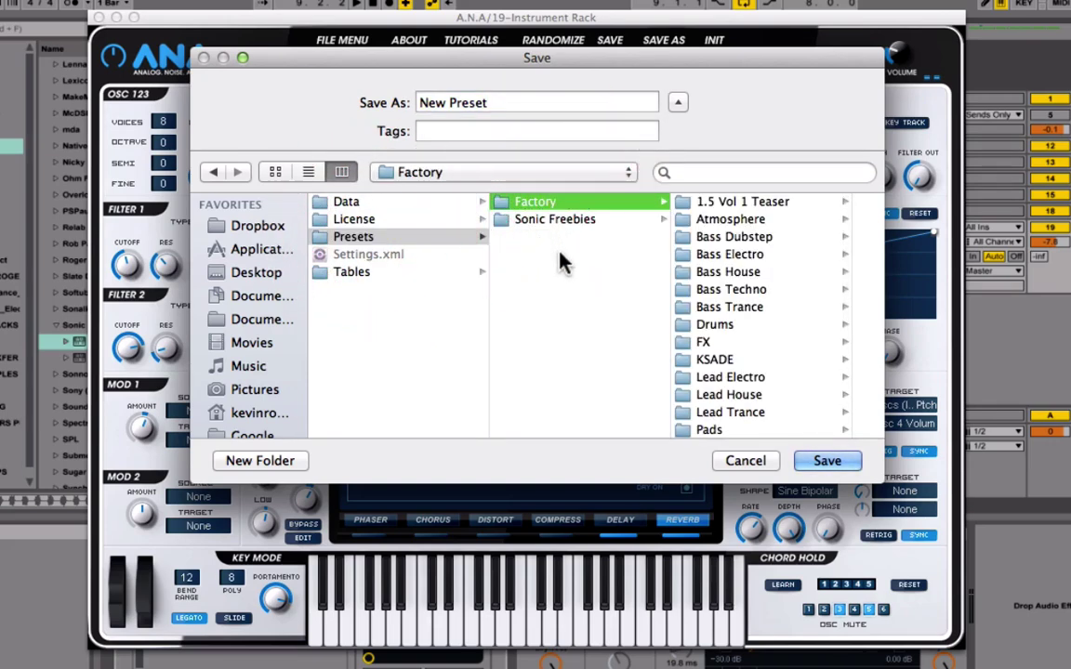
click(546, 288)
click(557, 296)
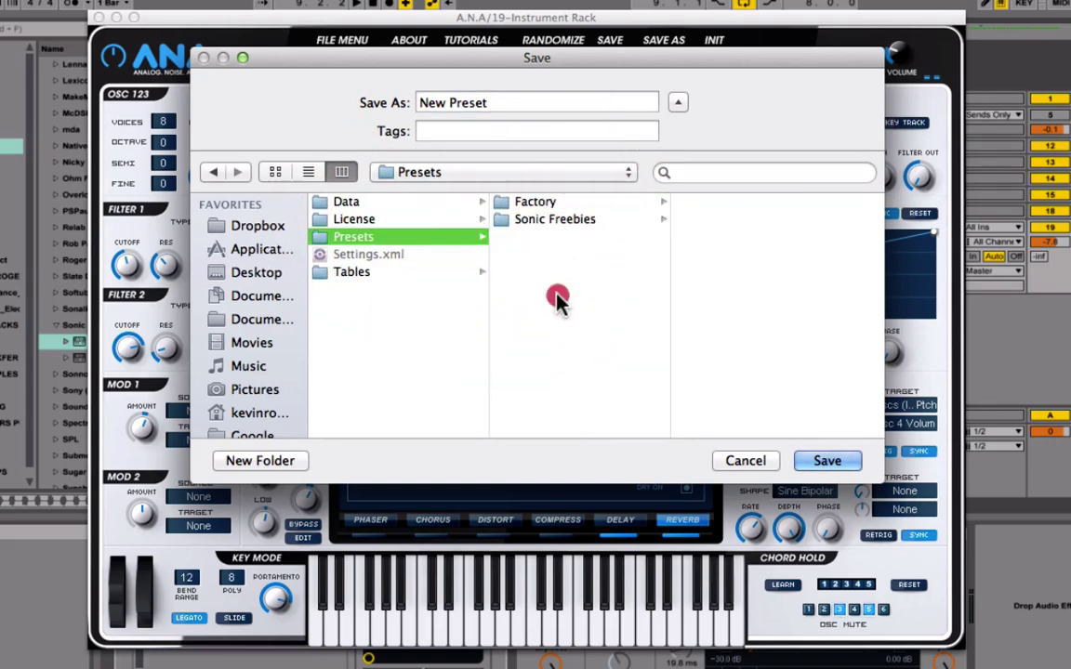
click(517, 270)
click(558, 202)
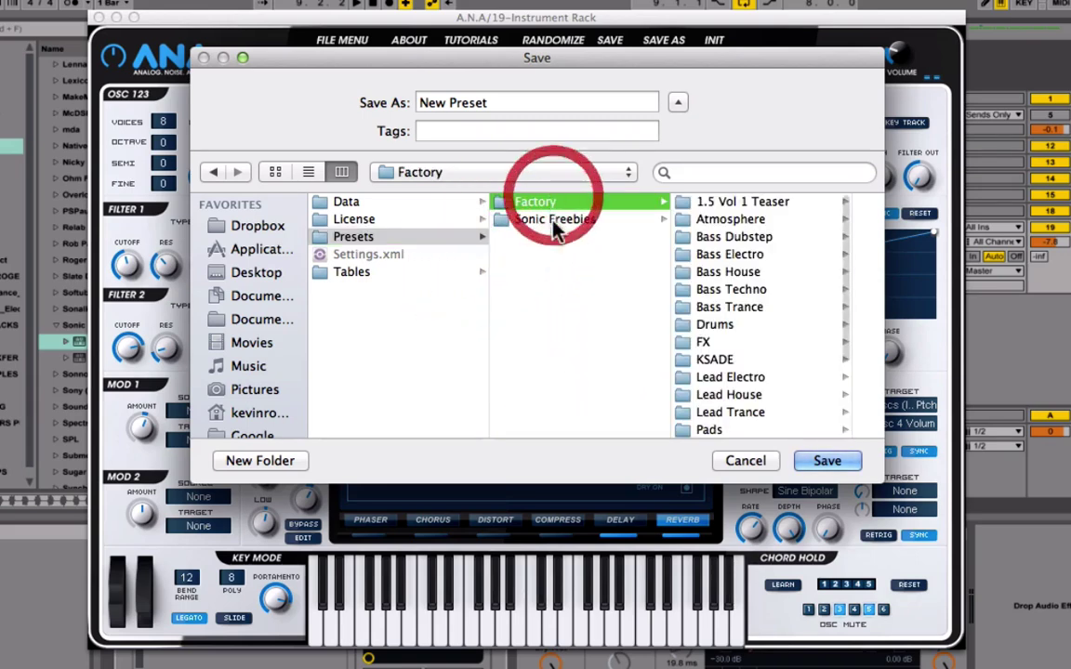
click(554, 321)
click(548, 207)
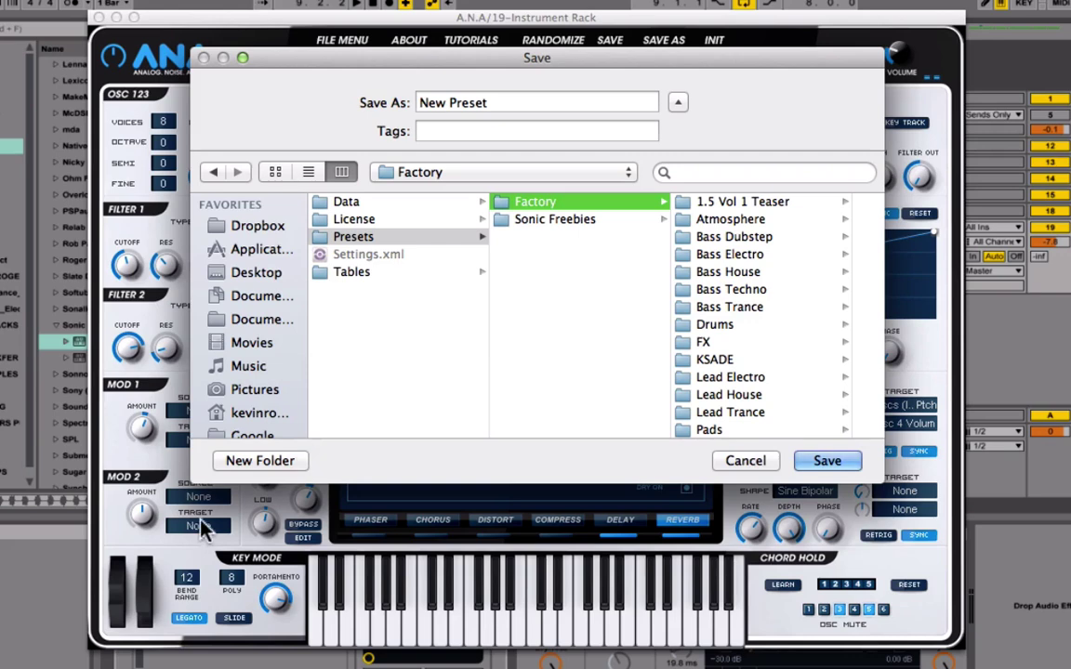
click(260, 461)
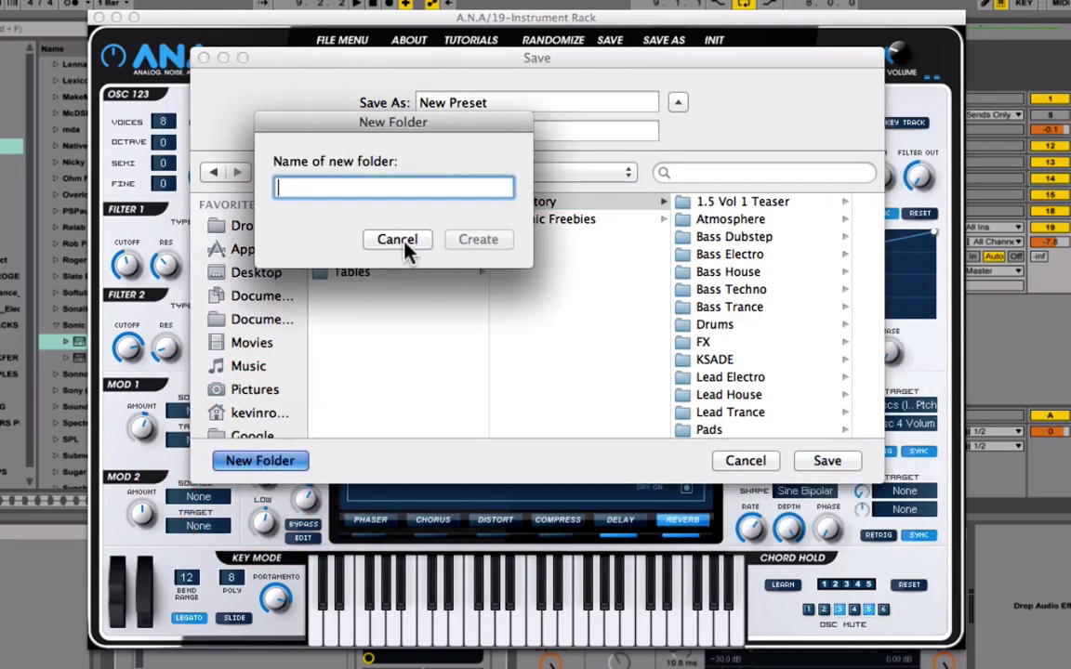
text(KSADE)
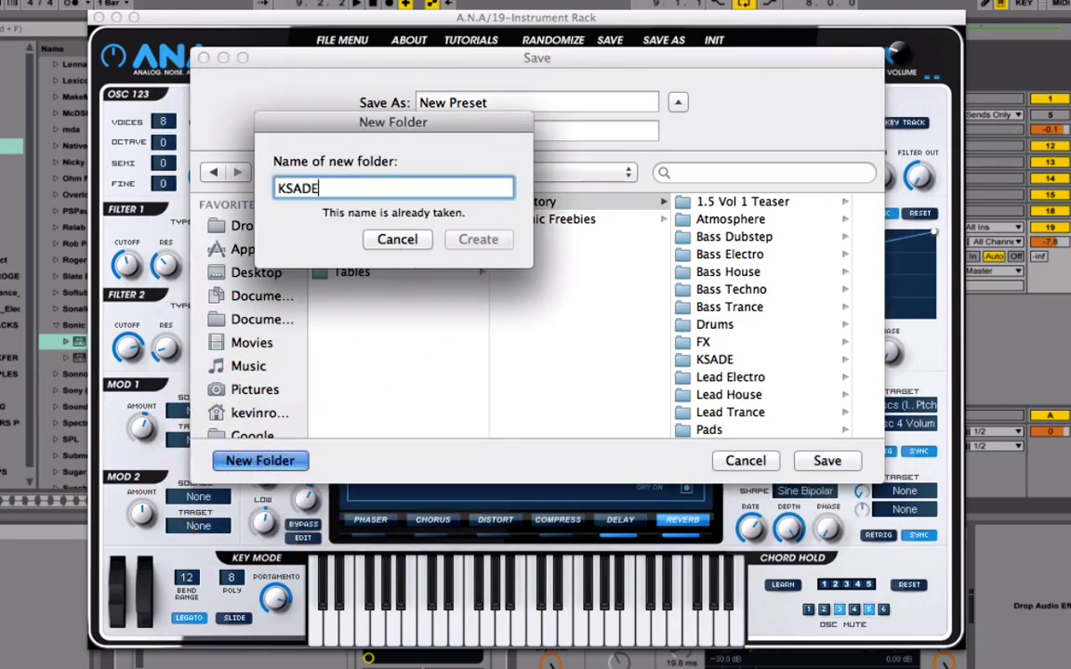
text( BA)
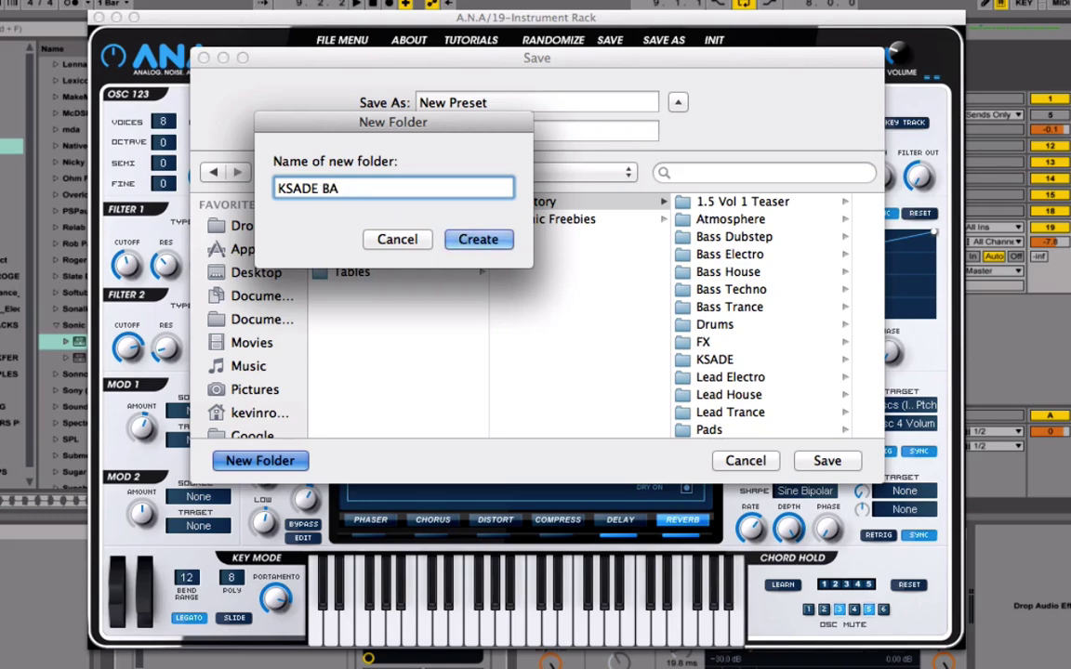
click(412, 241)
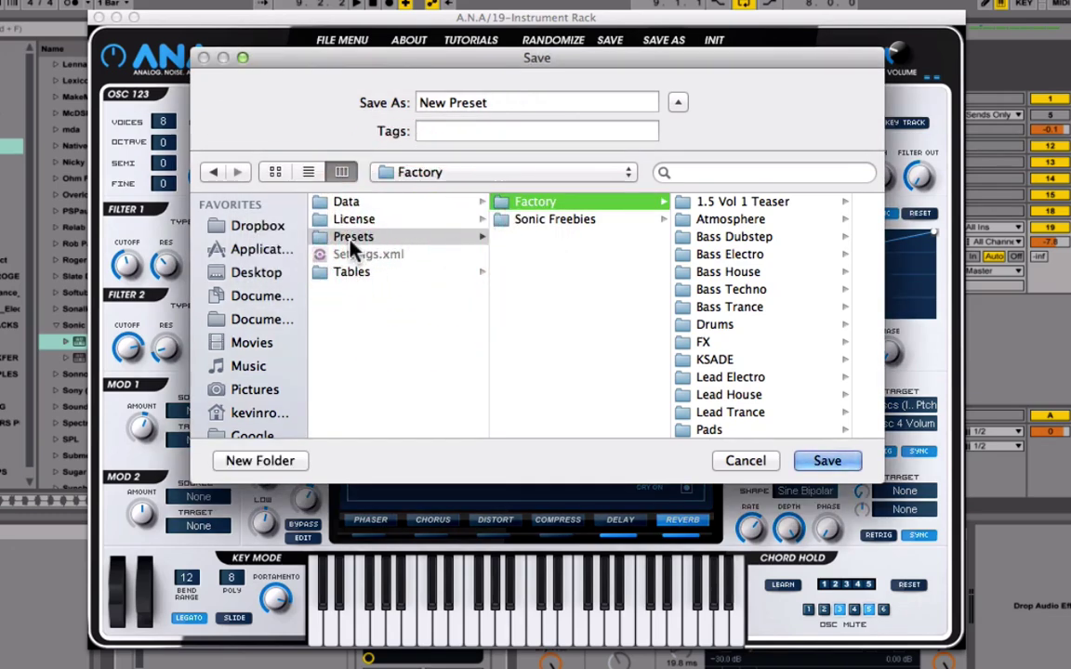
Step: Create a new bank folder named KSADE inside the Presets folder
click(323, 237)
click(266, 461)
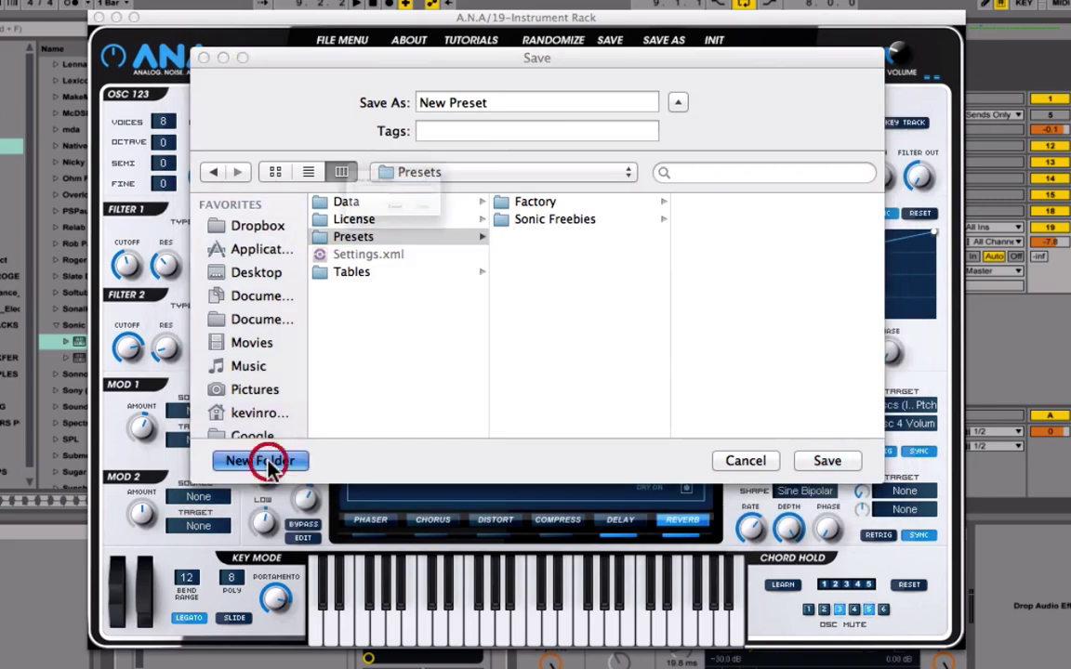
text(KSADE)
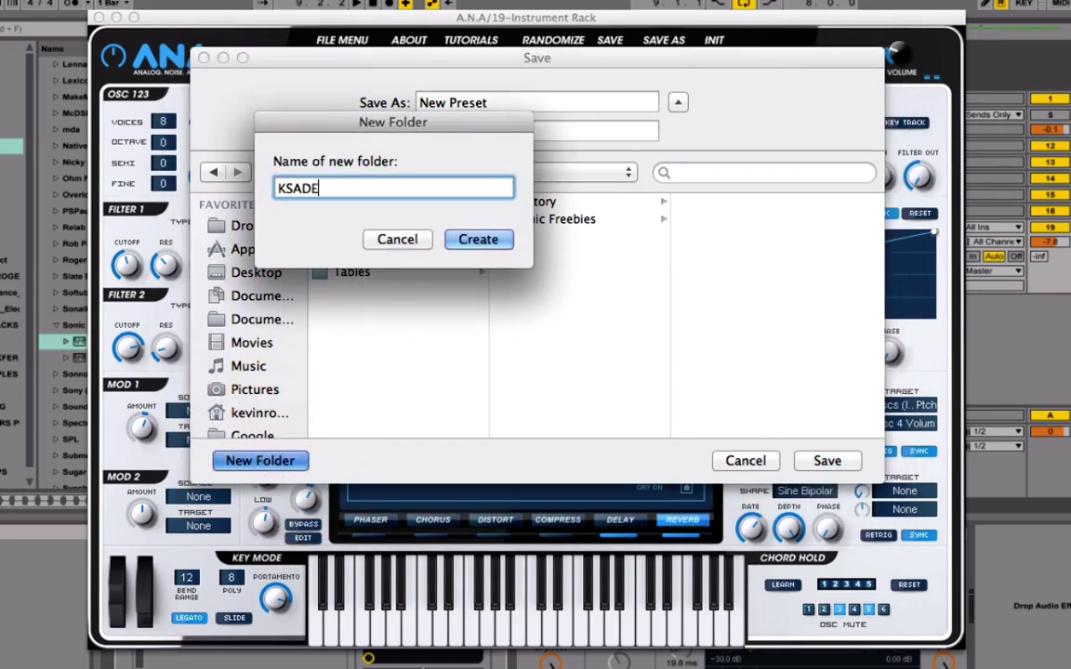
click(485, 240)
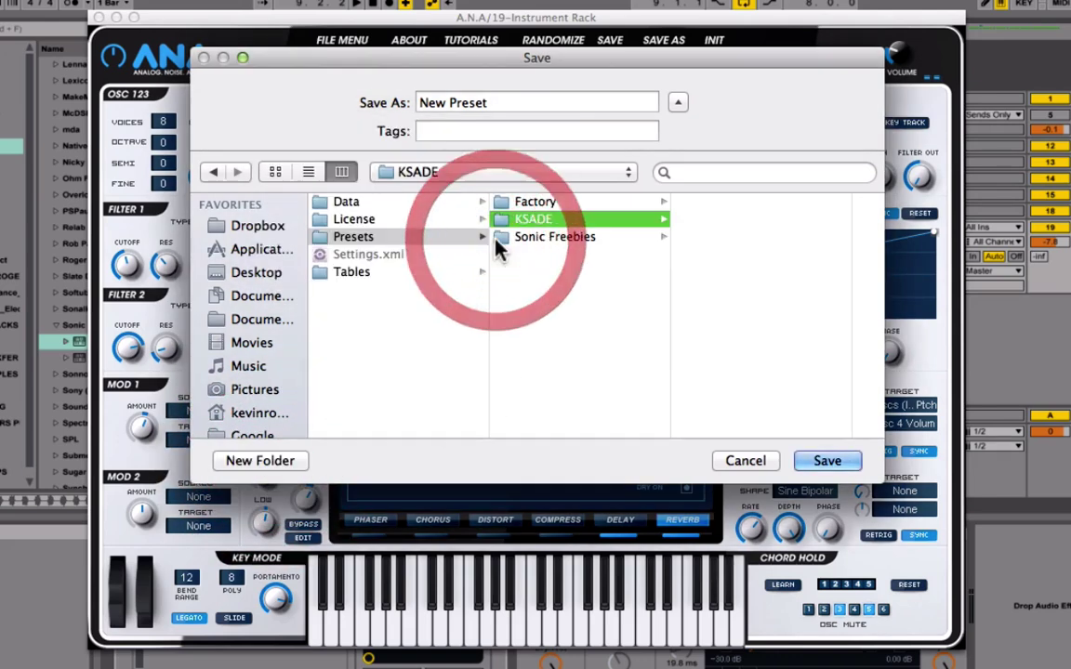
Step: Compare the new KSADE bank folder with the KSADE category folder inside Factory, and cancel saving the preset
click(527, 219)
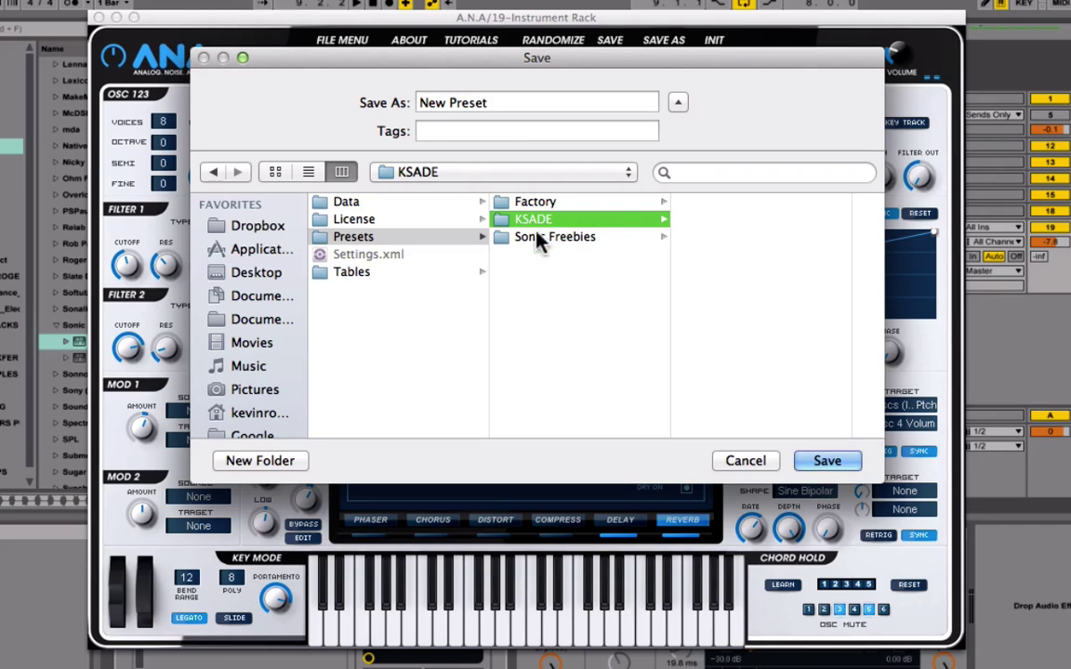
click(543, 204)
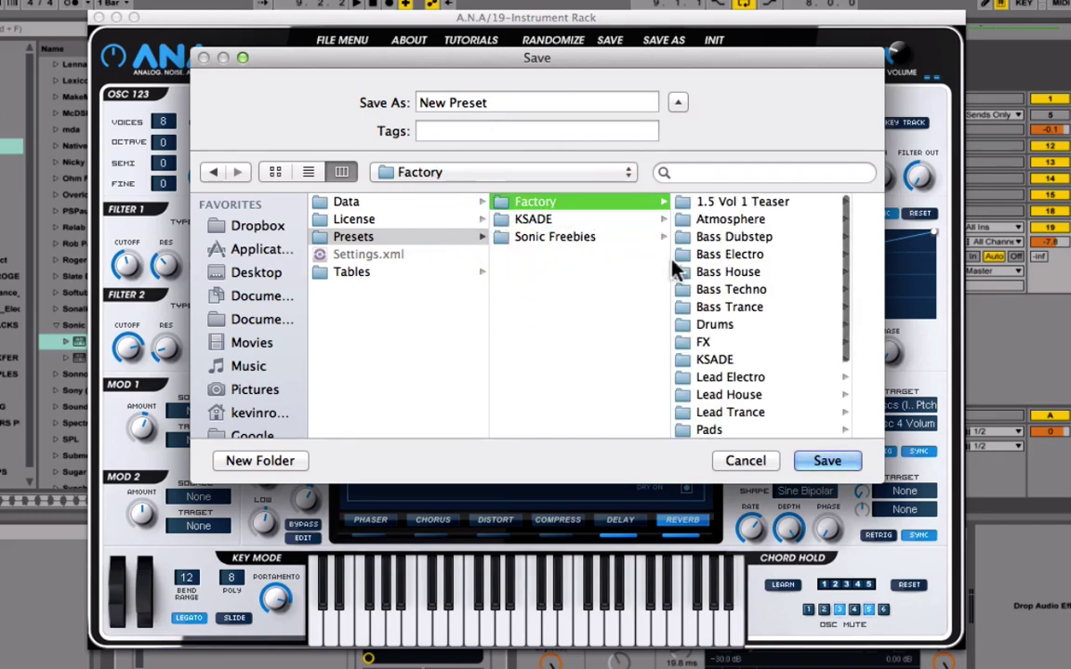
click(702, 359)
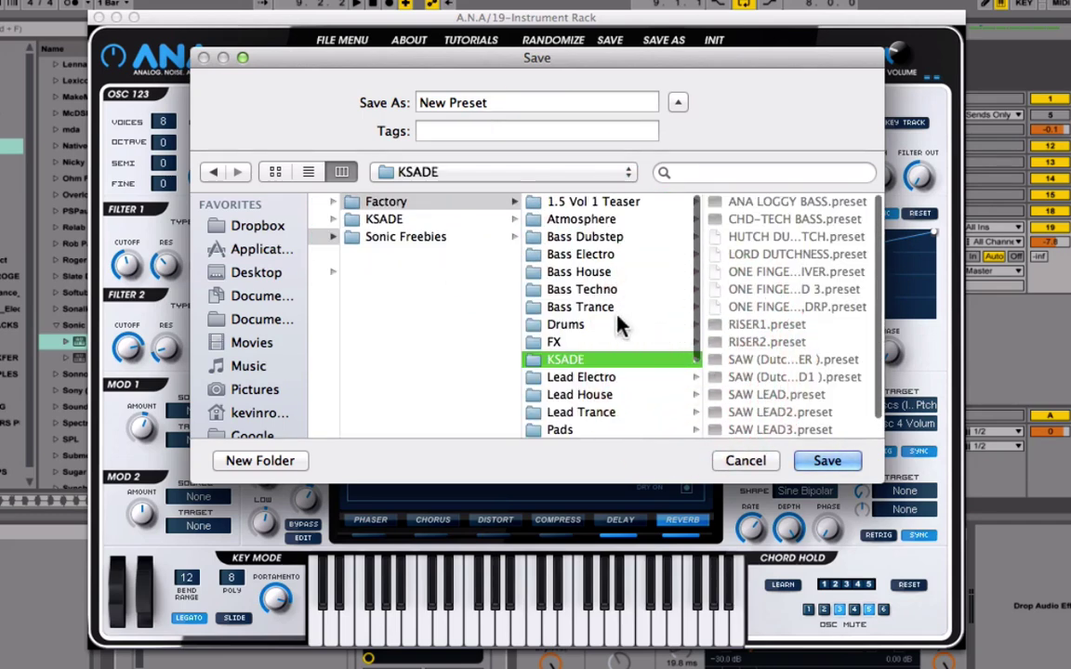
scroll(808, 342, up, 2)
scroll(808, 342, down, 1)
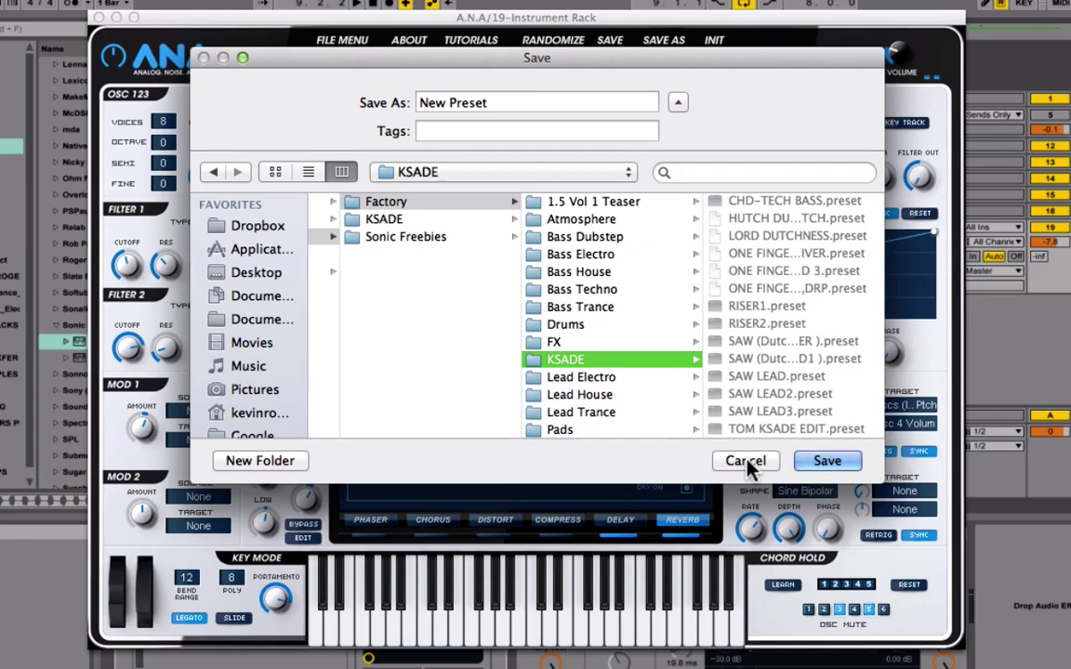
click(747, 463)
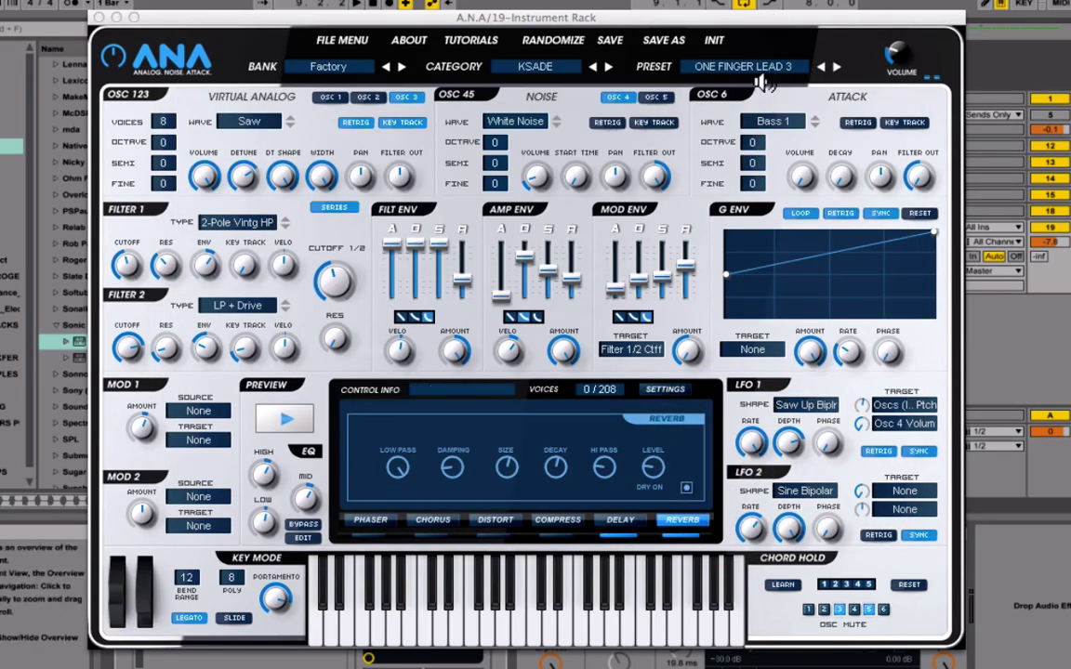
Step: Reopen track 19's A.N.A window, check its preset bank list for the new folder, and close the window
click(324, 67)
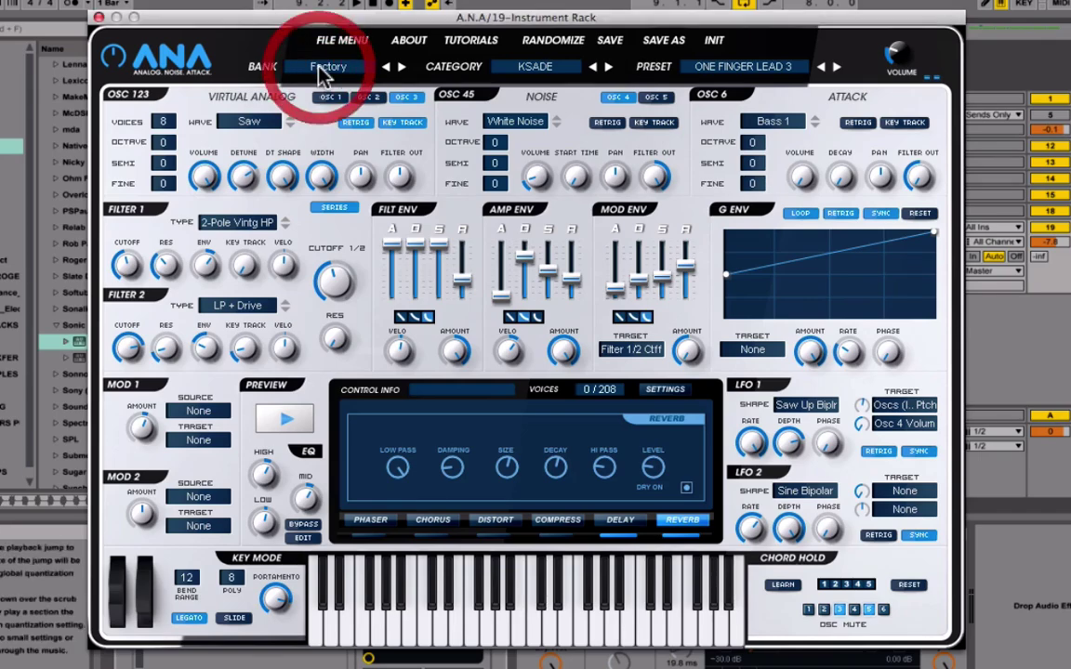
click(96, 17)
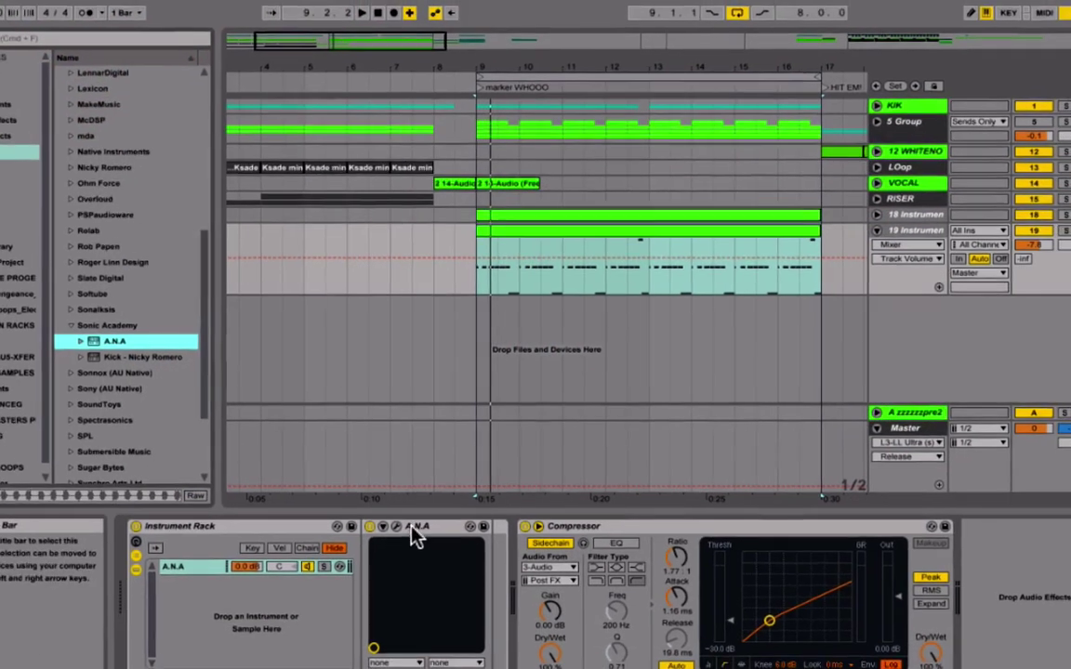
click(403, 534)
click(416, 505)
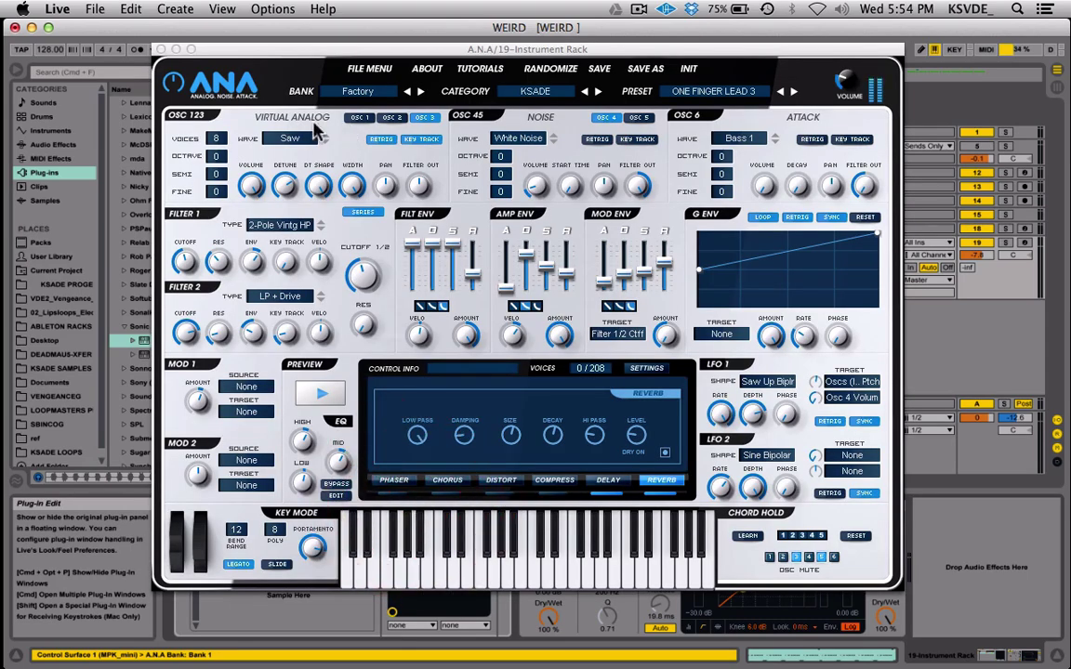
click(361, 93)
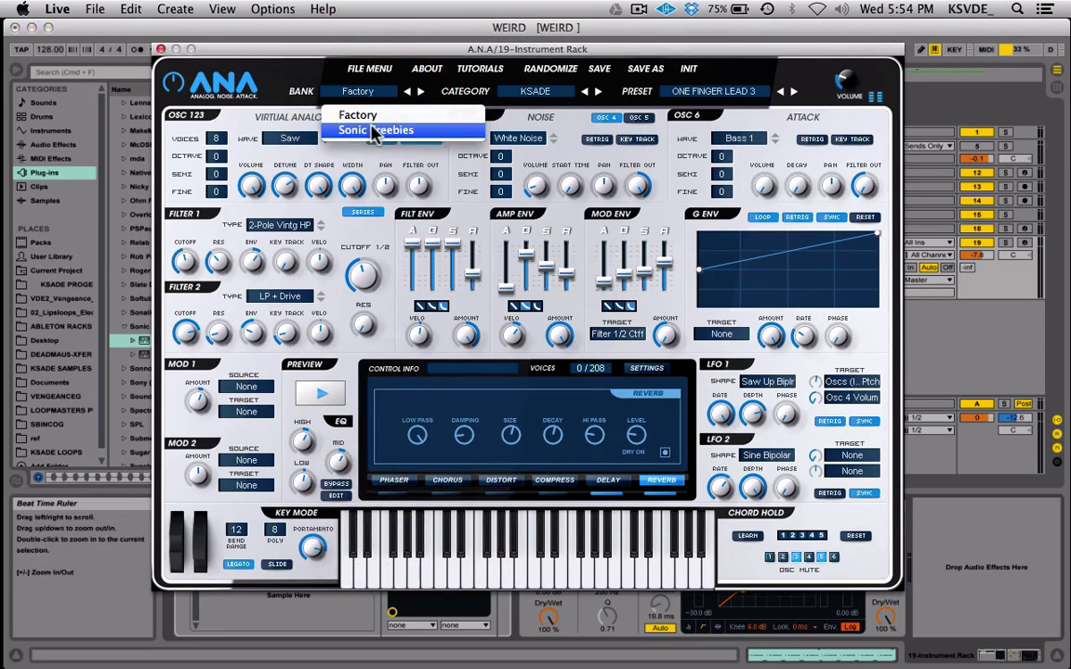
click(394, 172)
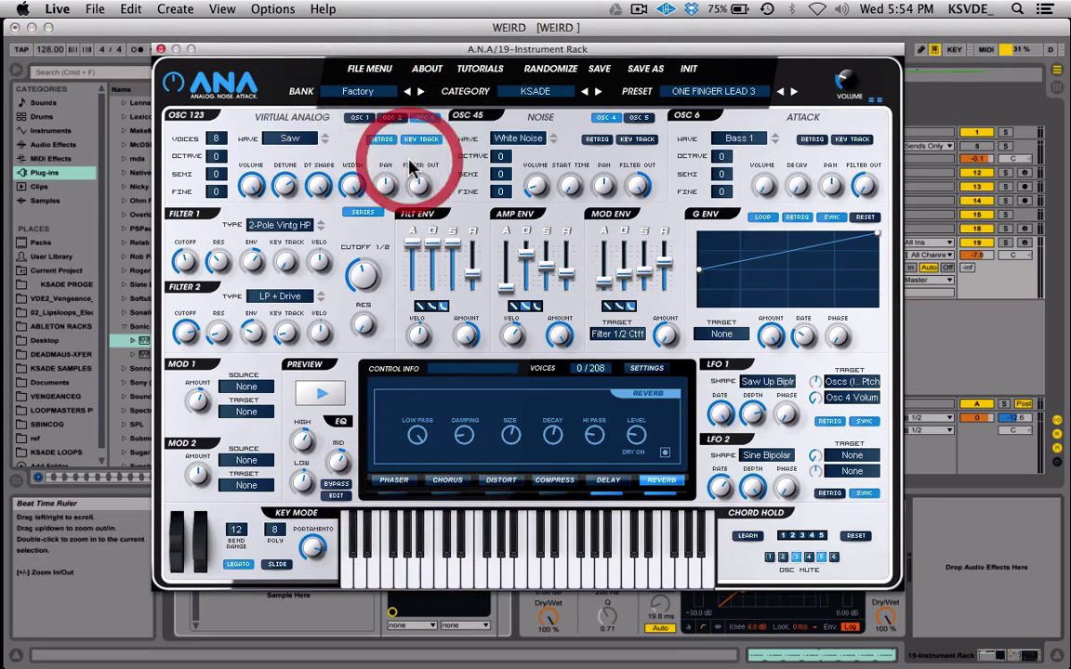
click(160, 49)
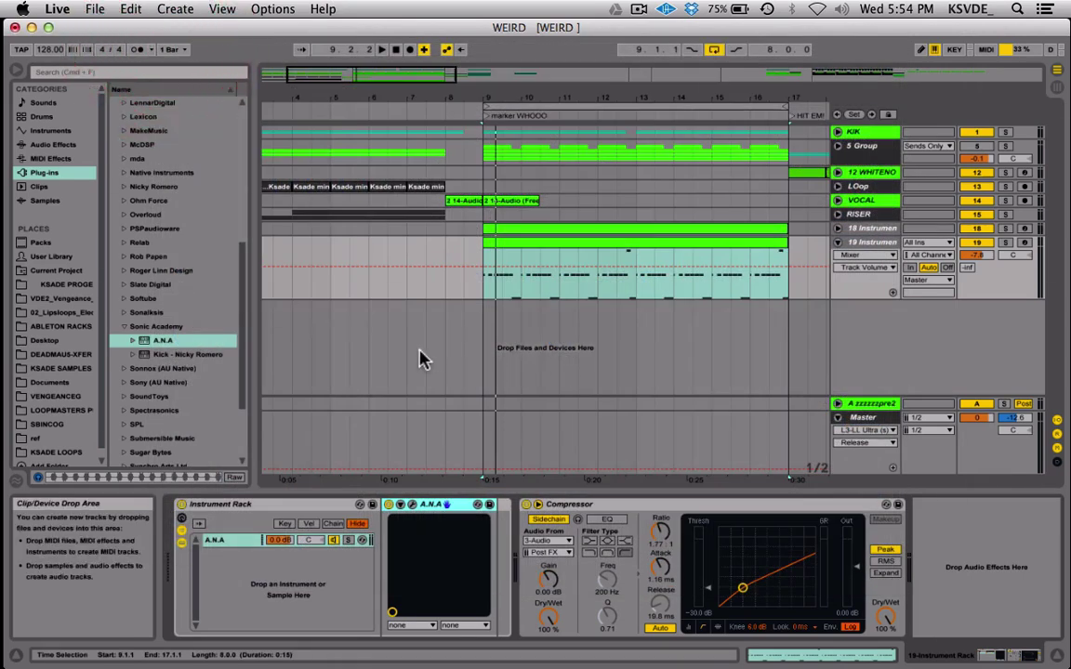
Step: Add a new A.N.A instrument on its own MIDI track below track 19
drag(160, 344, 558, 349)
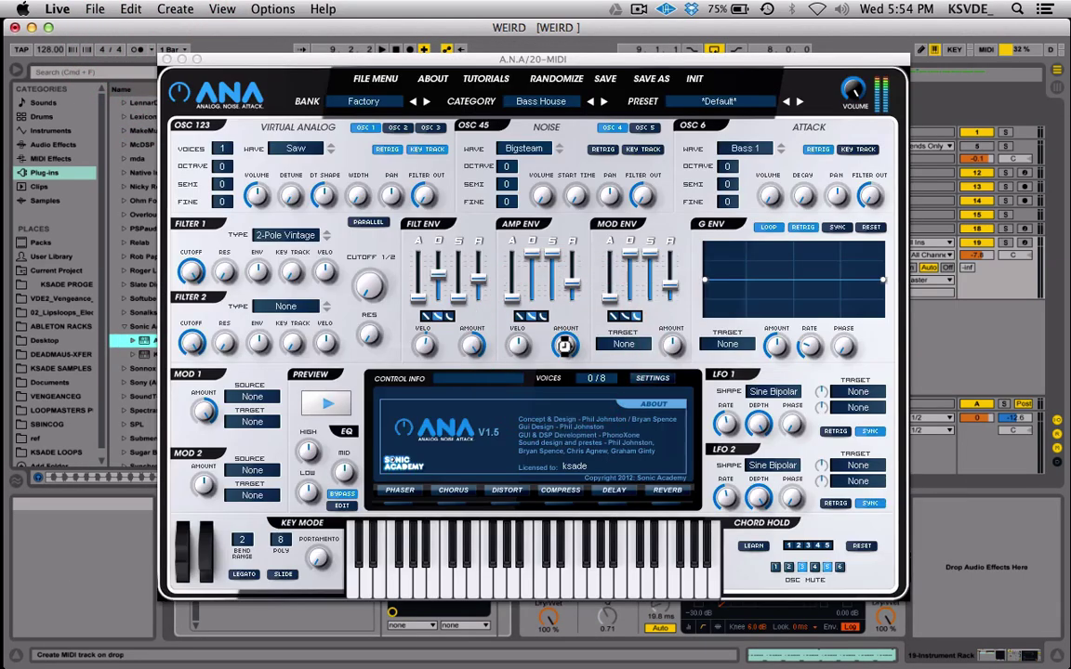
Step: Check the new A.N.A instance's bank list for the KSADE bank, close its window, and delete track 20
click(368, 104)
click(368, 104)
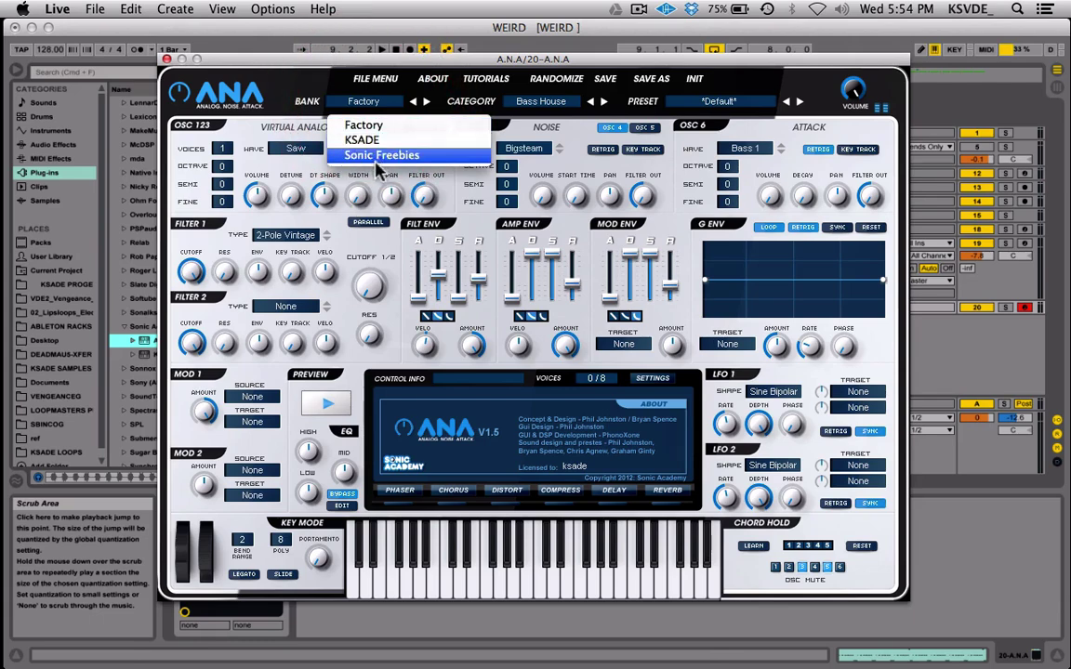
click(166, 59)
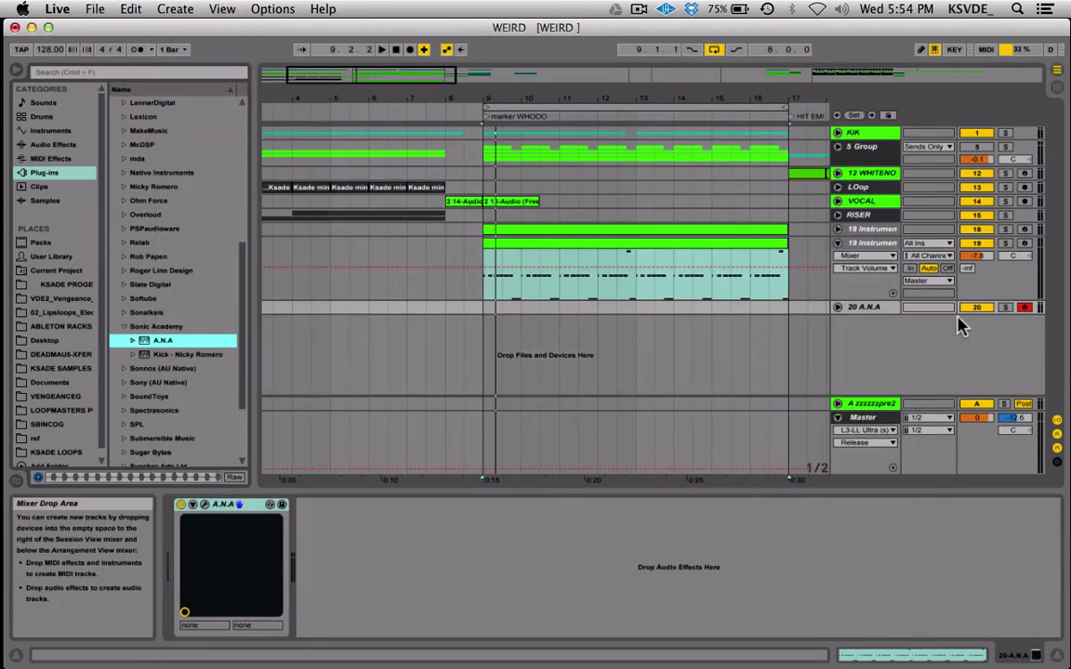
click(887, 309)
key(Delete)
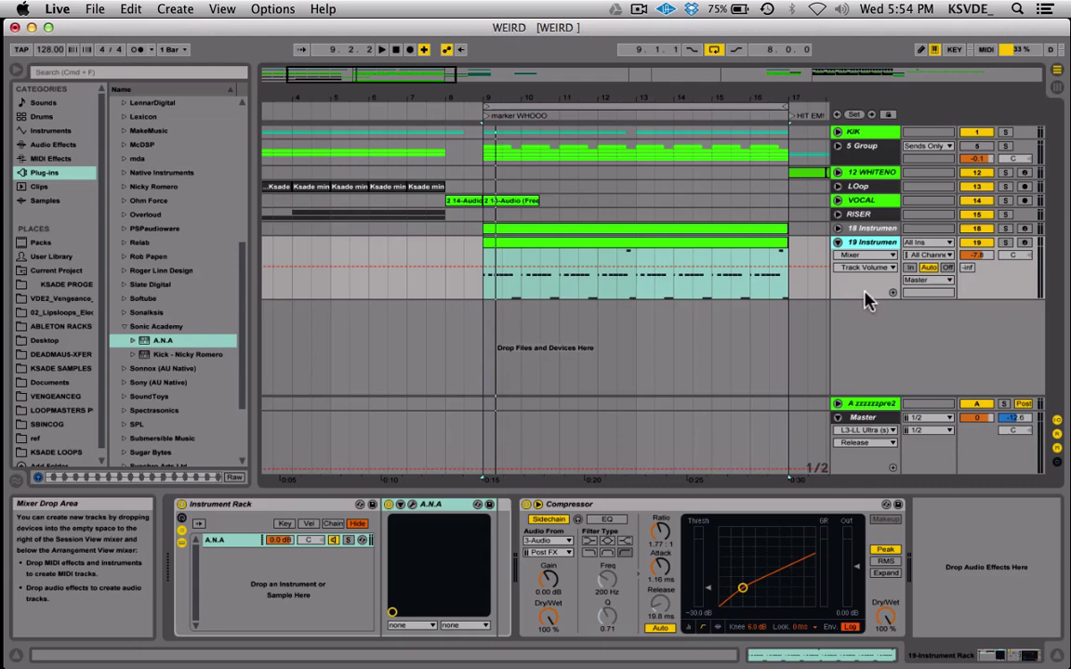
Step: Reopen track 19's A.N.A window and look through its bank list and the presets in the KSADE category
click(412, 504)
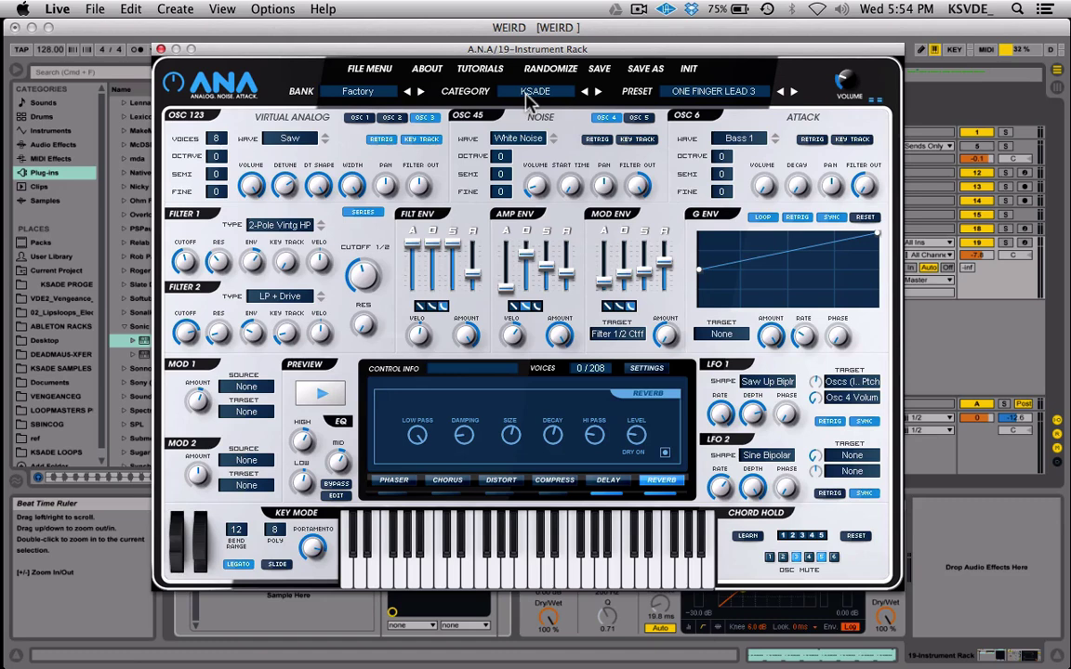
click(362, 92)
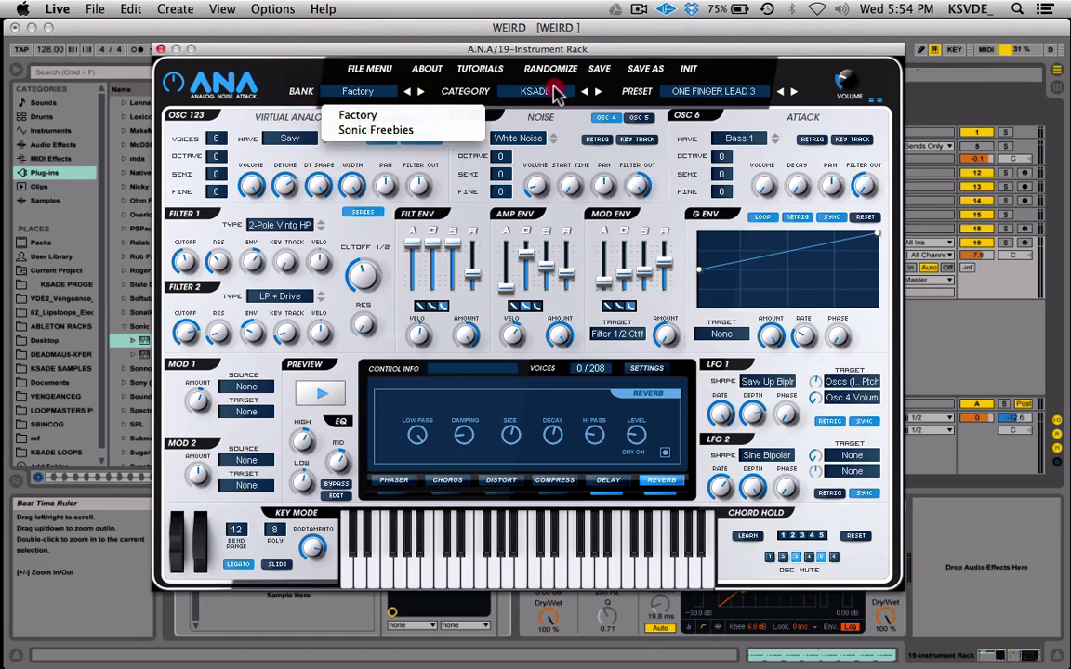
click(502, 81)
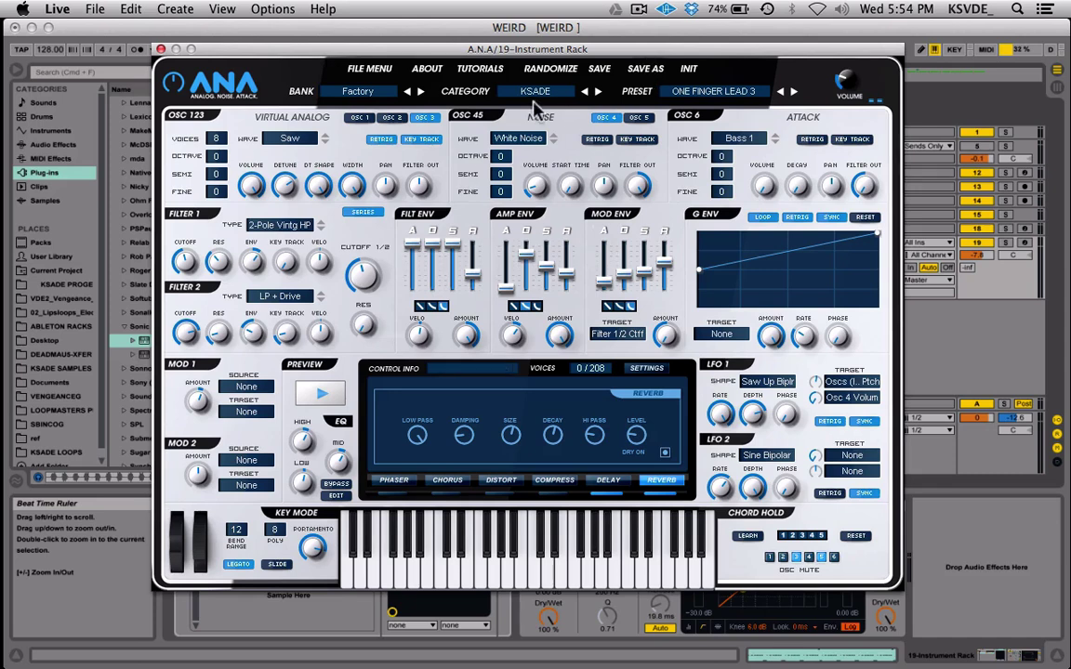
click(725, 93)
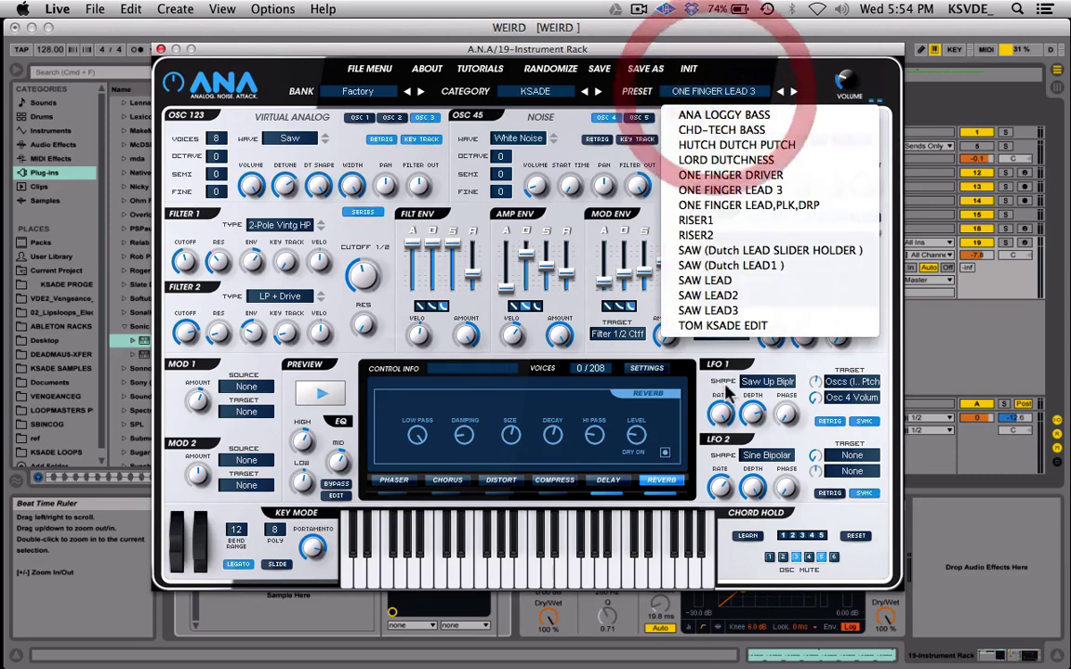
click(585, 137)
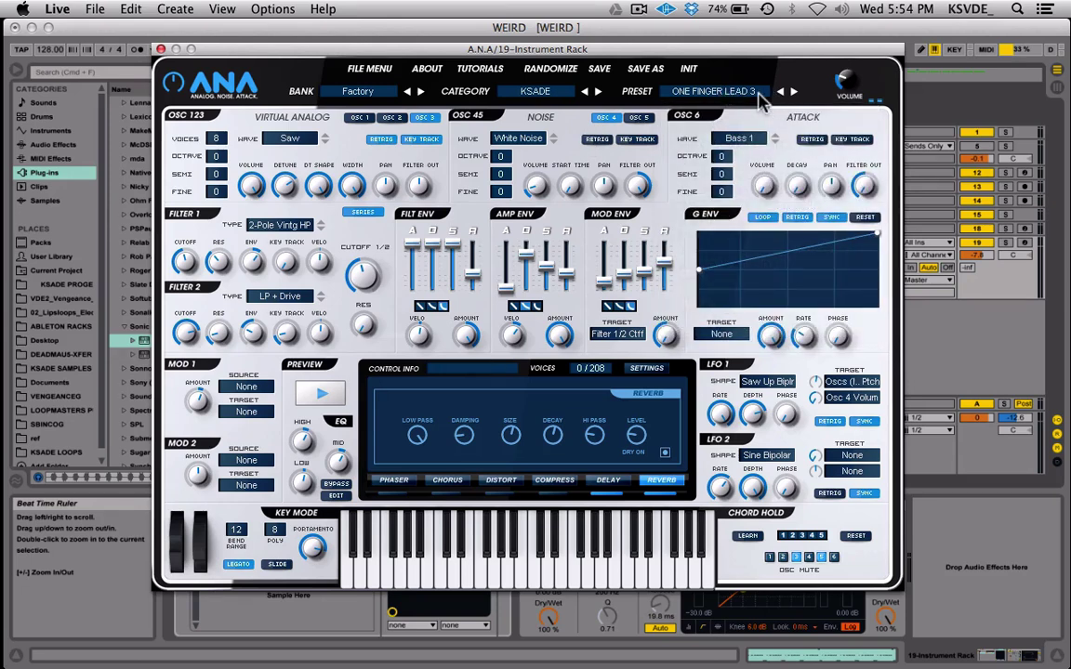
Step: Arm track 19 and audition the KSADE presets backwards from ONE FINGER LEAD 3 through CHD-TECH BASS
click(1025, 242)
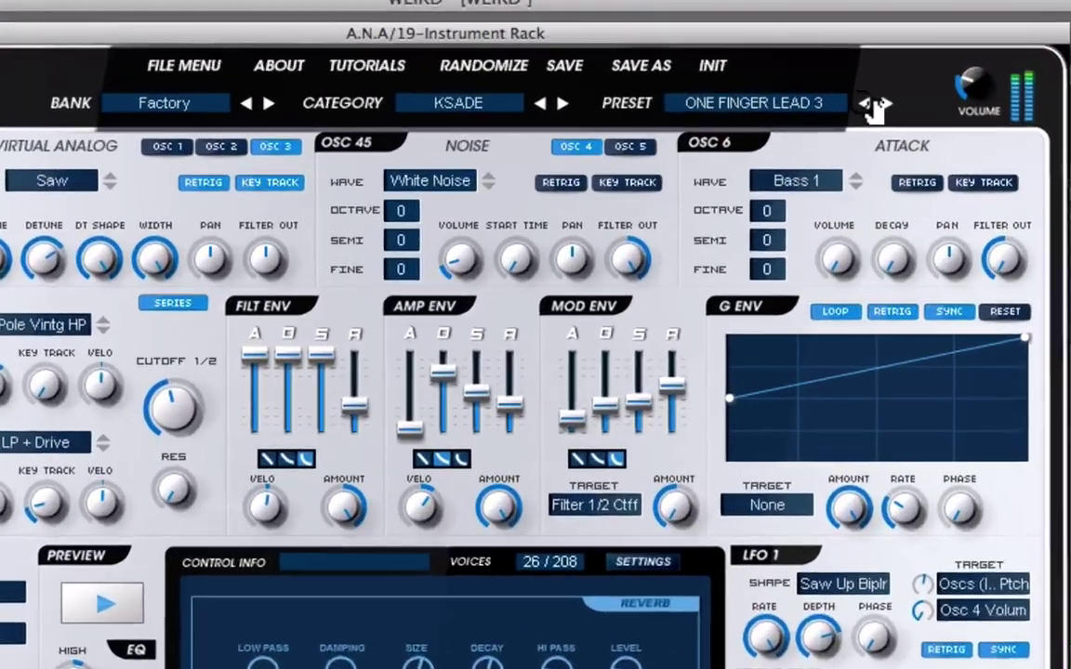
click(792, 91)
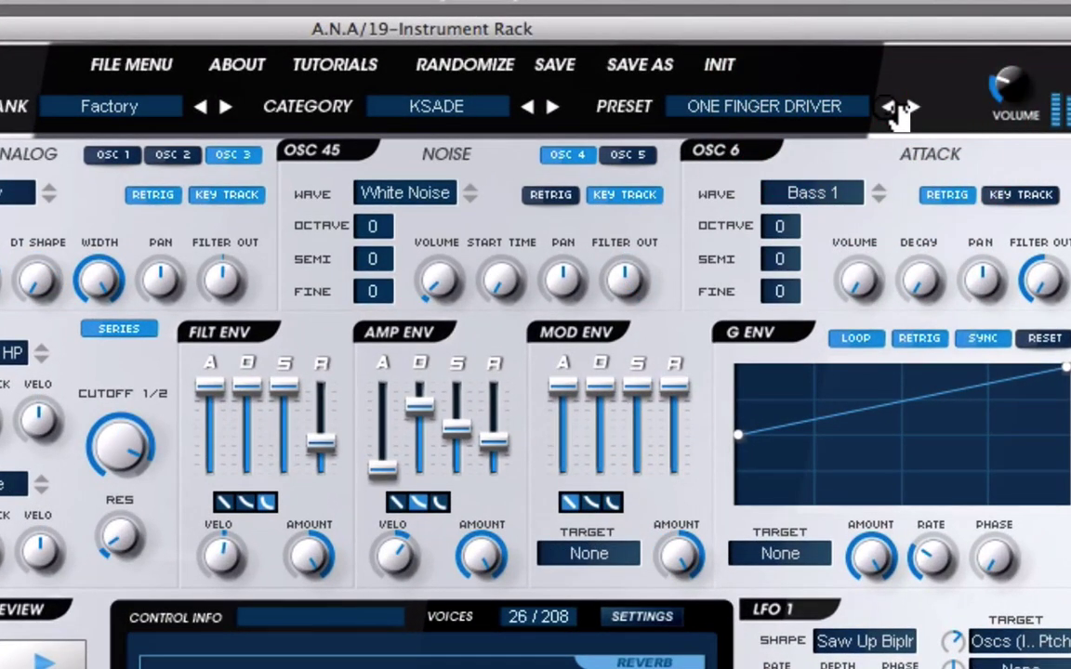
click(896, 107)
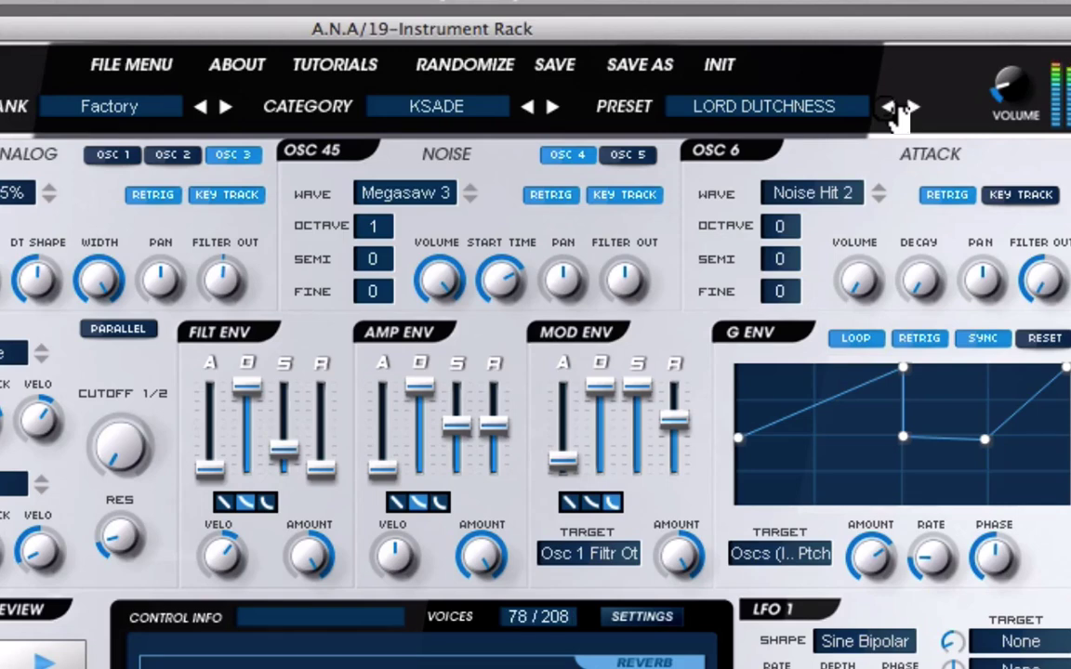
click(897, 107)
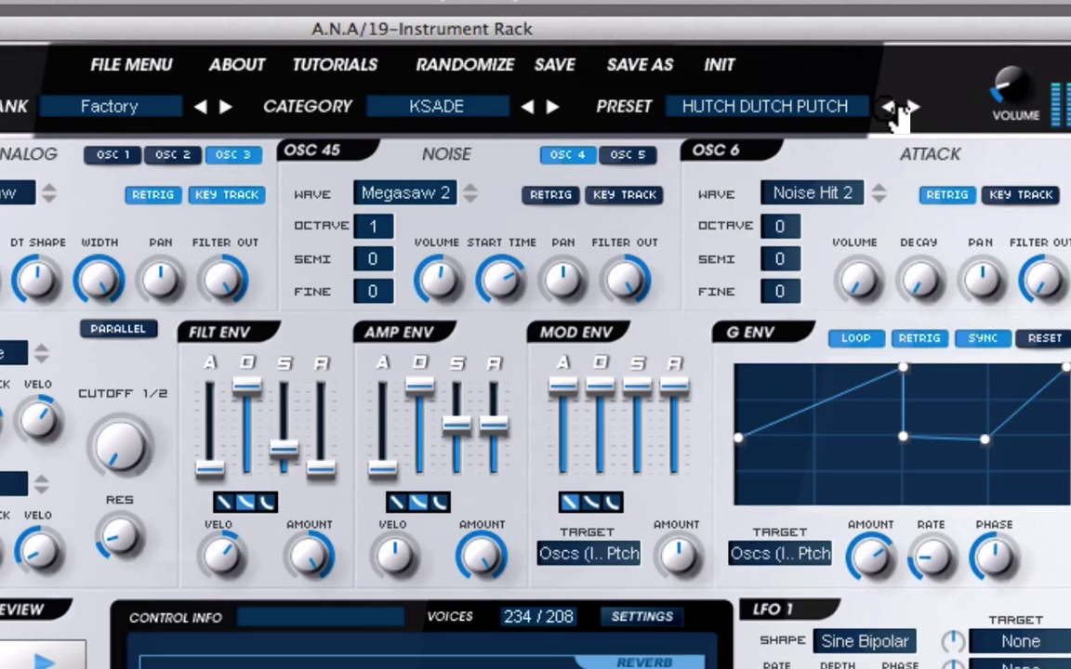
click(888, 107)
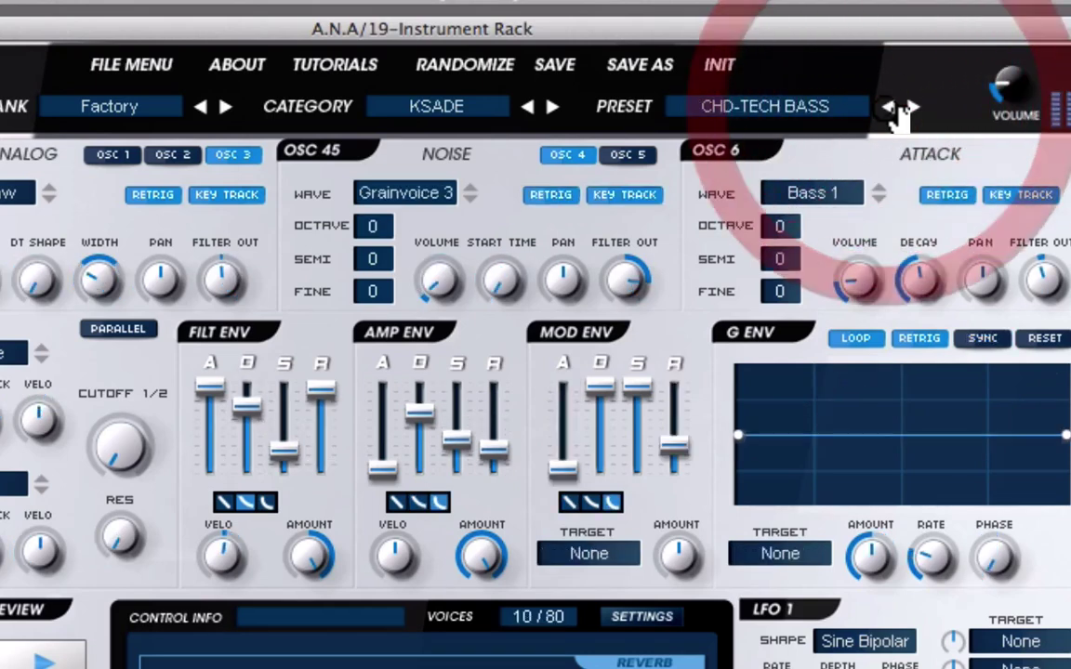
click(888, 107)
click(888, 106)
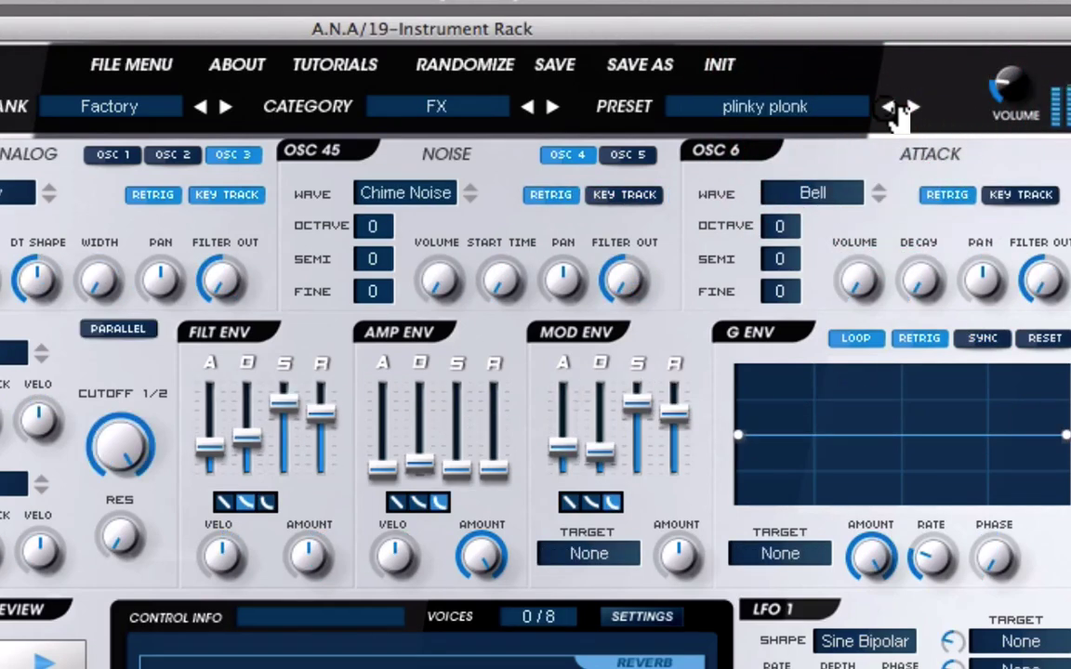
Step: Return the Factory bank to the KSADE category and load the ONE FINGER LEAD,PLK,DRP preset
click(850, 107)
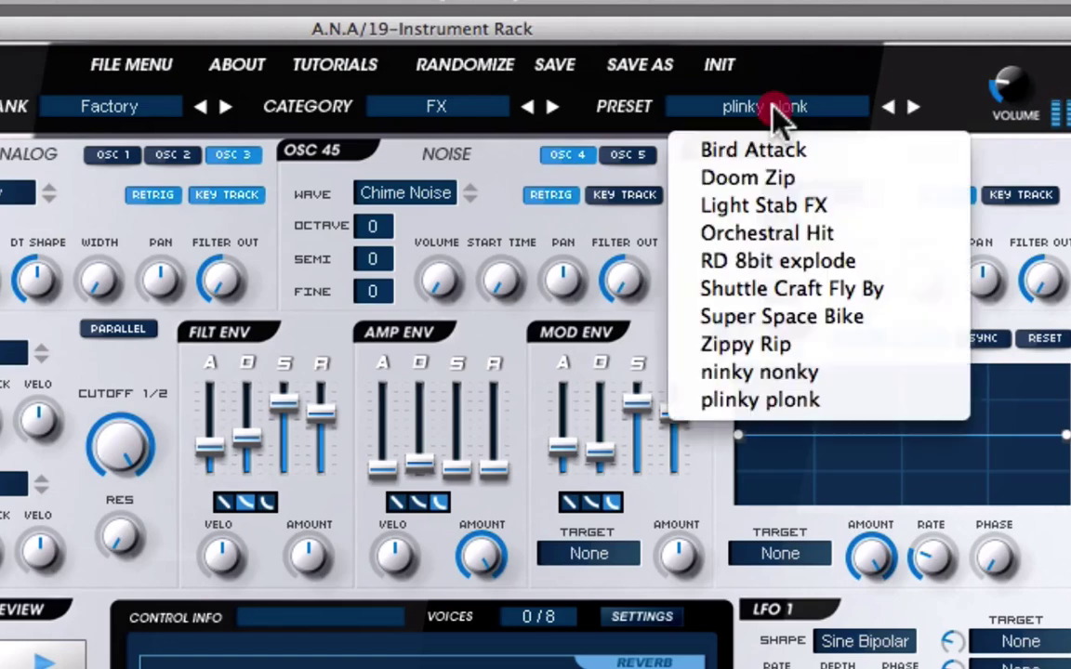
click(444, 109)
click(476, 396)
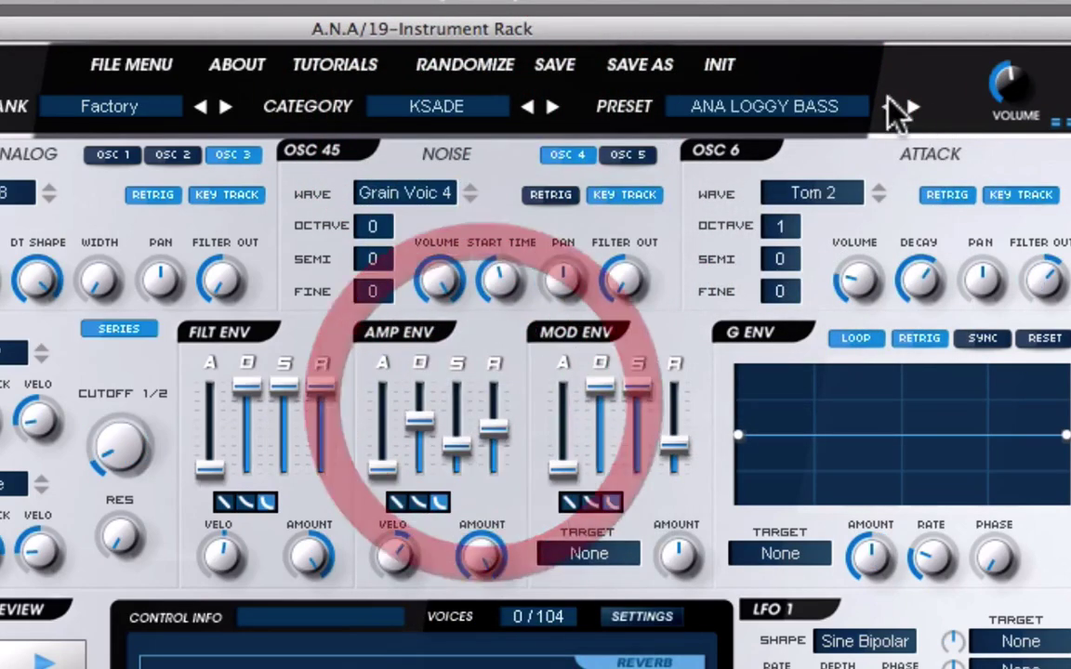
click(788, 108)
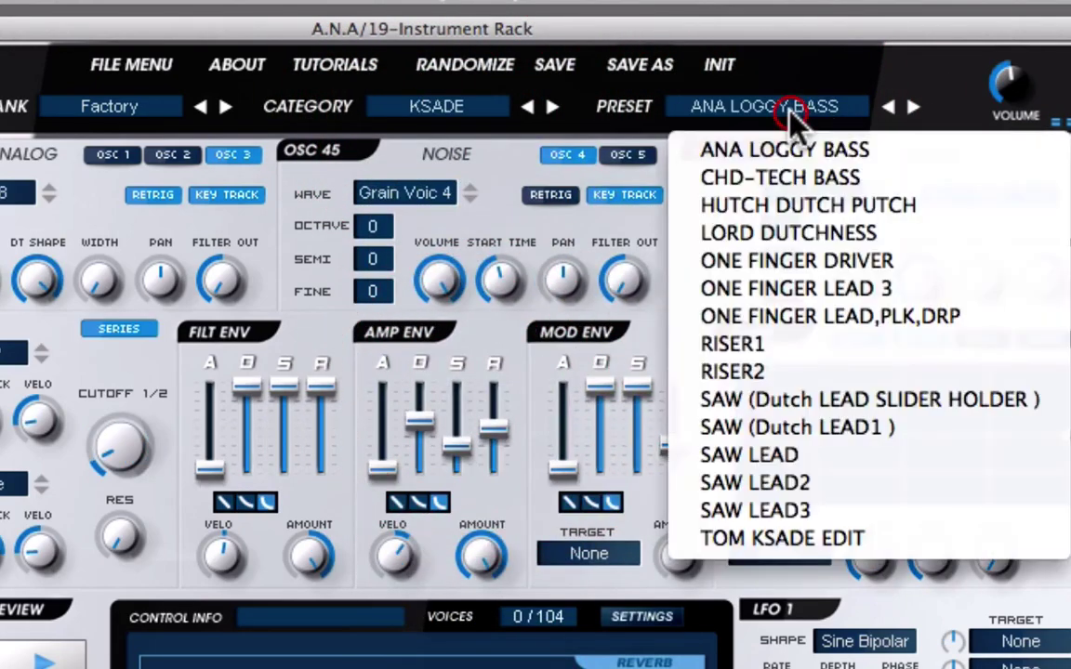
click(816, 320)
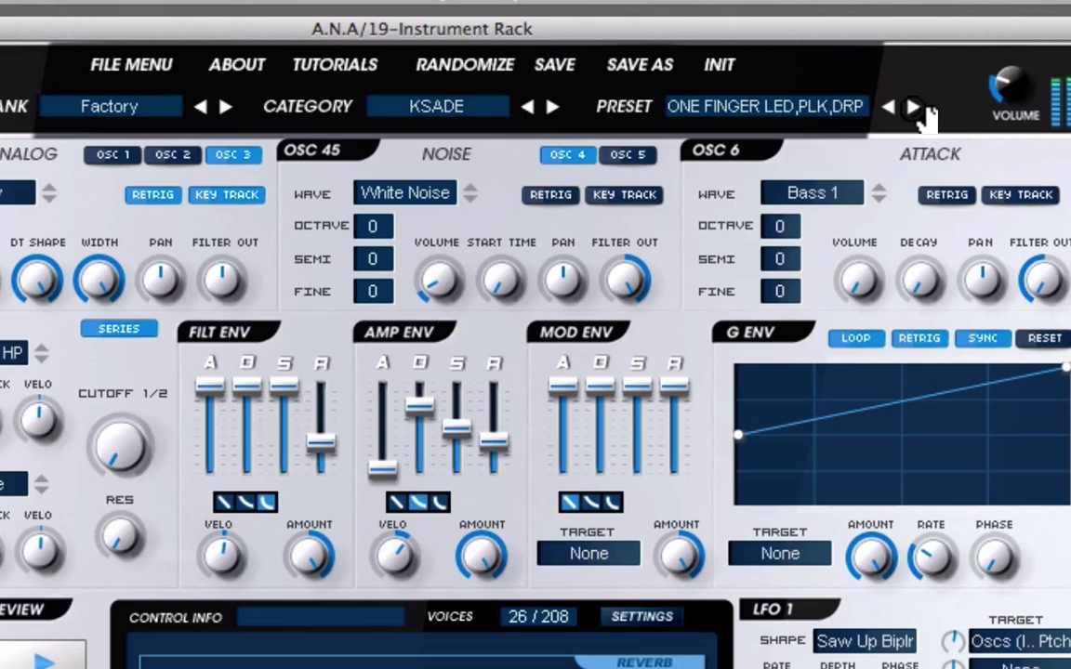
Step: Audition the following KSADE presets one after another, from RISER1 through TOM KSADE EDIT
click(920, 107)
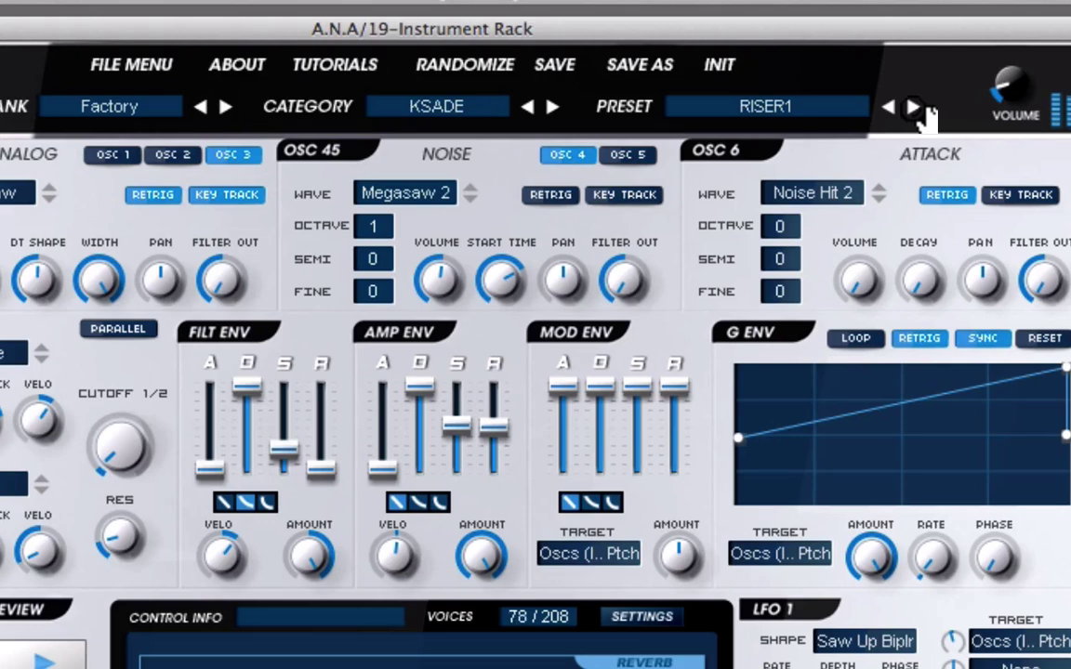
click(914, 107)
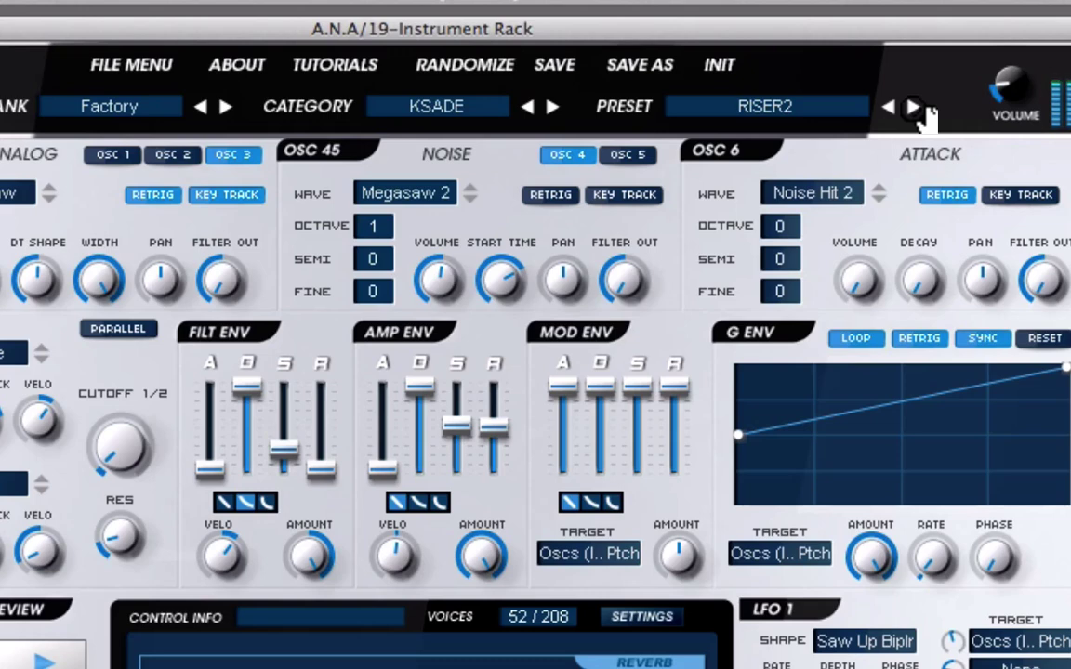
click(923, 107)
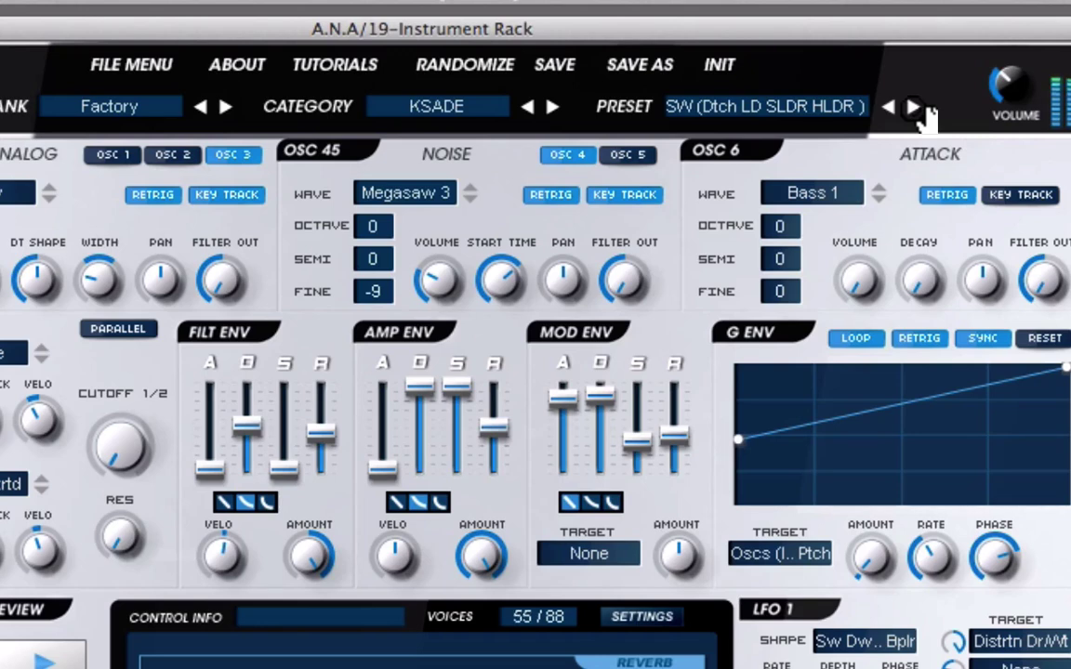
click(914, 107)
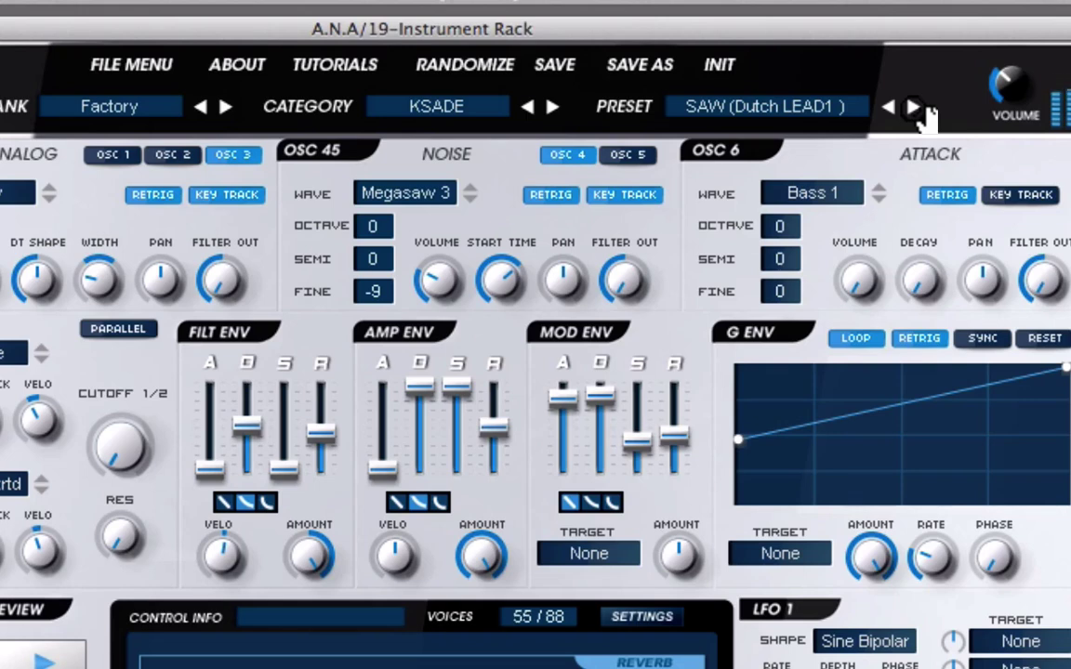
click(916, 107)
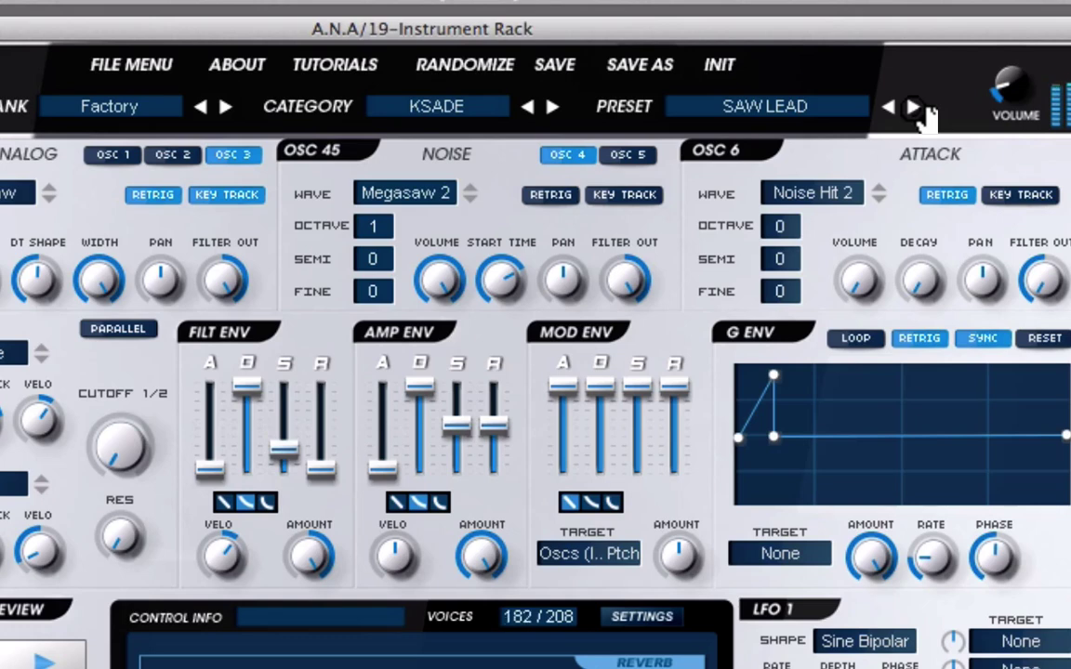
click(920, 108)
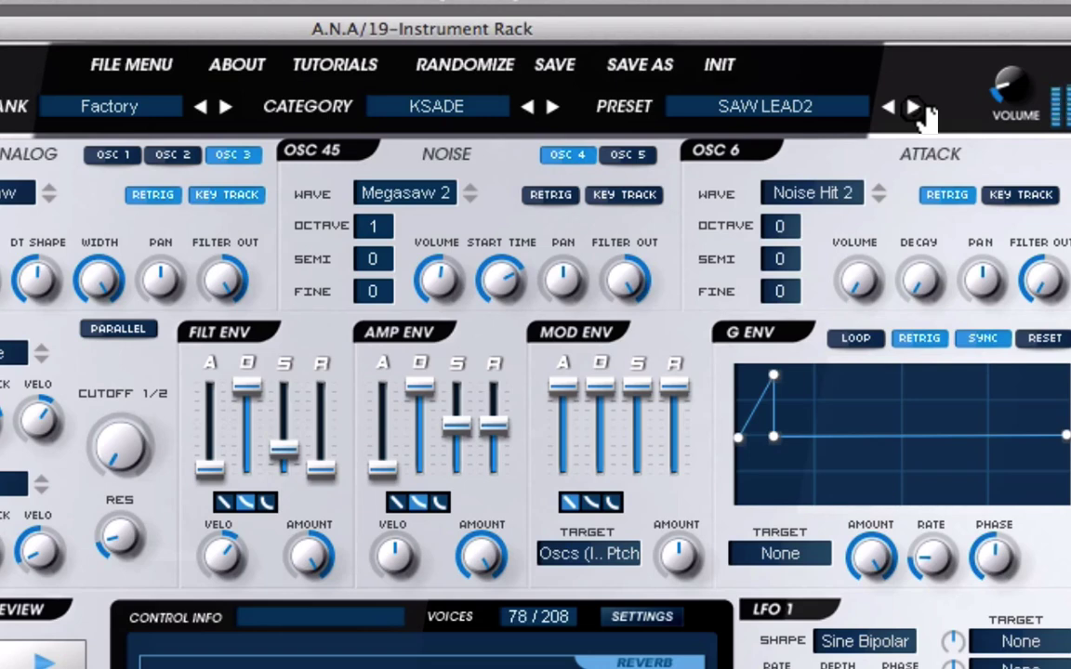
click(913, 108)
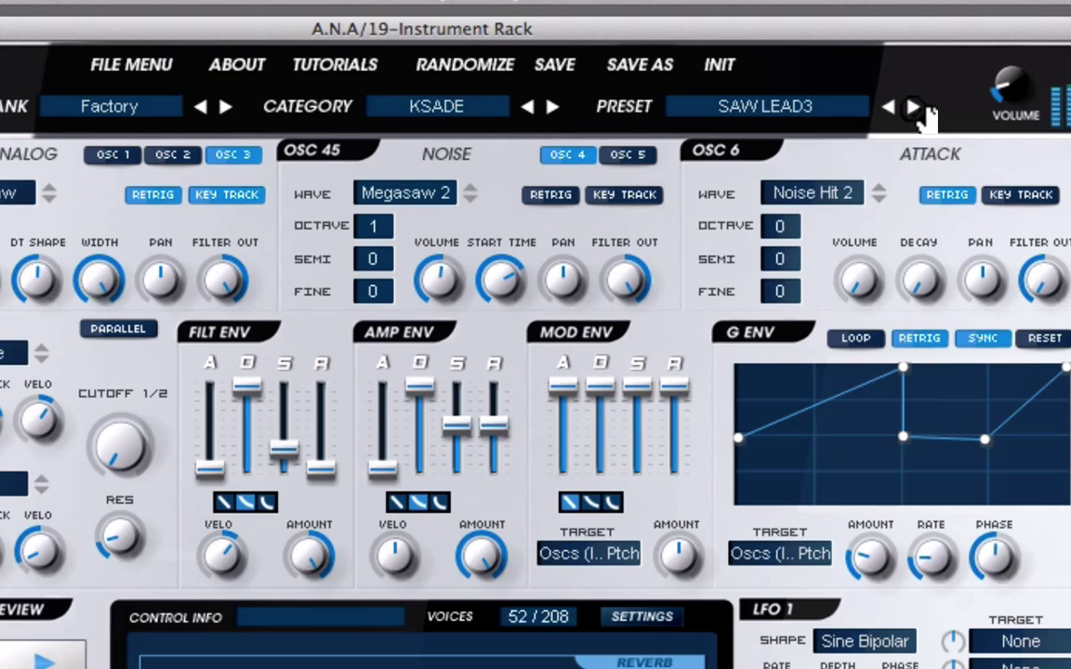
click(913, 106)
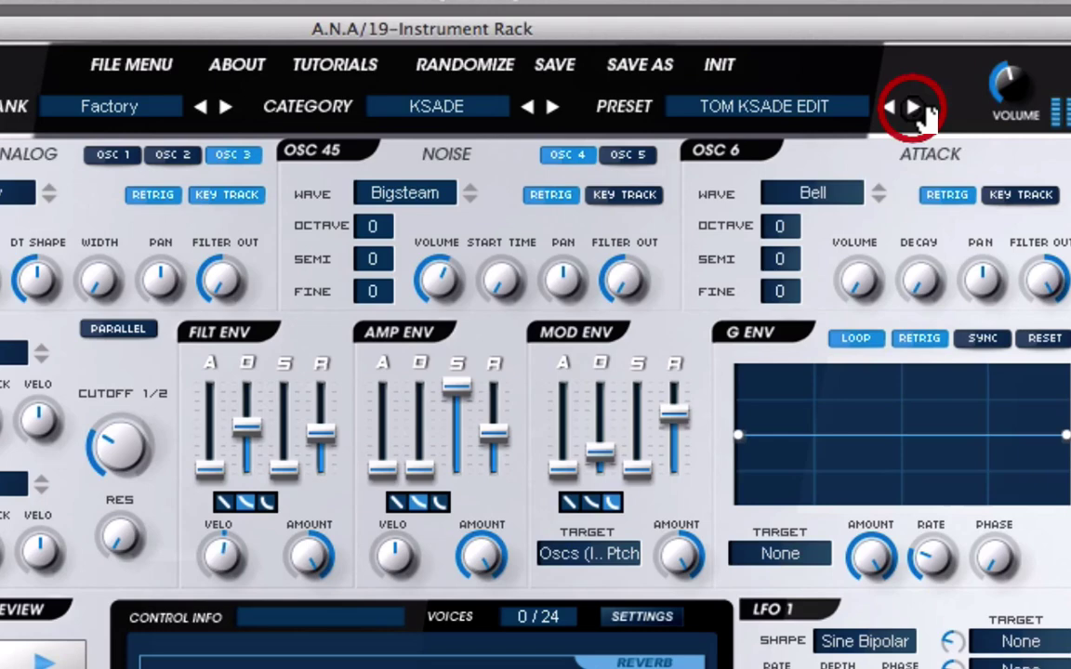
Step: Load the ONE FINGER LEAD 3 preset and show the settings of oscillator 1
click(786, 108)
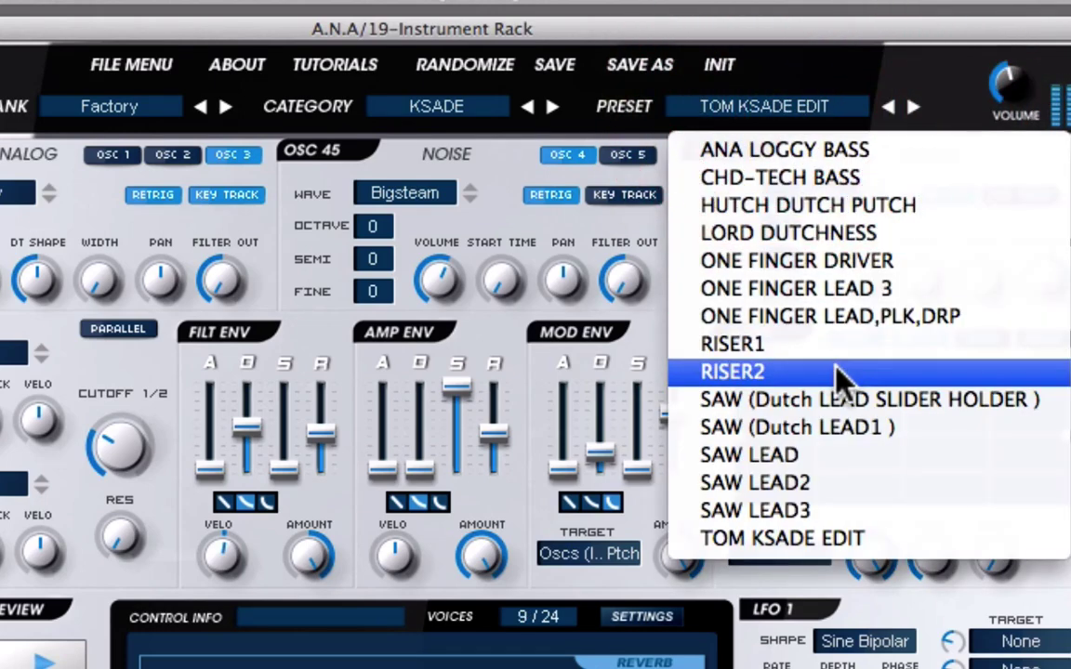
click(864, 289)
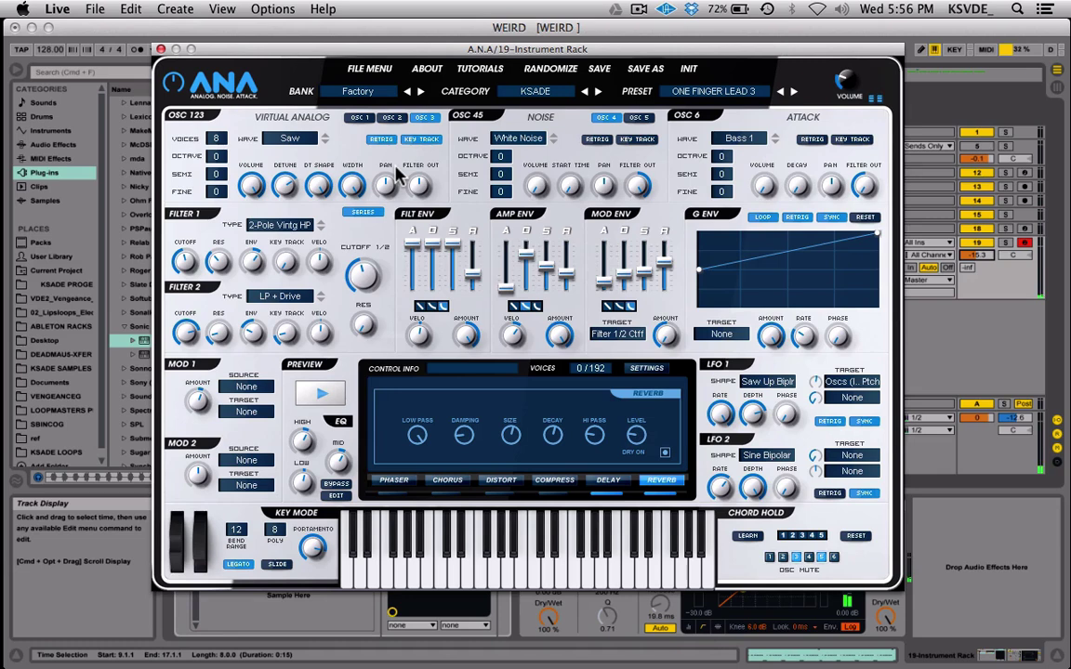
click(360, 118)
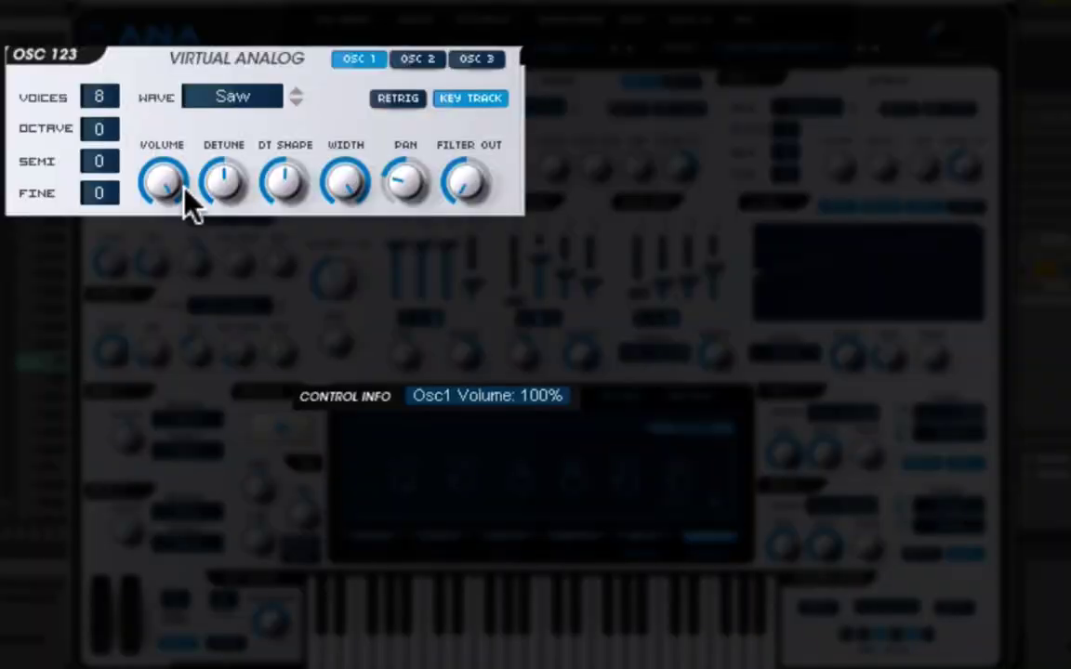
Step: Examine oscillator 1's detune, DT shape, width, pan, filter output and retrigger settings, testing the filter output control
mouse_move(230, 185)
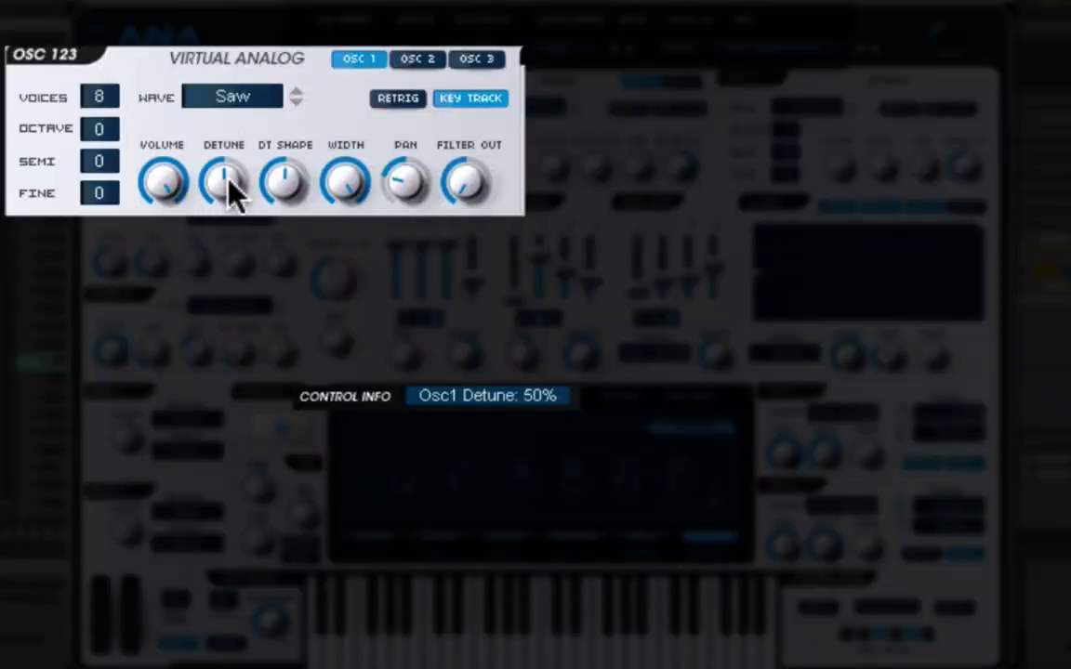
mouse_move(287, 179)
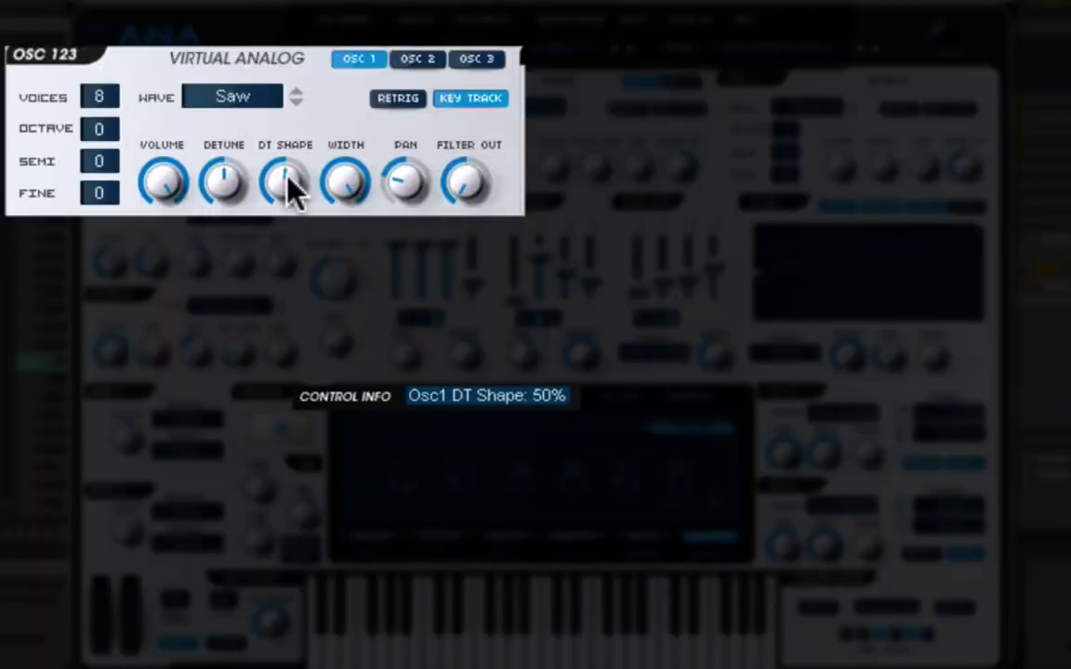
mouse_move(359, 180)
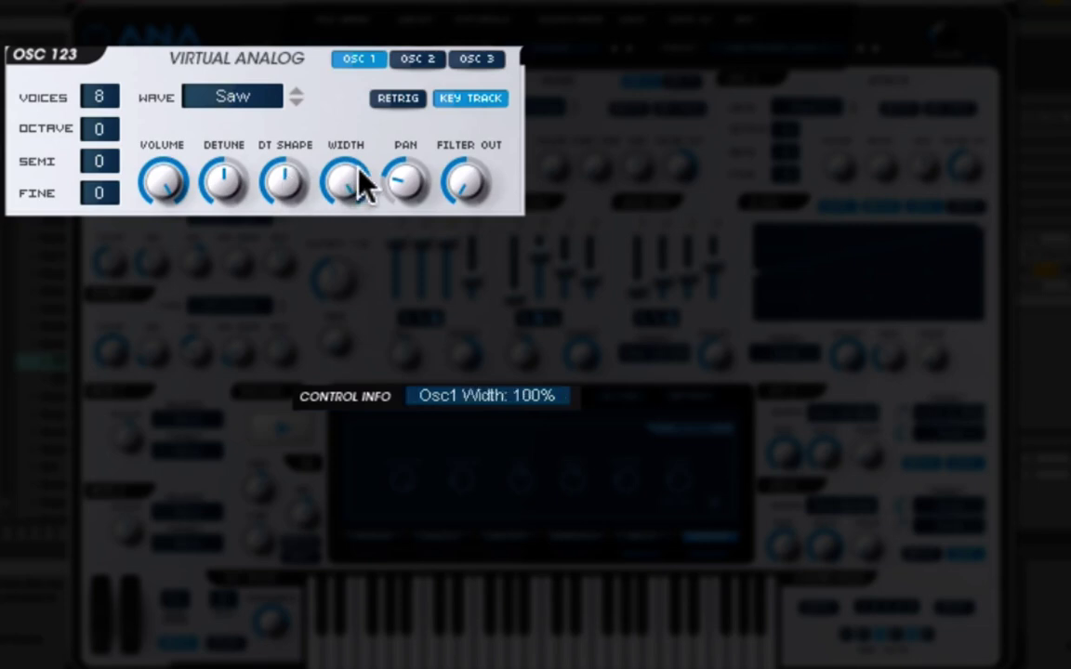
mouse_move(405, 180)
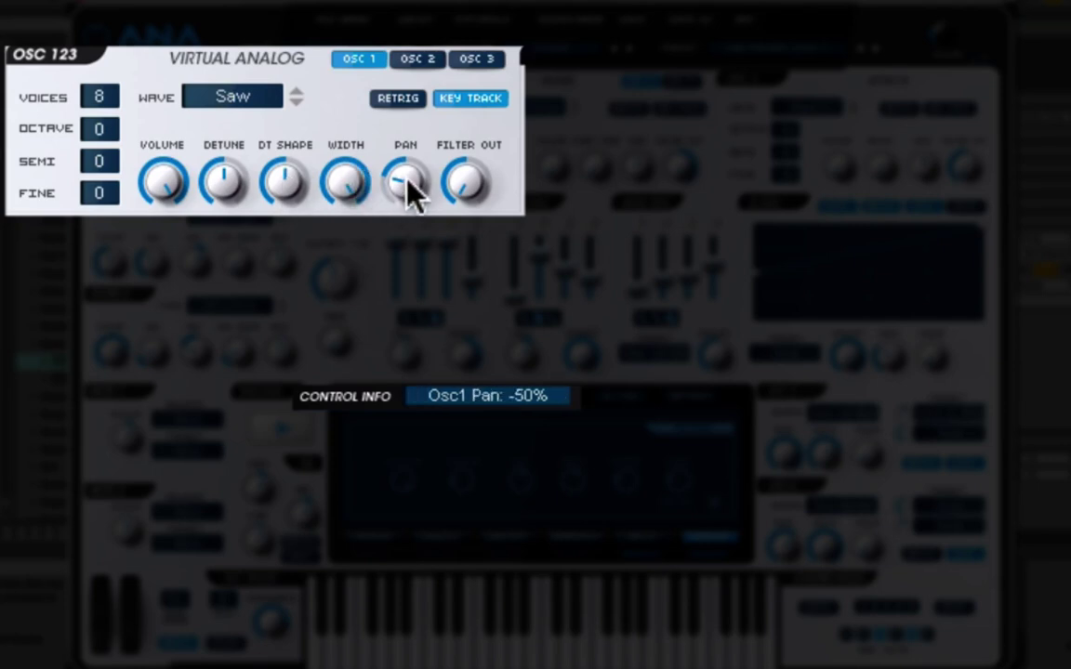
mouse_move(455, 175)
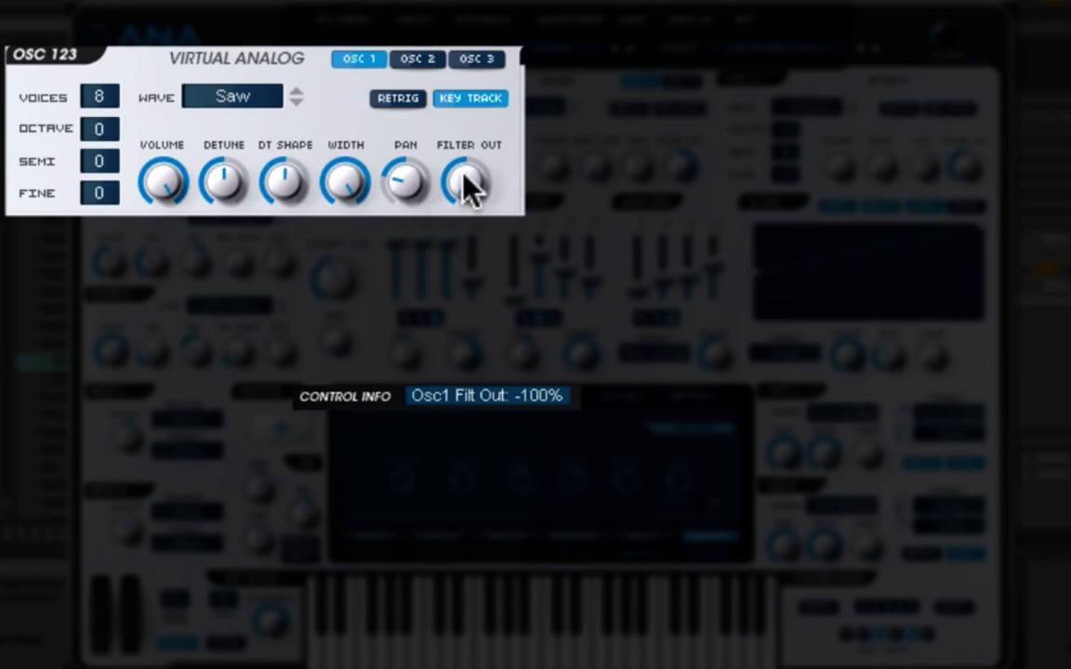
drag(463, 174, 386, 516)
drag(473, 179, 368, 232)
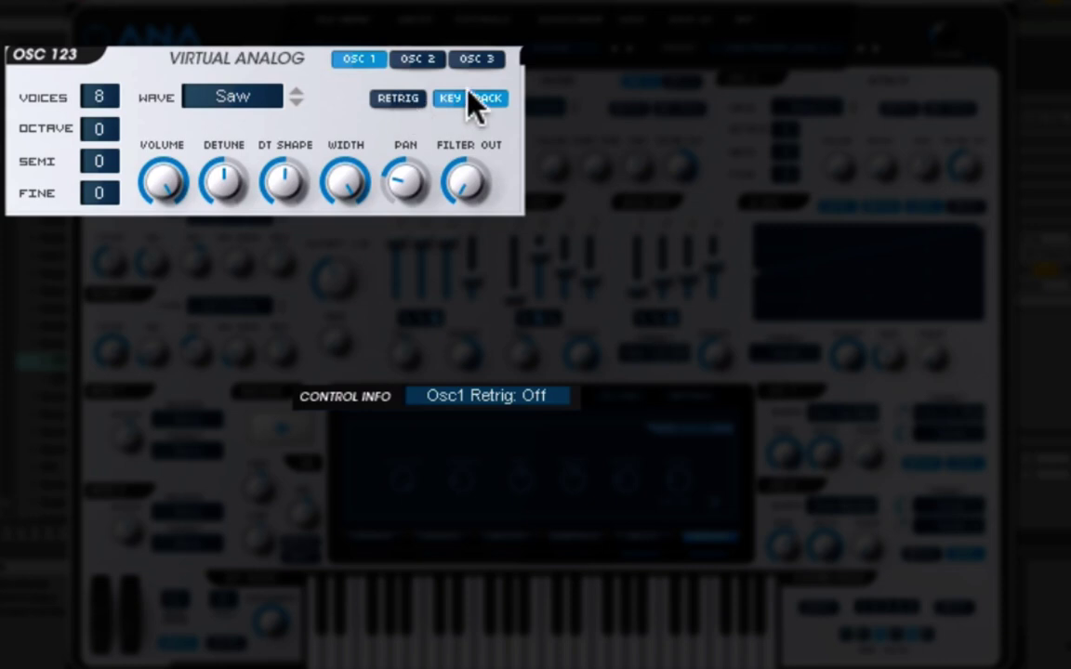
Step: Show the settings of oscillator 2, followed by those of oscillator 3
click(409, 57)
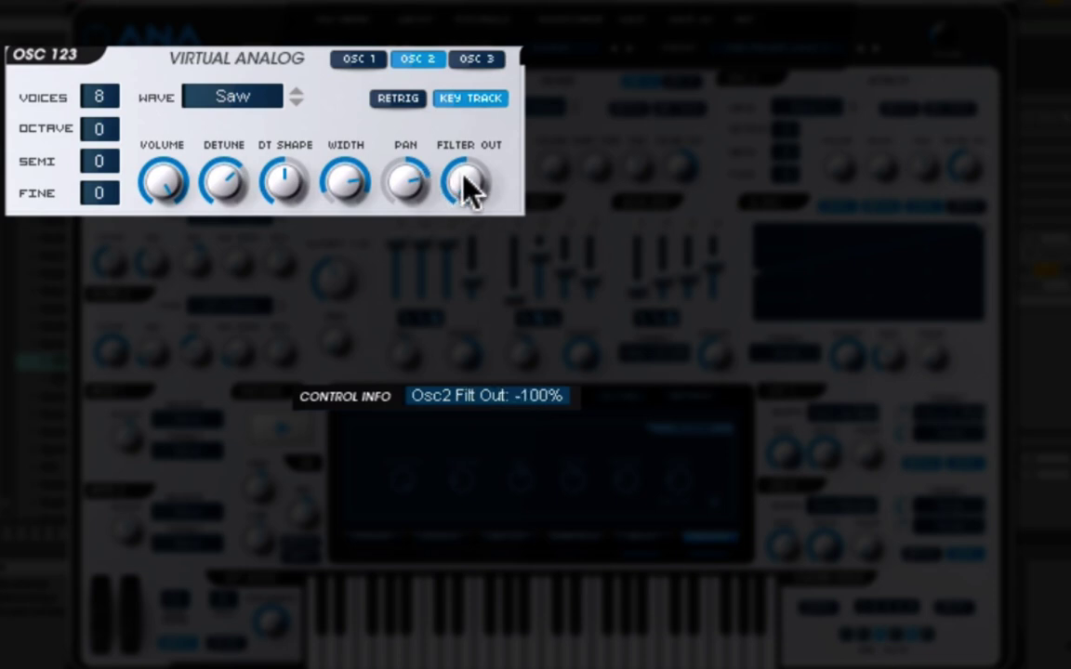
click(472, 58)
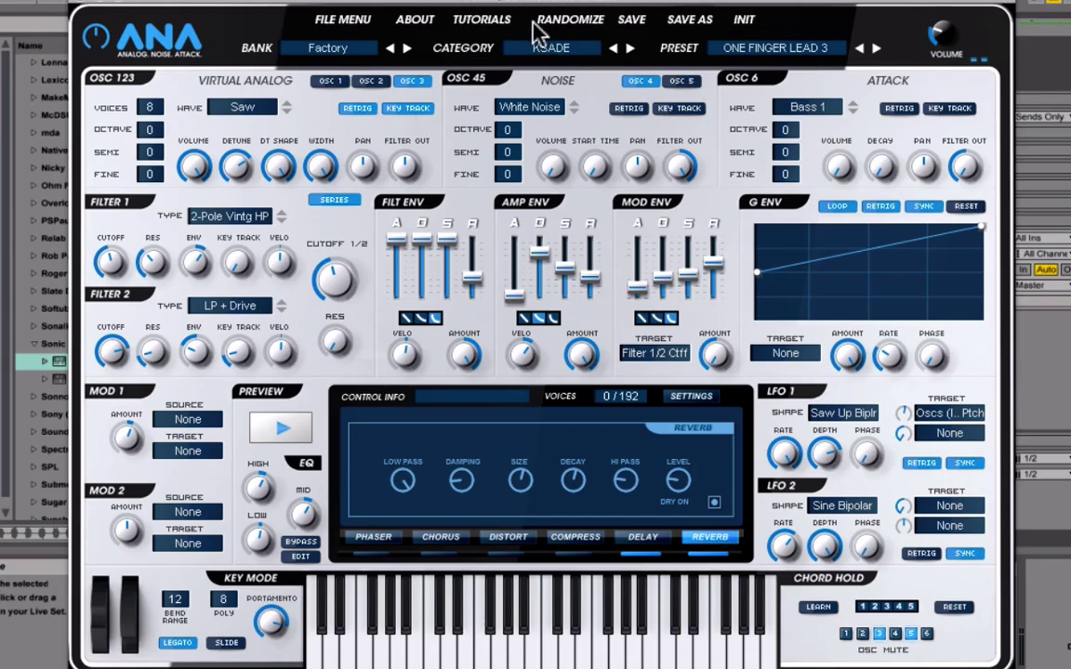
Step: Move the A.N.A window clear of the track list, solo the lower Sylenth track and open its Sylenth1 instrument
drag(530, 3, 392, 99)
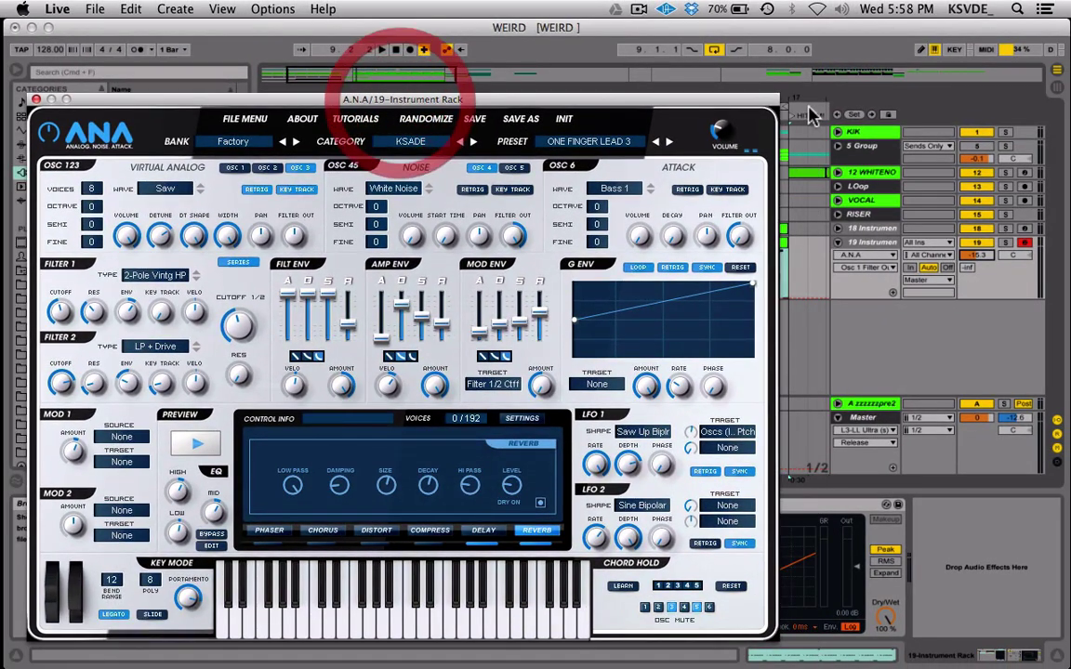
click(837, 146)
scroll(926, 279, up, 4)
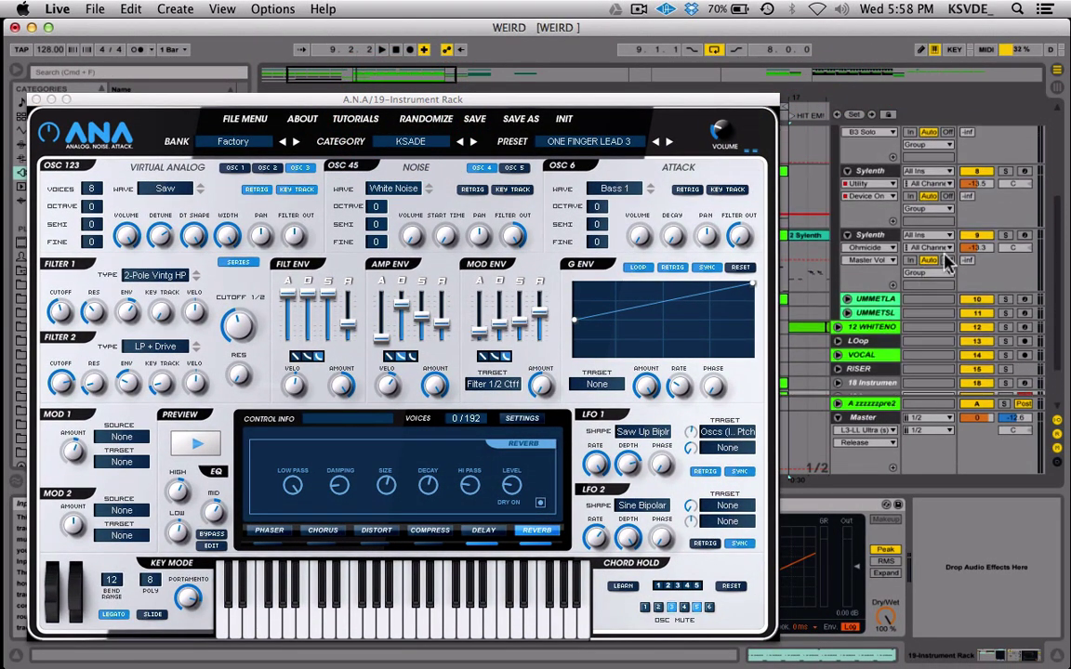
click(1005, 236)
click(872, 238)
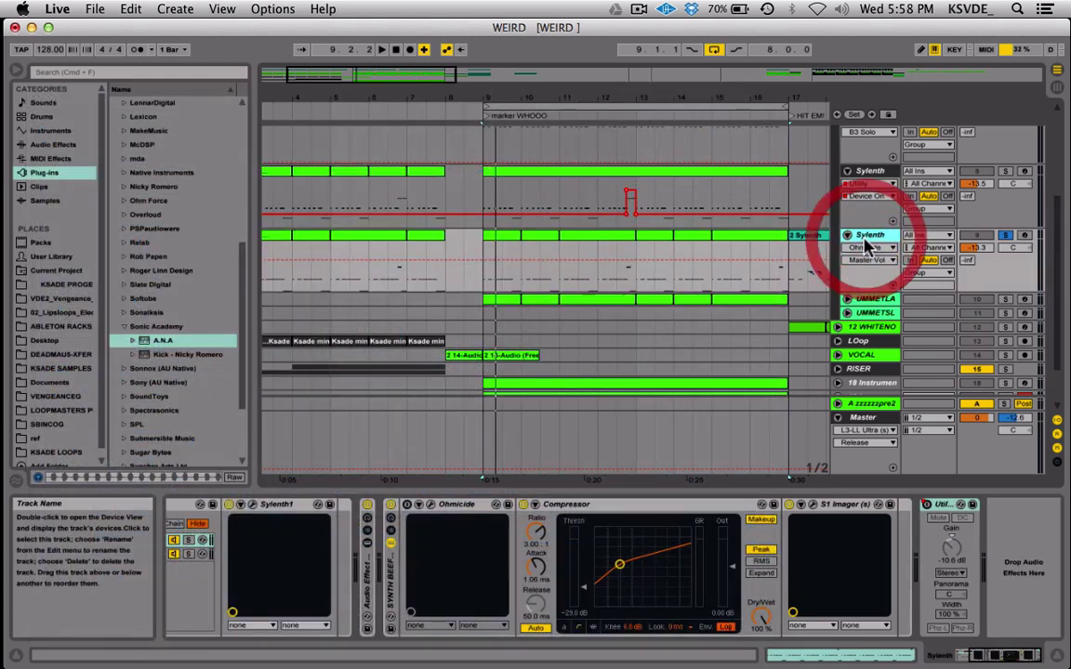
scroll(310, 552, left, 4)
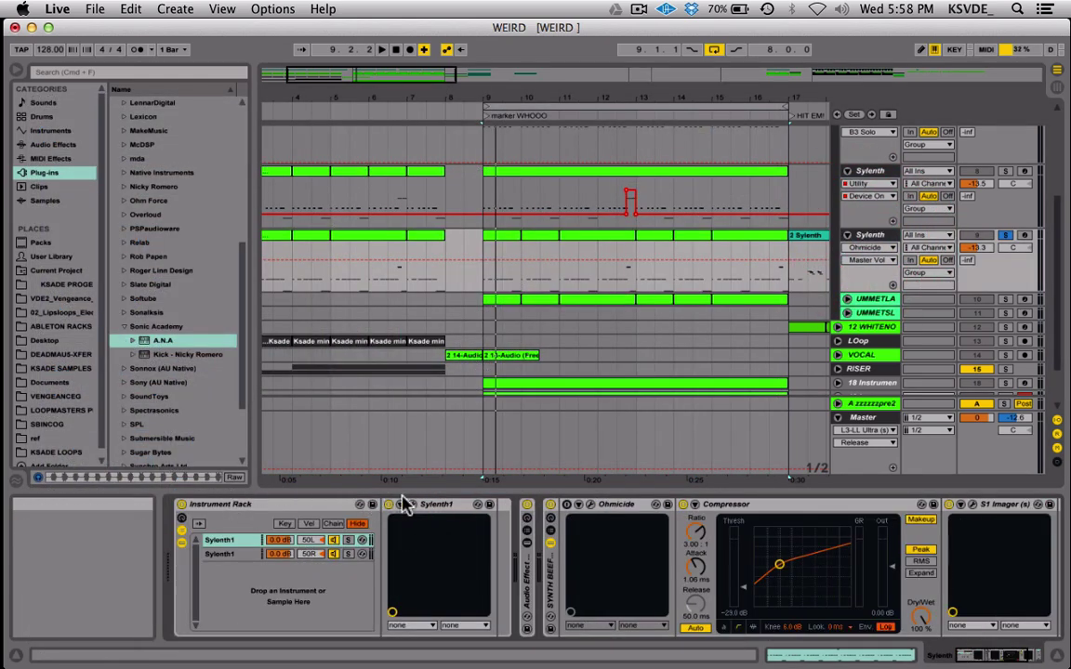
scroll(549, 559, right, 4)
scroll(516, 546, left, 1)
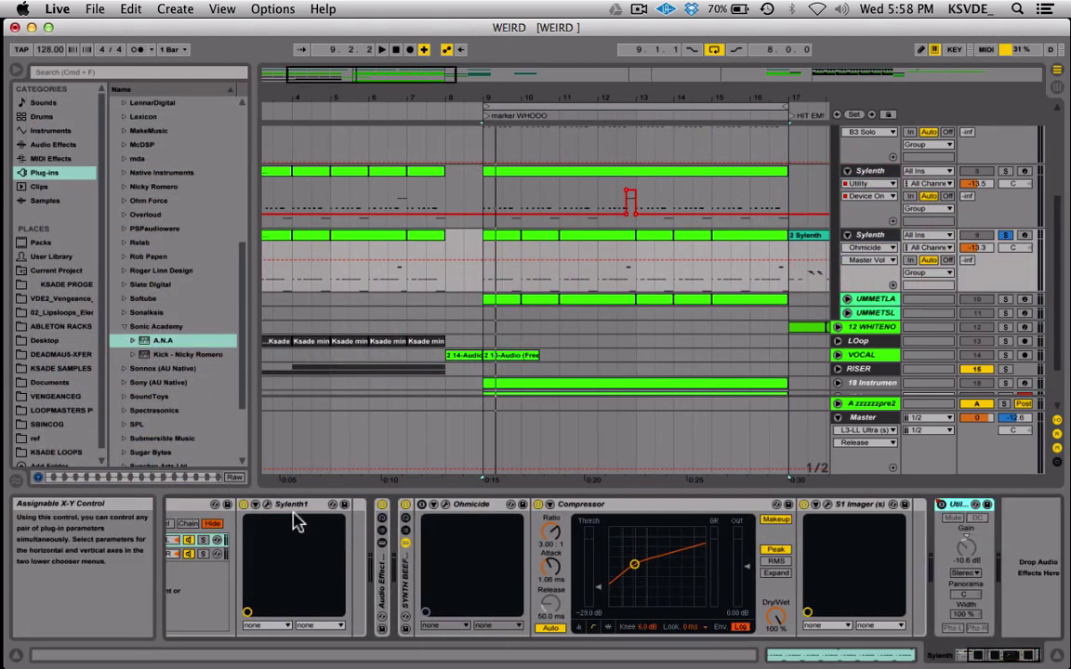
click(266, 505)
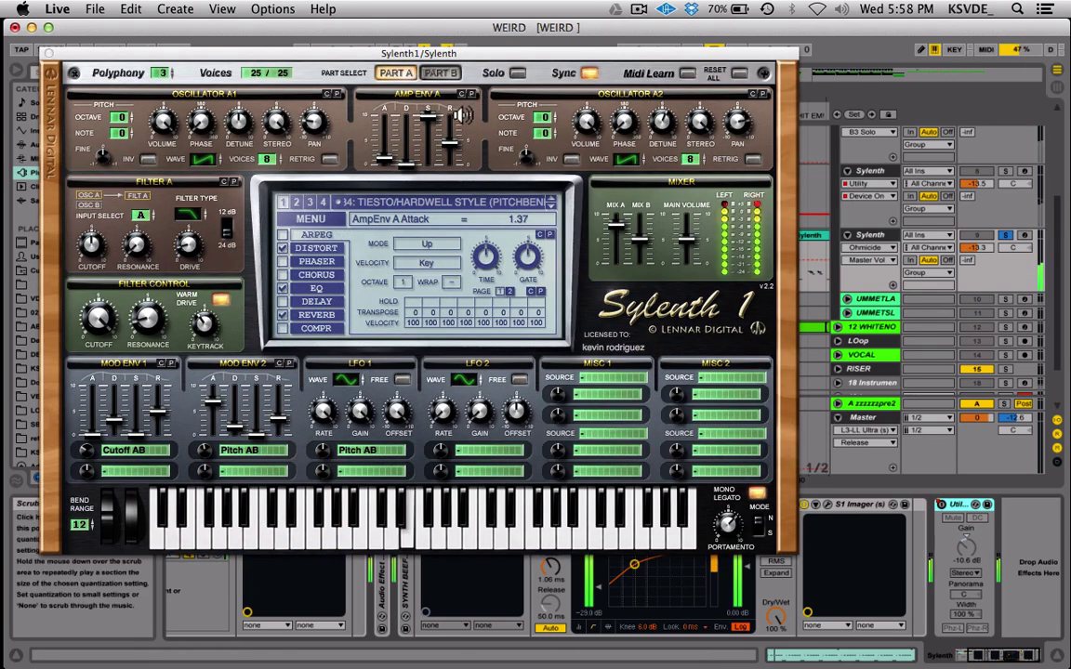
Step: Play the Sylenth1 lead, examine its Part A and Part B oscillators, and close the instrument window
scroll(992, 221, up, 5)
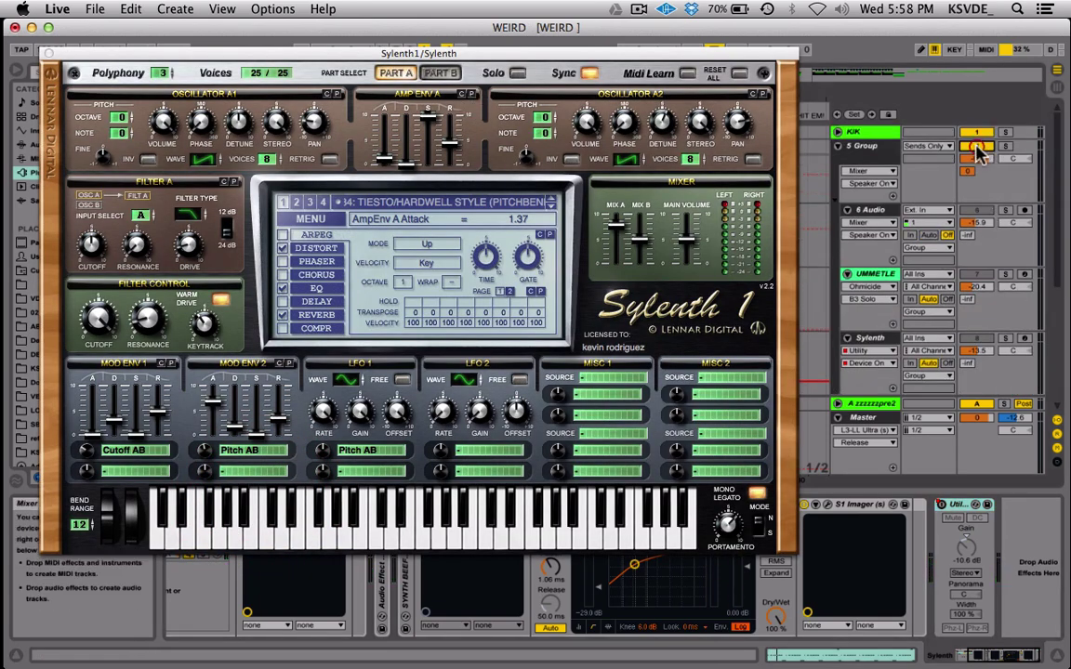
scroll(985, 186, down, 5)
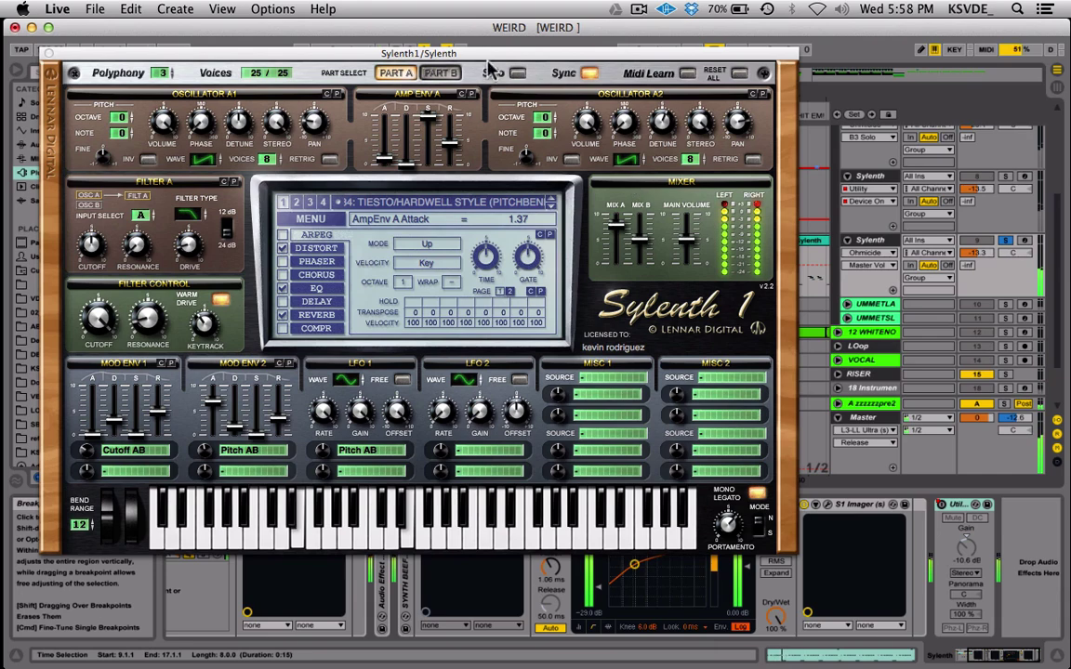
drag(485, 47, 606, 73)
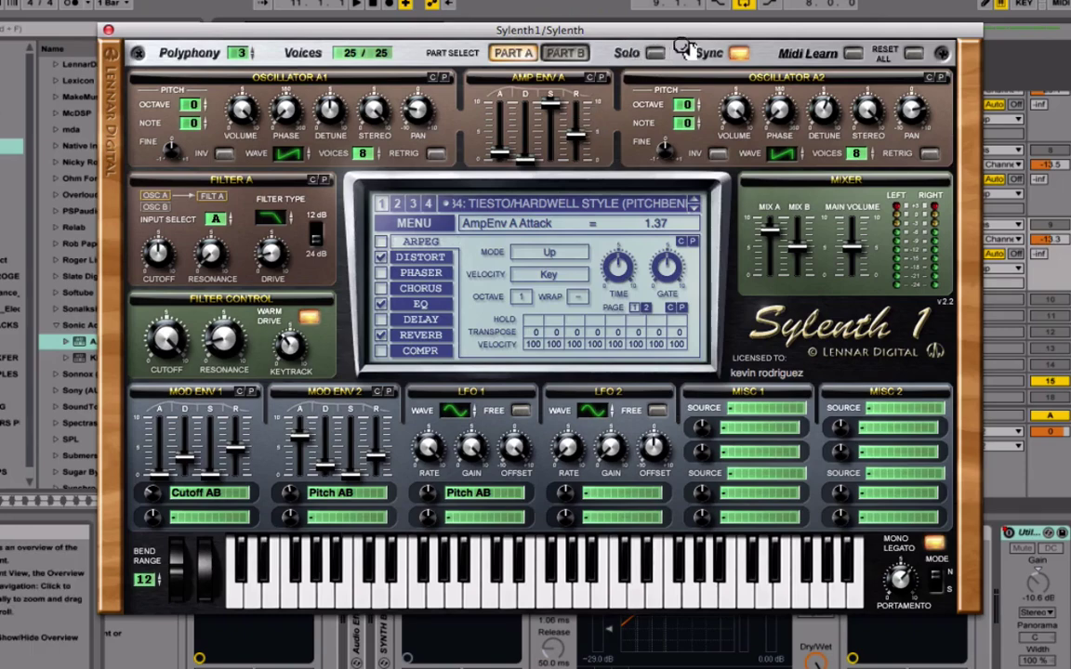
click(568, 54)
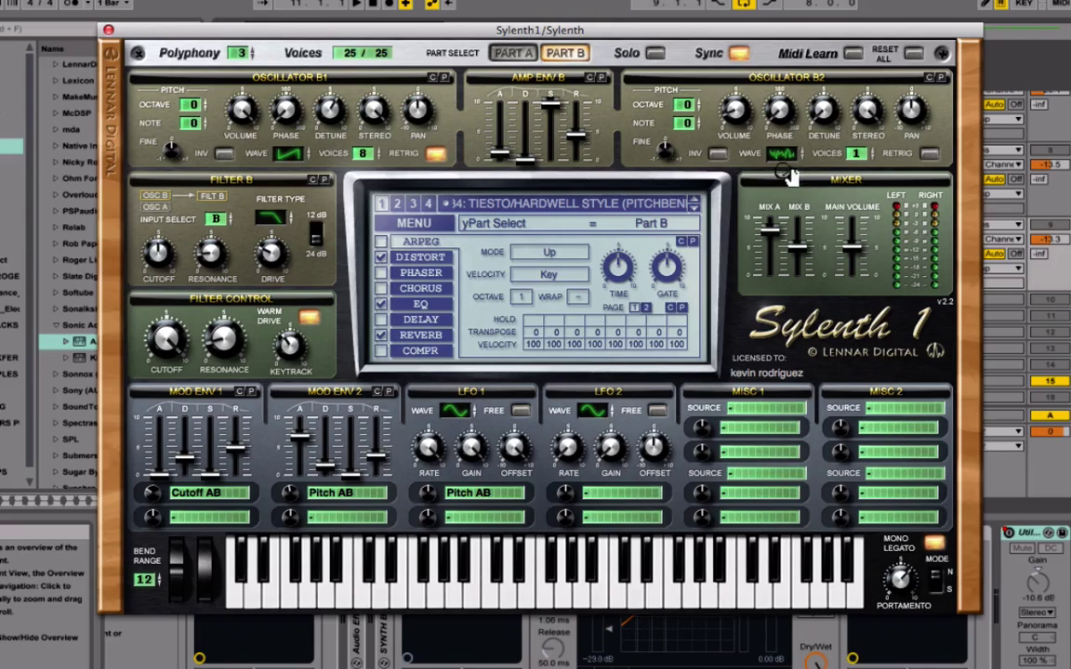
click(108, 30)
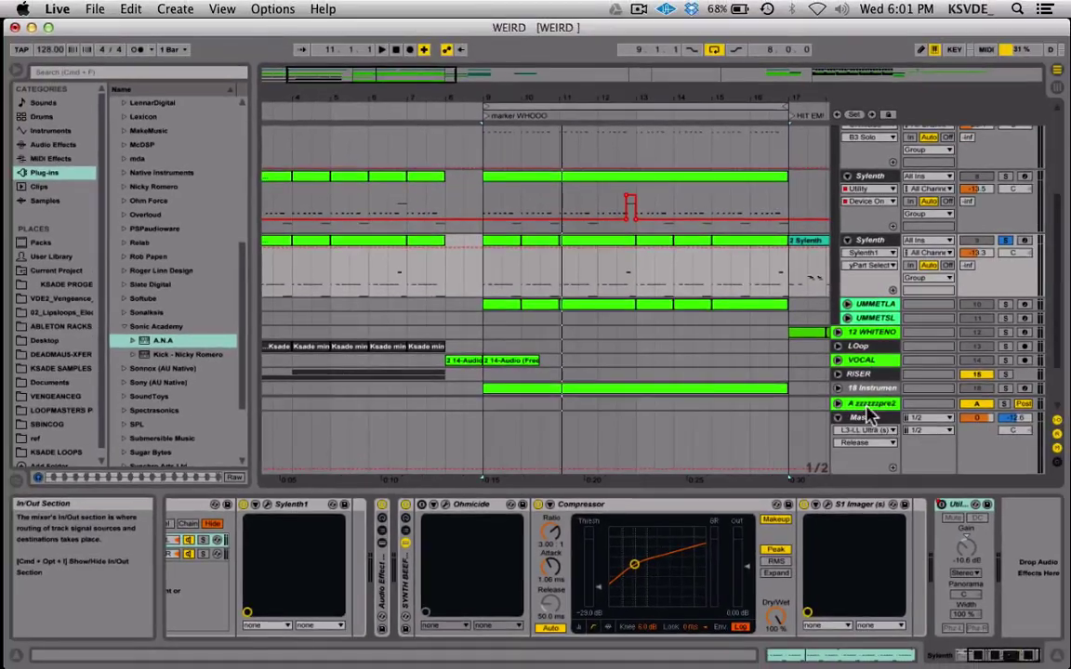
Step: Return to the A.N.A instrument on track 19 and show oscillators 2 and 3 again
scroll(910, 393, down, 3)
click(872, 342)
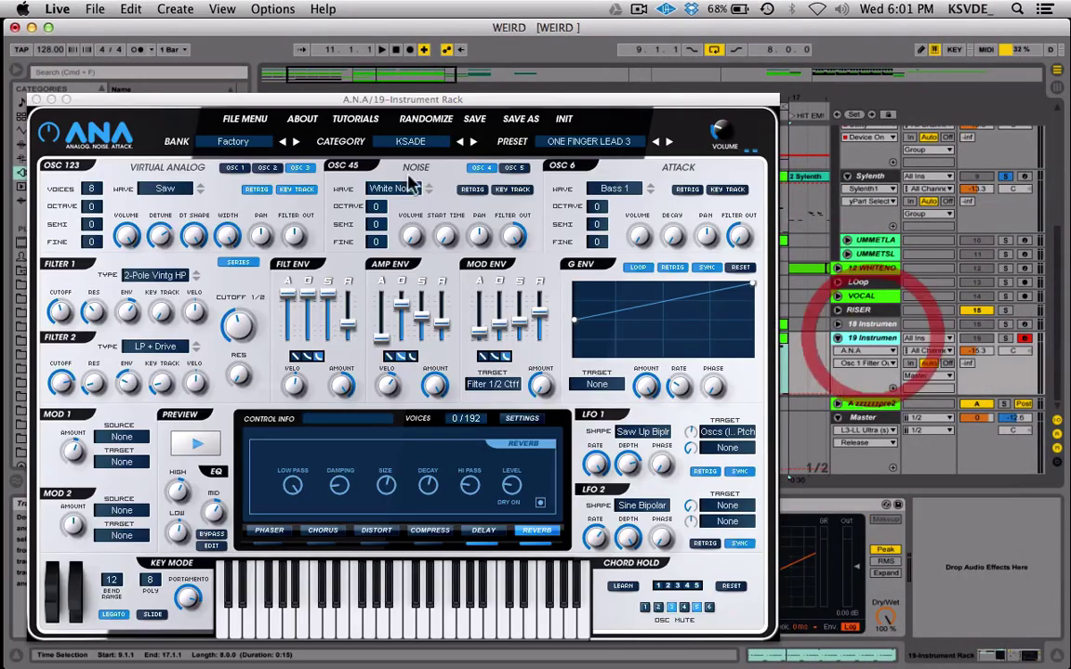
click(234, 171)
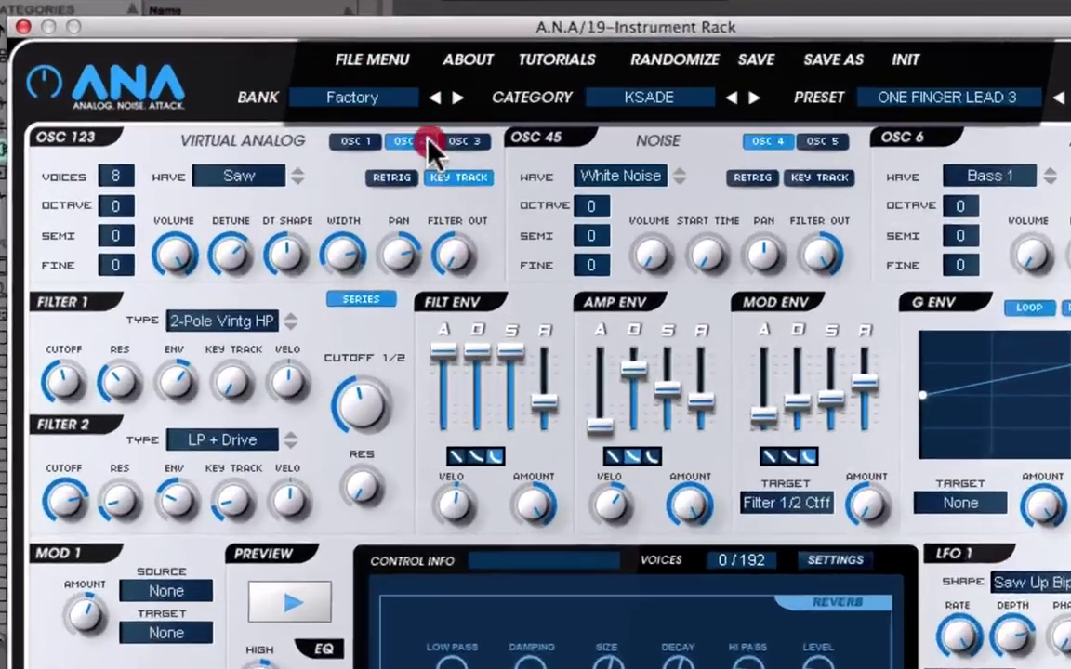
click(296, 169)
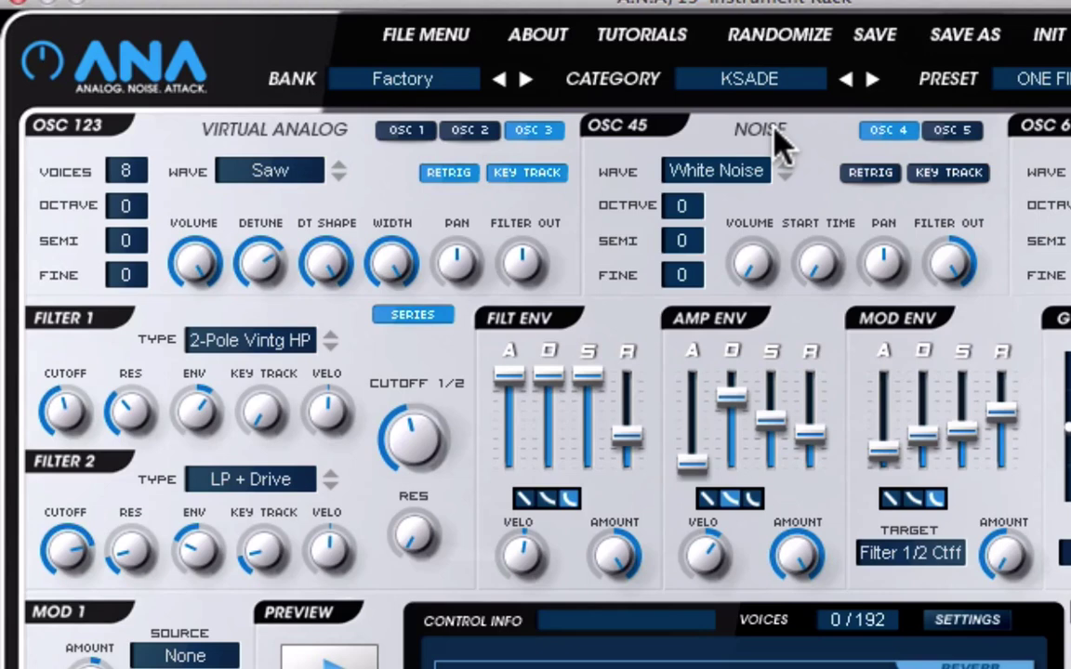
Step: Browse the noise waveforms available for oscillator 4, keeping White Noise, and show oscillator 5
click(718, 176)
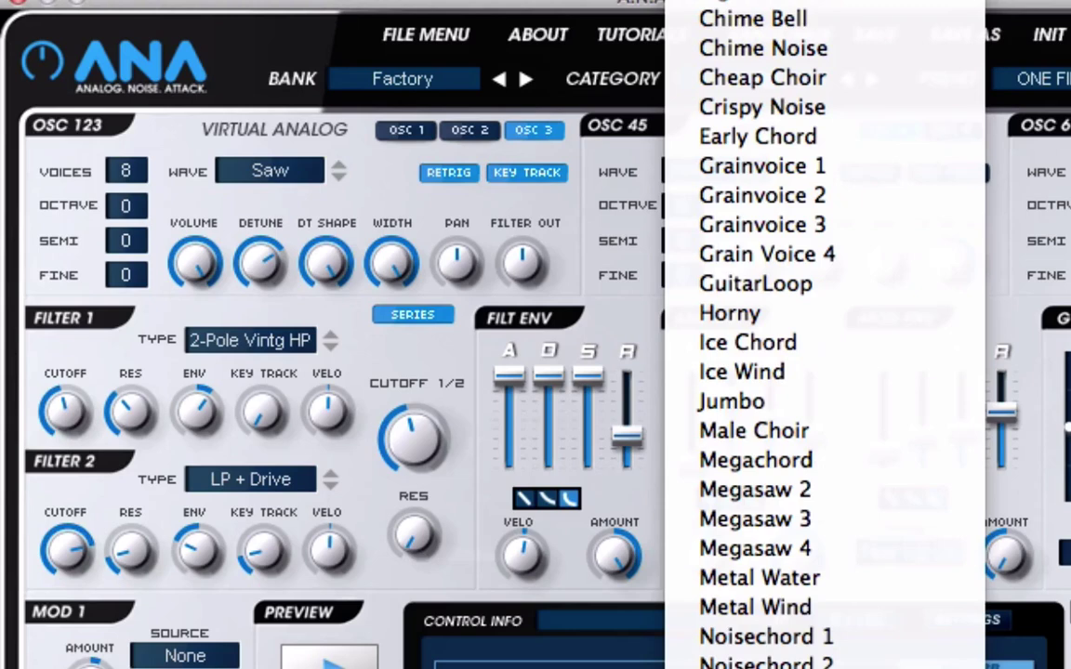
click(1022, 233)
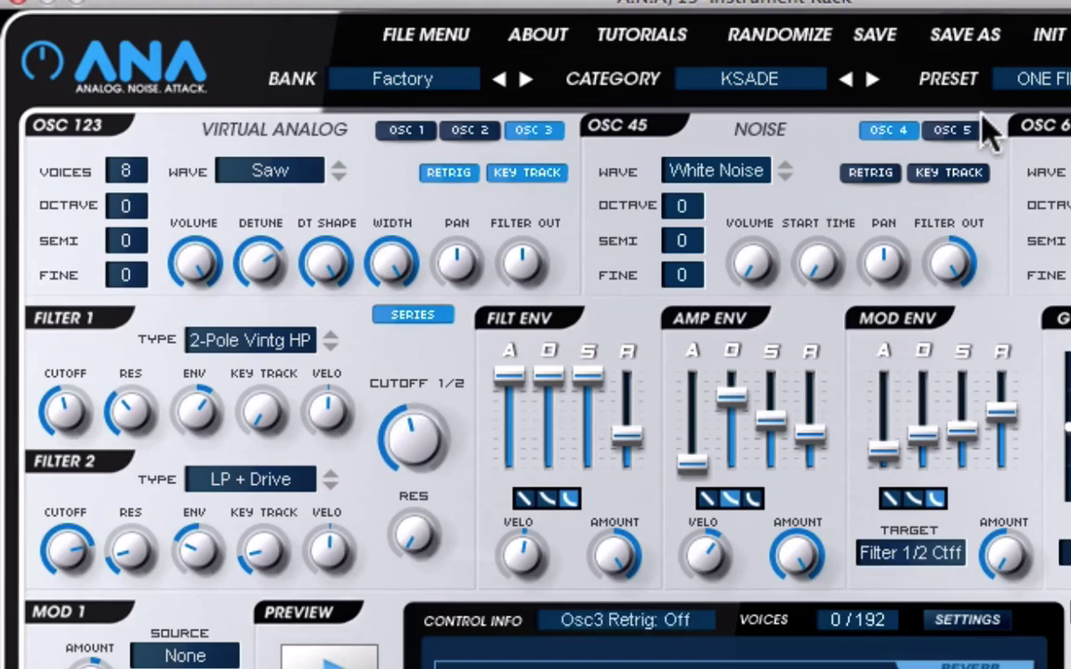
click(712, 177)
click(807, 171)
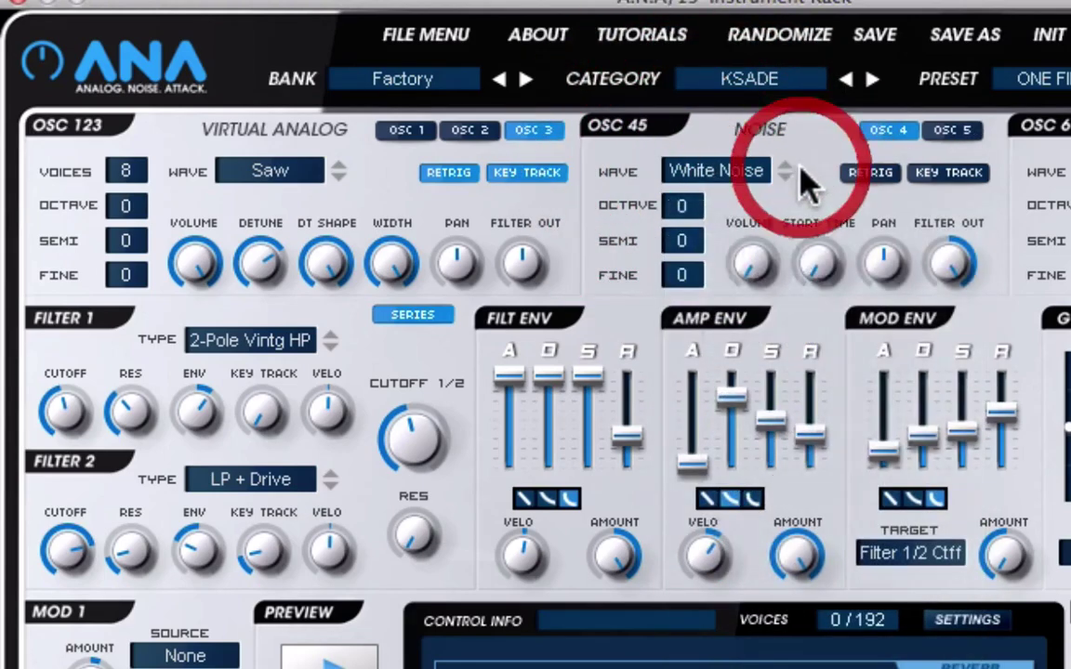
drag(750, 263, 807, 661)
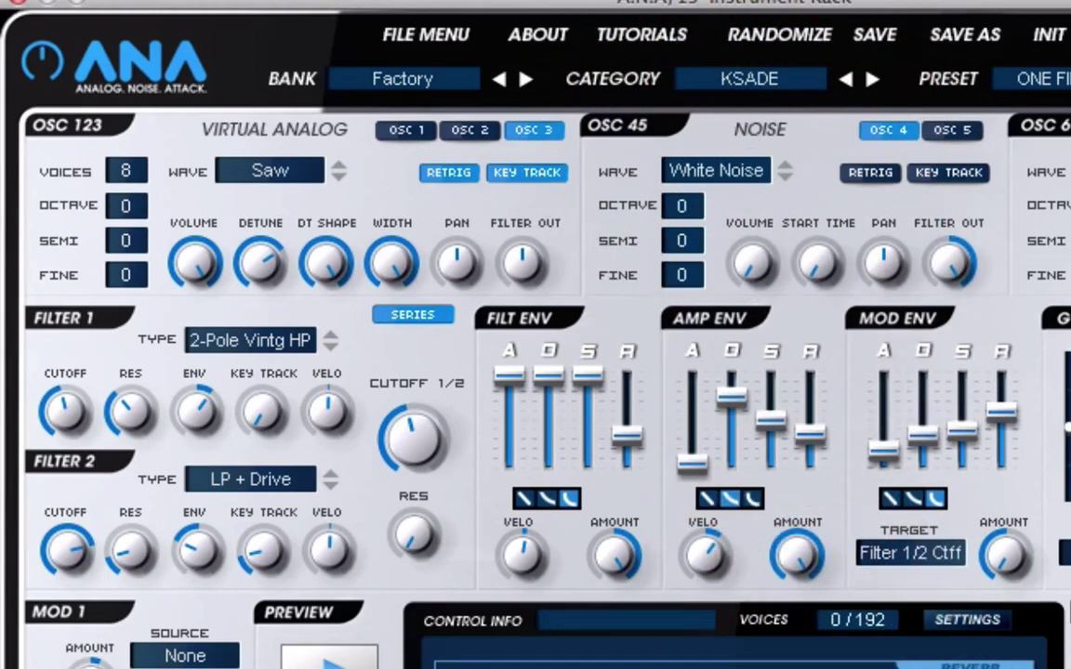
click(966, 130)
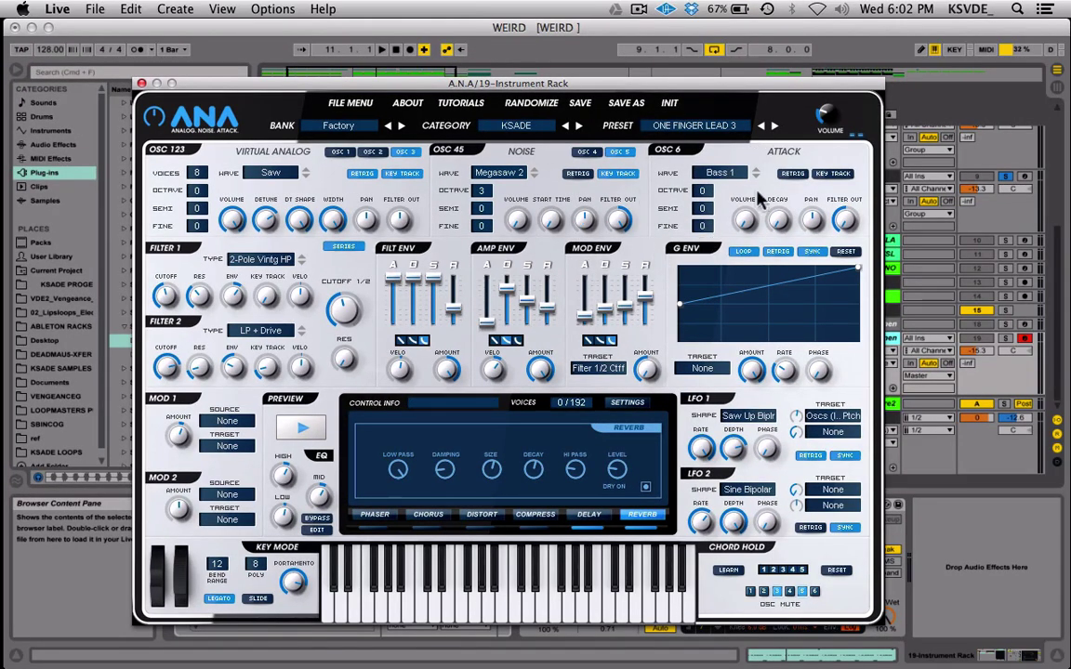
Step: Browse the attack waveforms available for oscillator 6, keeping Bass 1
click(807, 164)
click(721, 173)
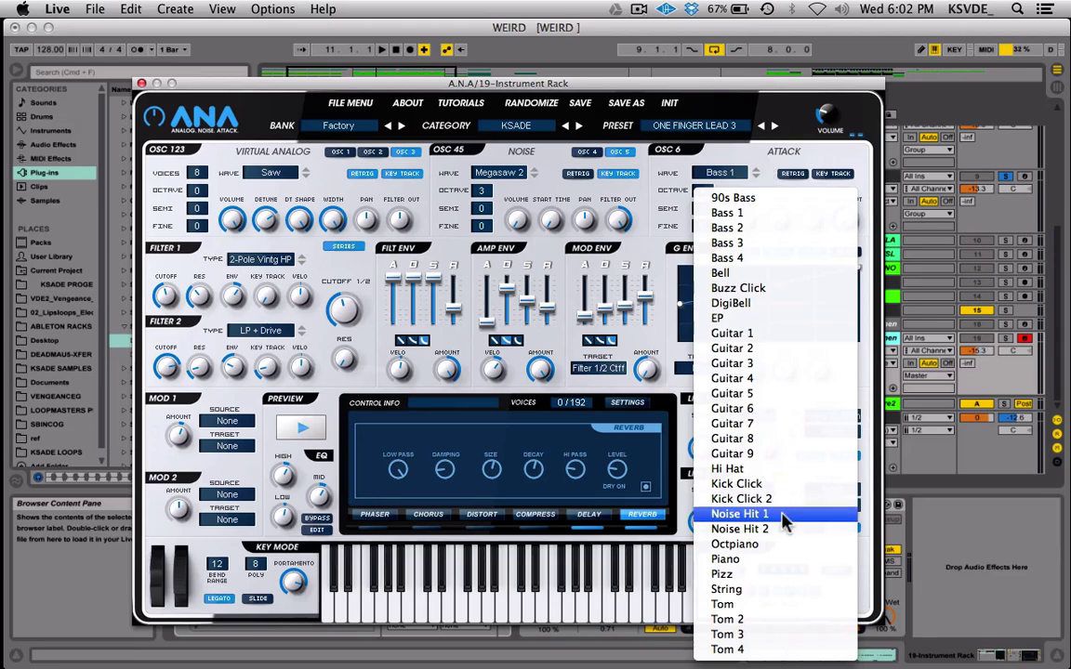
click(776, 162)
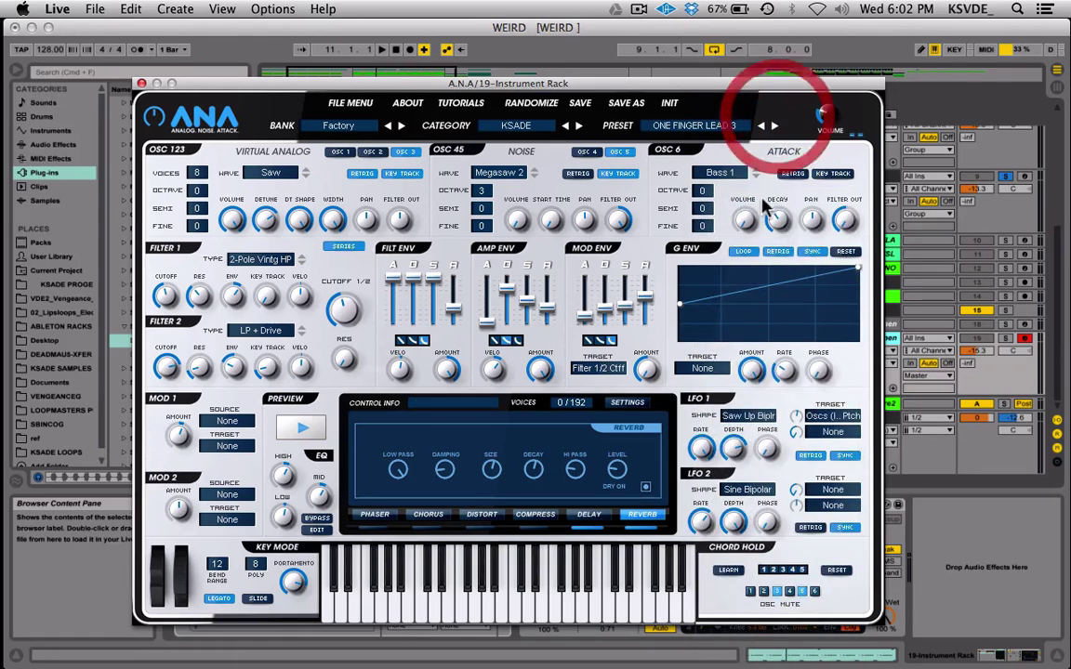
click(765, 324)
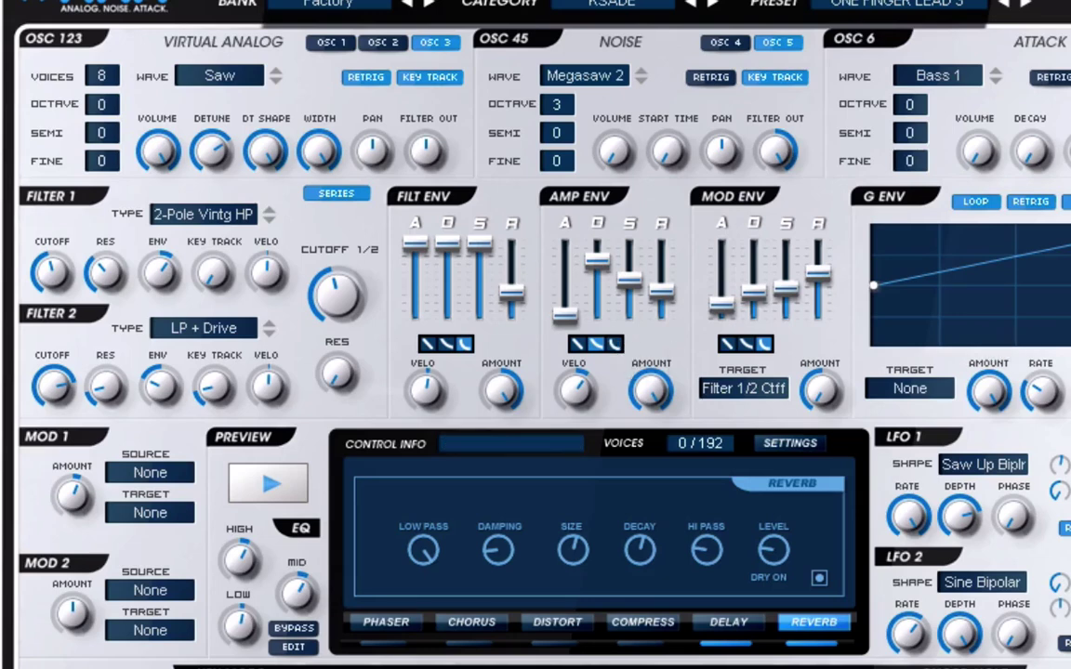
Step: Compare the amp envelope's linear, soft log and hard log curves by ear, ending on soft log
click(576, 348)
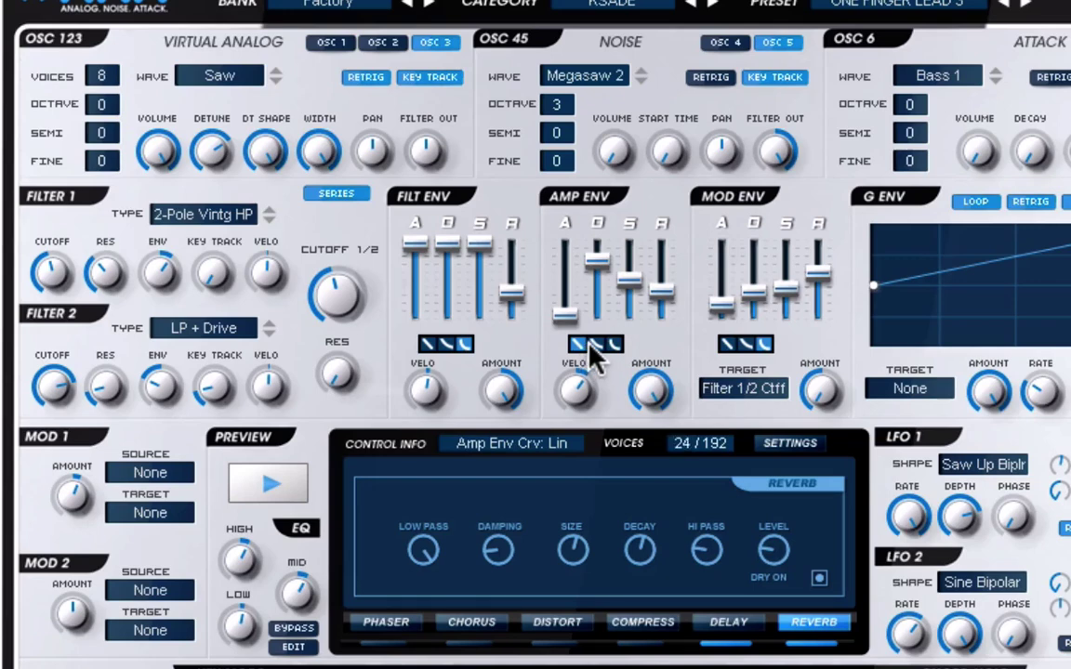
click(591, 345)
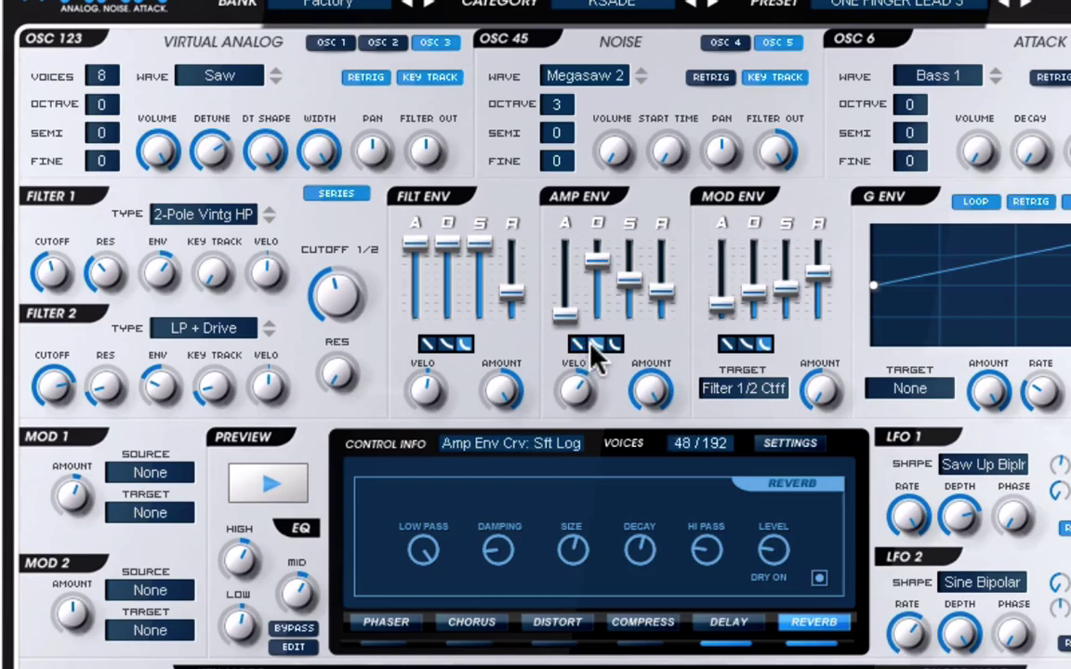
click(613, 344)
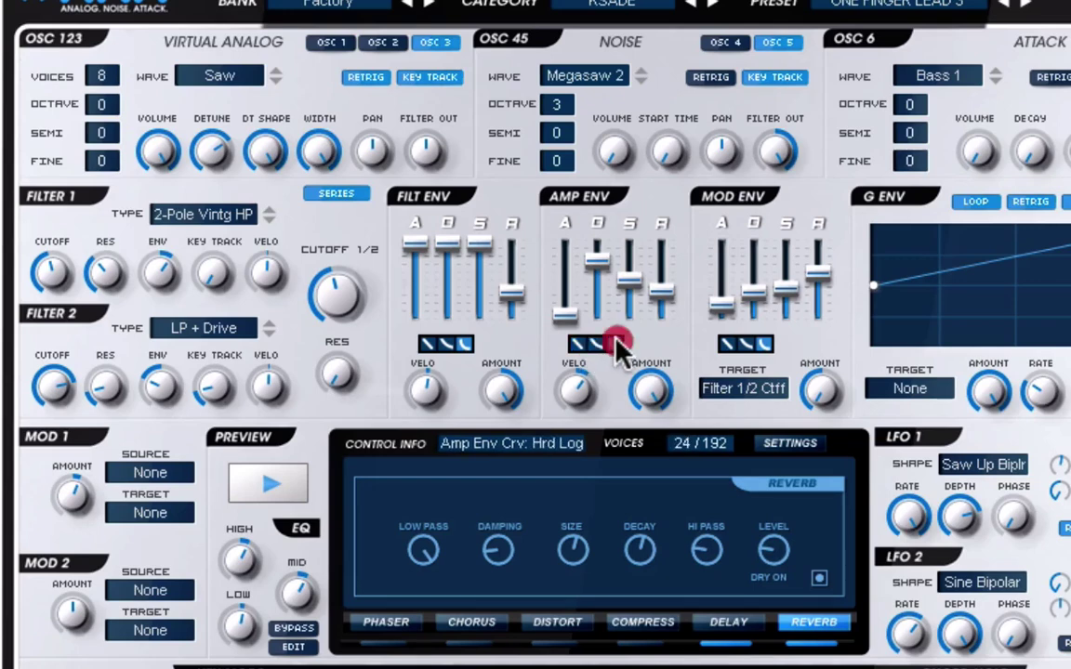
click(570, 346)
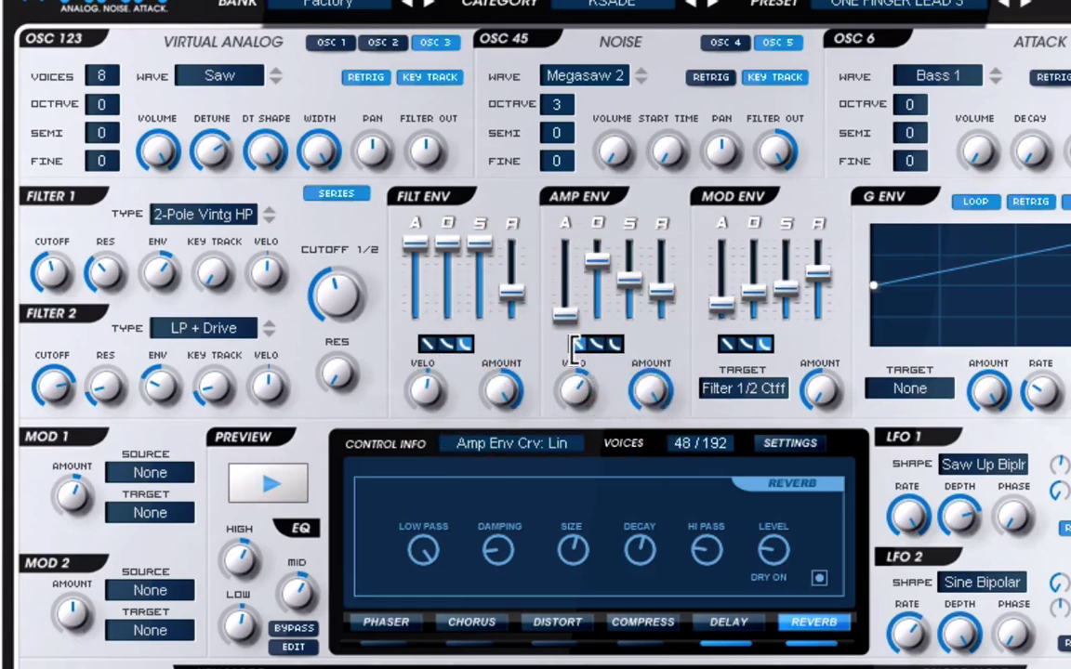
click(595, 345)
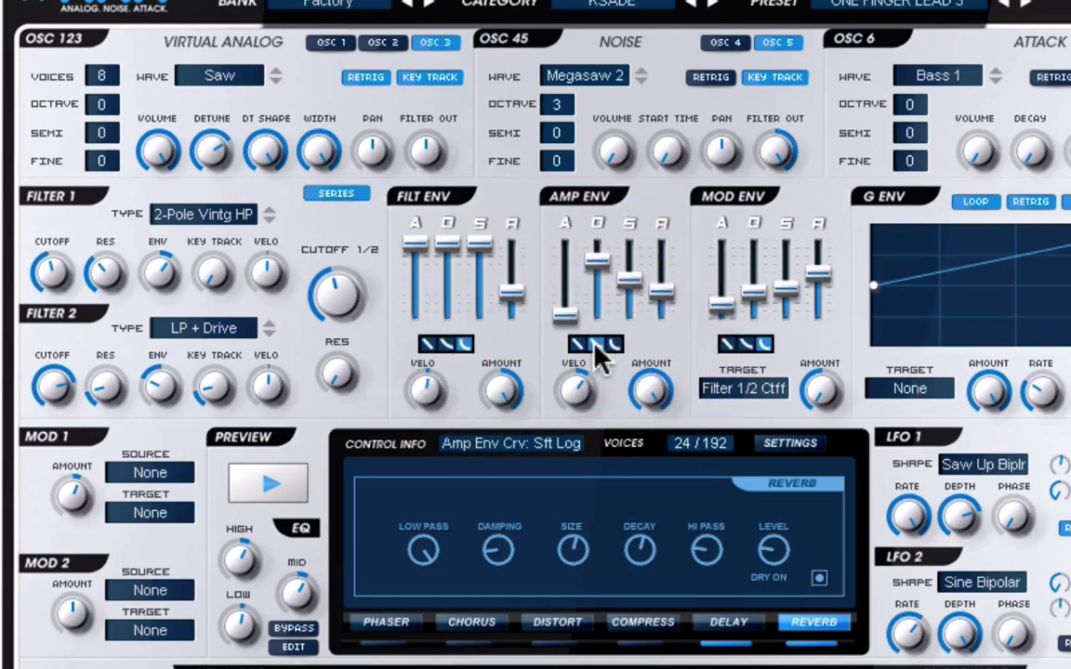
click(572, 343)
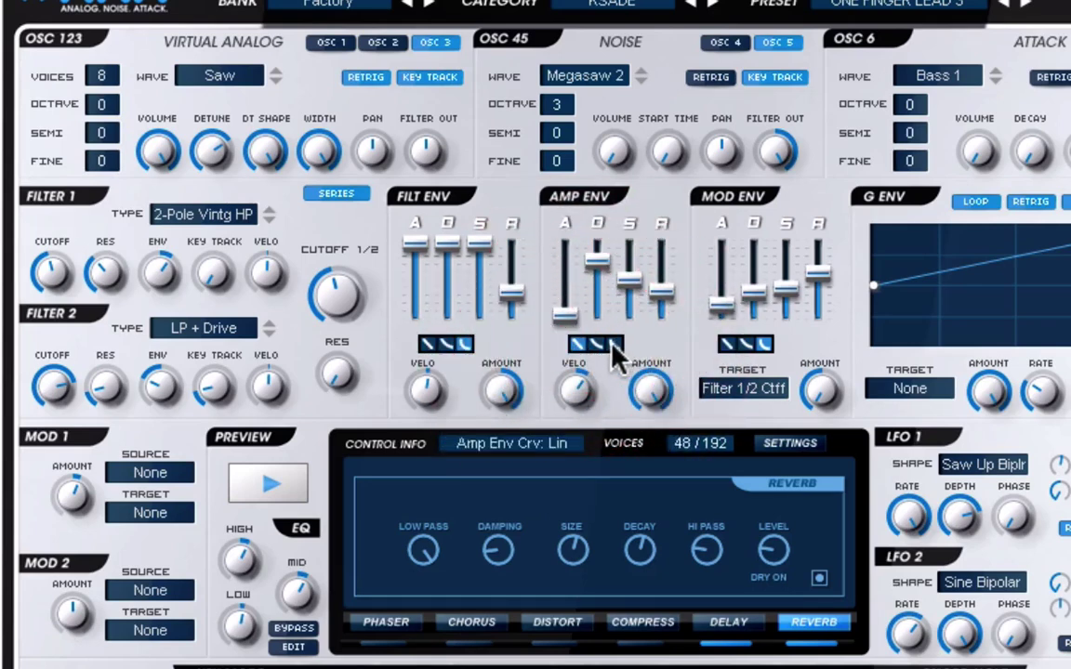
click(595, 344)
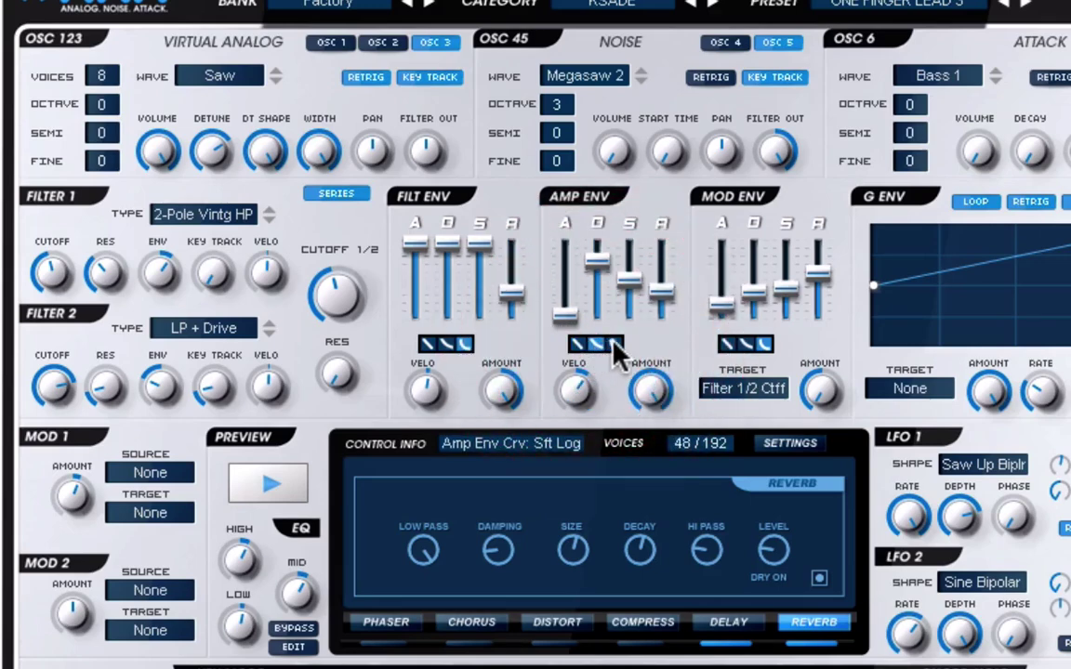
click(615, 345)
click(596, 345)
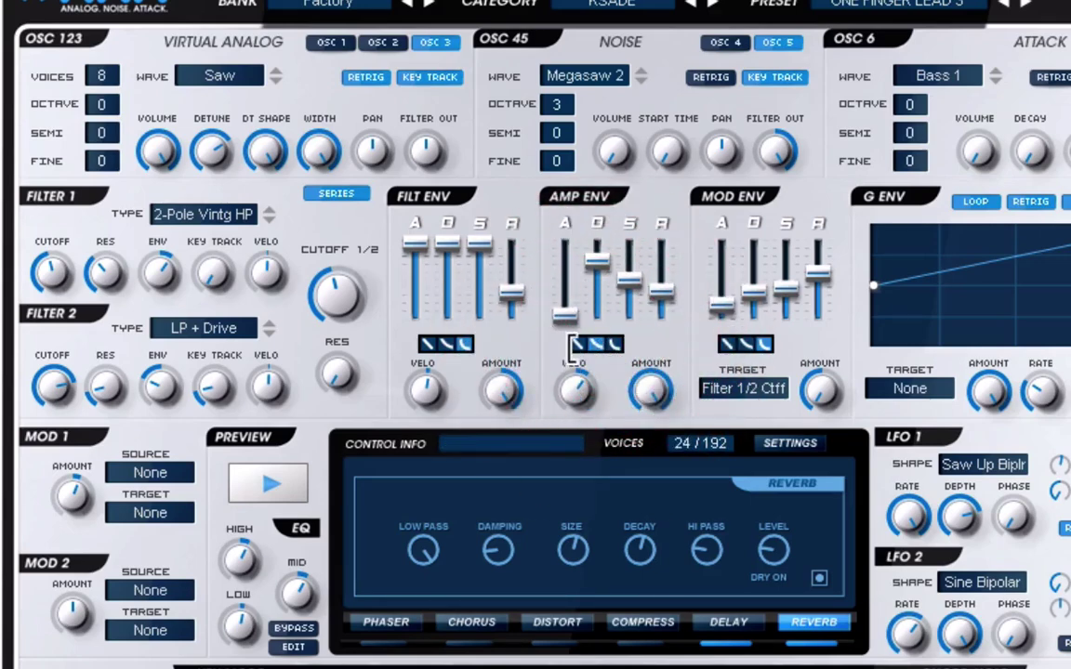
click(571, 344)
click(593, 345)
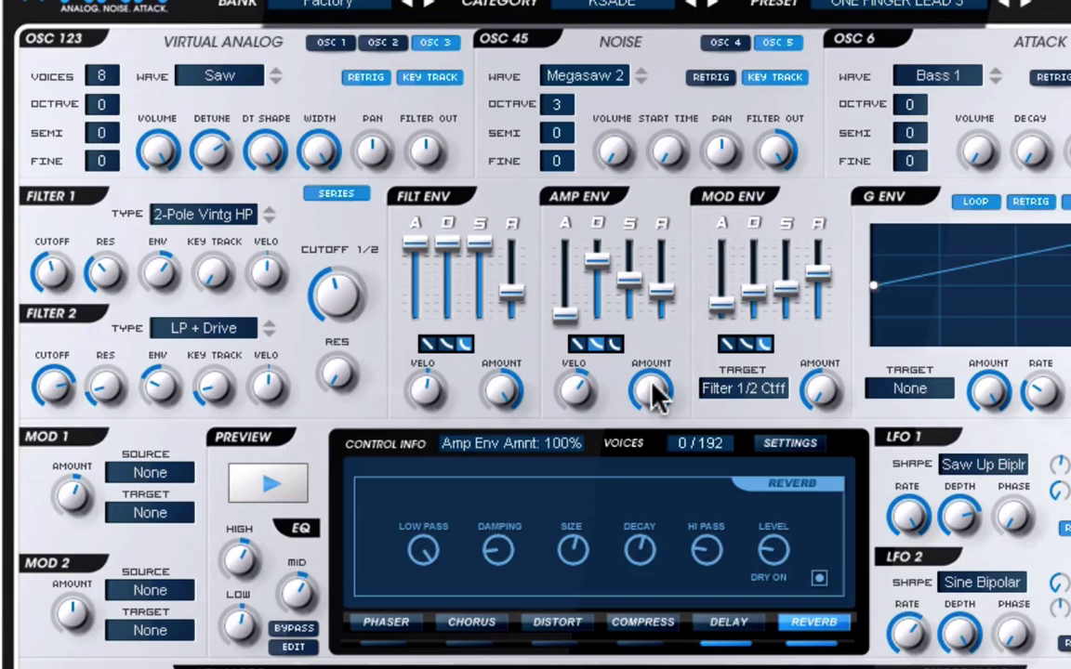
Step: Lower the amp envelope amount to 0% and raise it again to hear its effect
drag(654, 395, 654, 464)
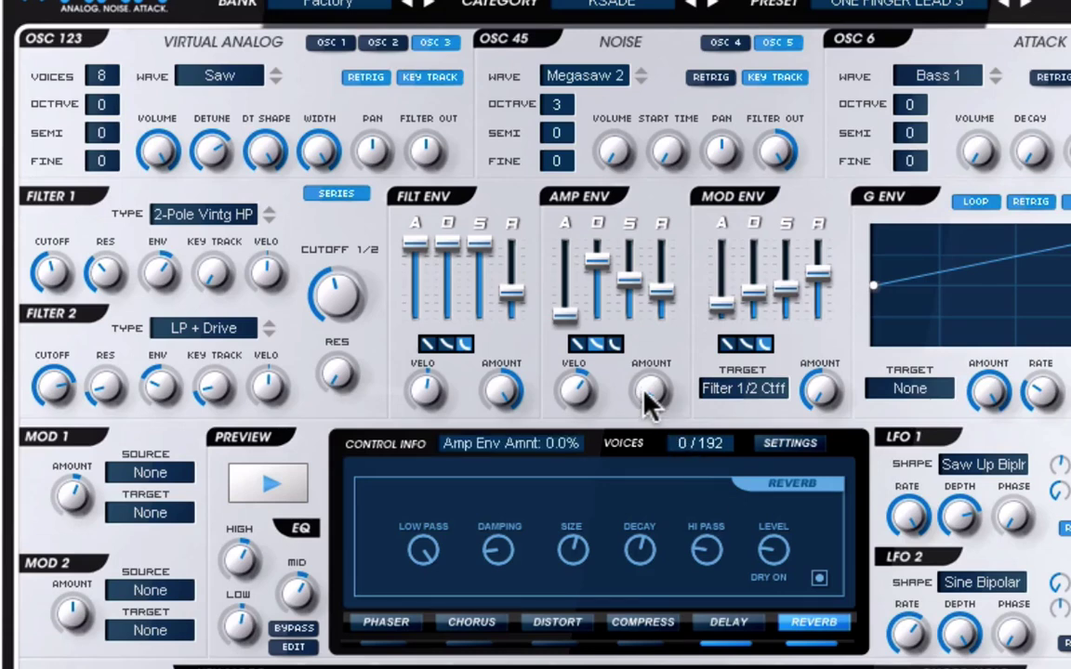
drag(649, 394, 664, 164)
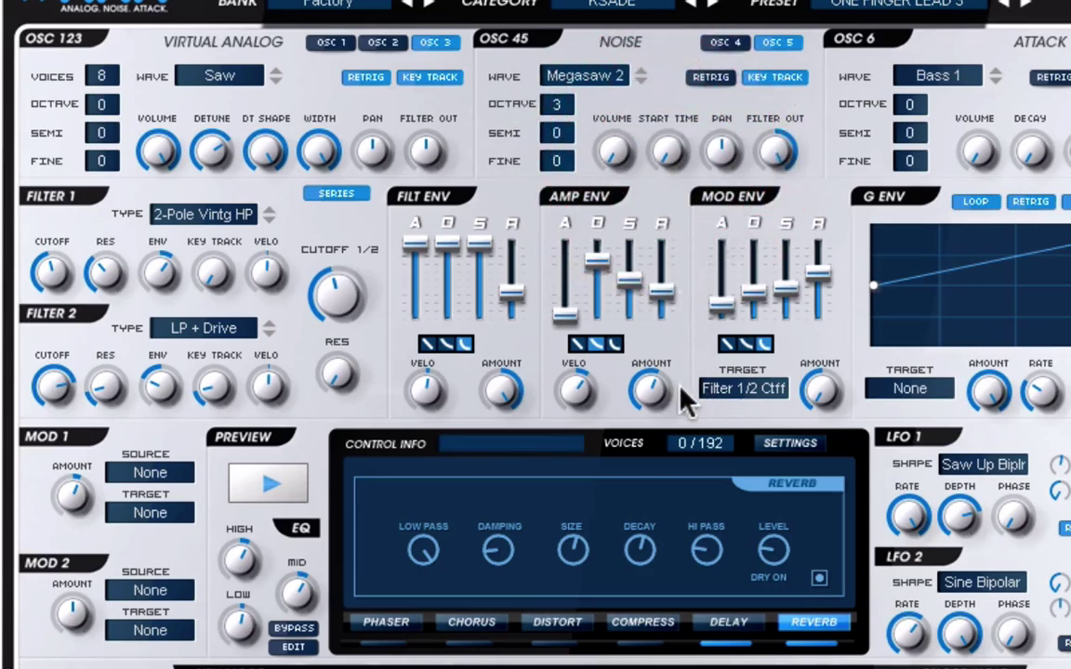
Step: Set the amp envelope amount to 100% and look through the target options for LFO 2, keeping None
mouse_move(653, 400)
mouse_down()
mouse_move(610, 28)
mouse_move(702, 362)
mouse_move(669, 668)
mouse_move(681, 162)
mouse_move(681, 668)
mouse_move(617, 433)
mouse_move(724, 232)
mouse_up()
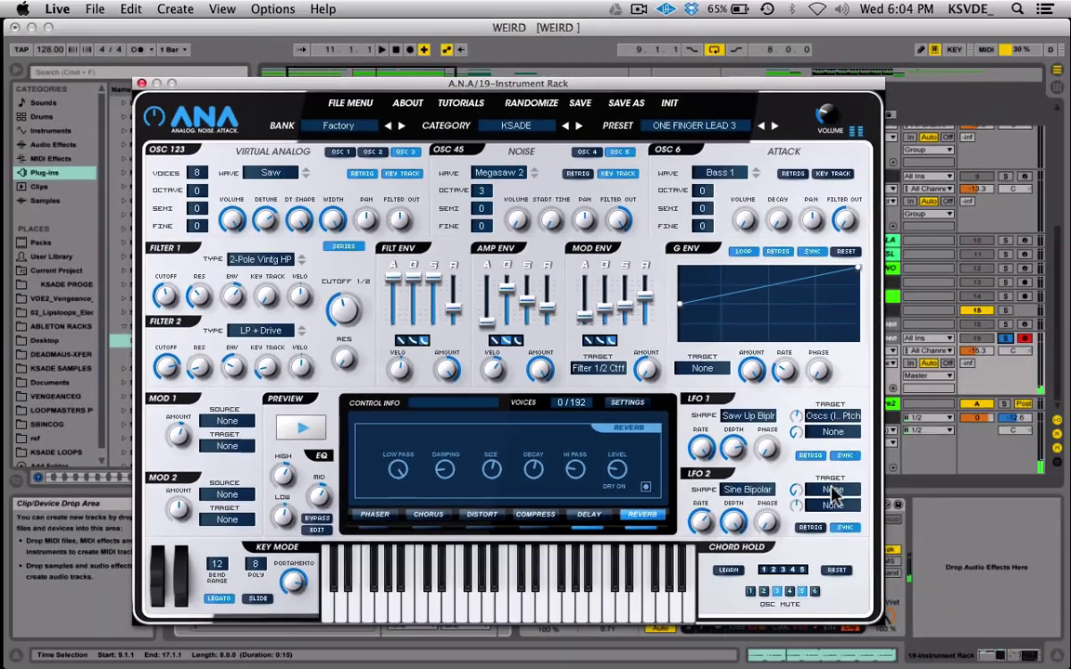
click(834, 489)
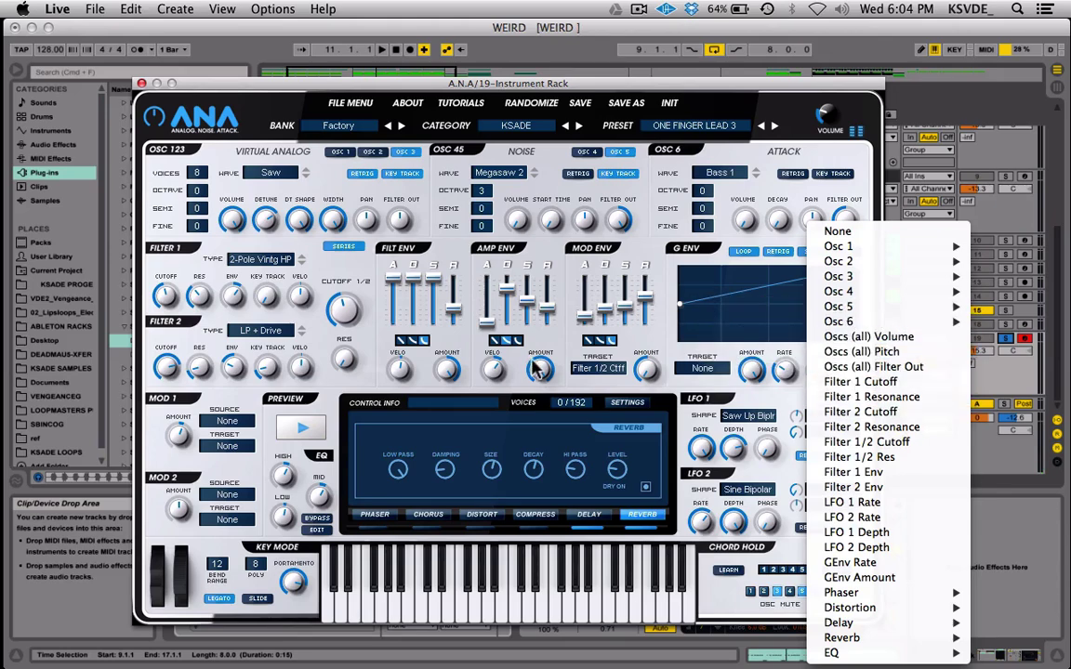
click(551, 339)
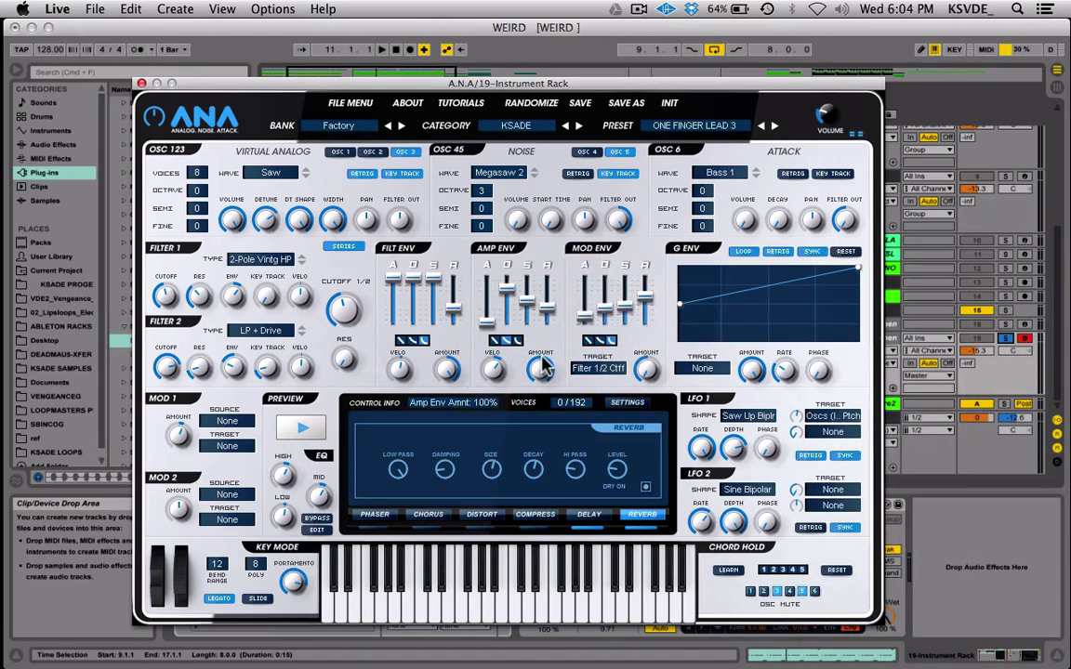
drag(542, 361, 574, 200)
click(576, 174)
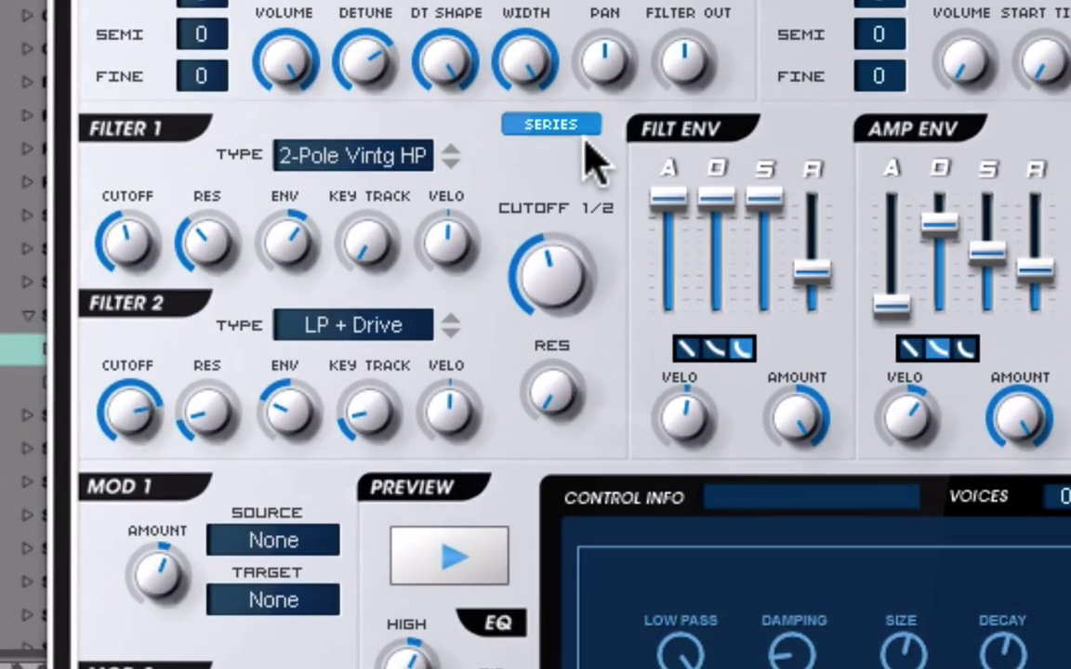
Step: Compare the parallel and series filter routings, ending on Series, and browse the available types for Filter 1 and Filter 2
click(540, 125)
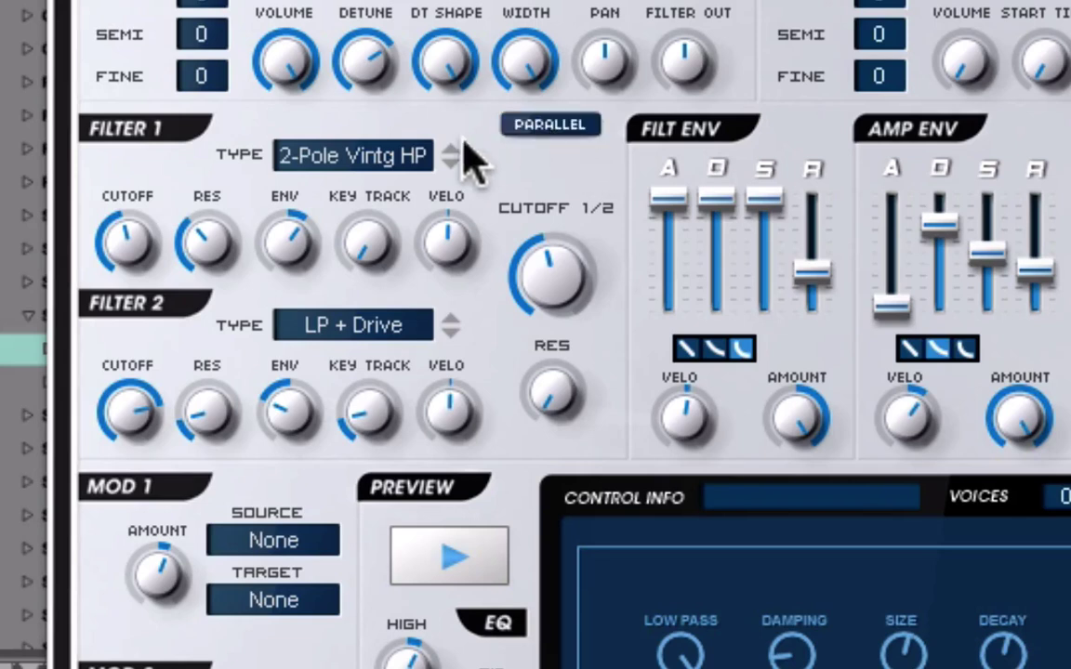
click(557, 130)
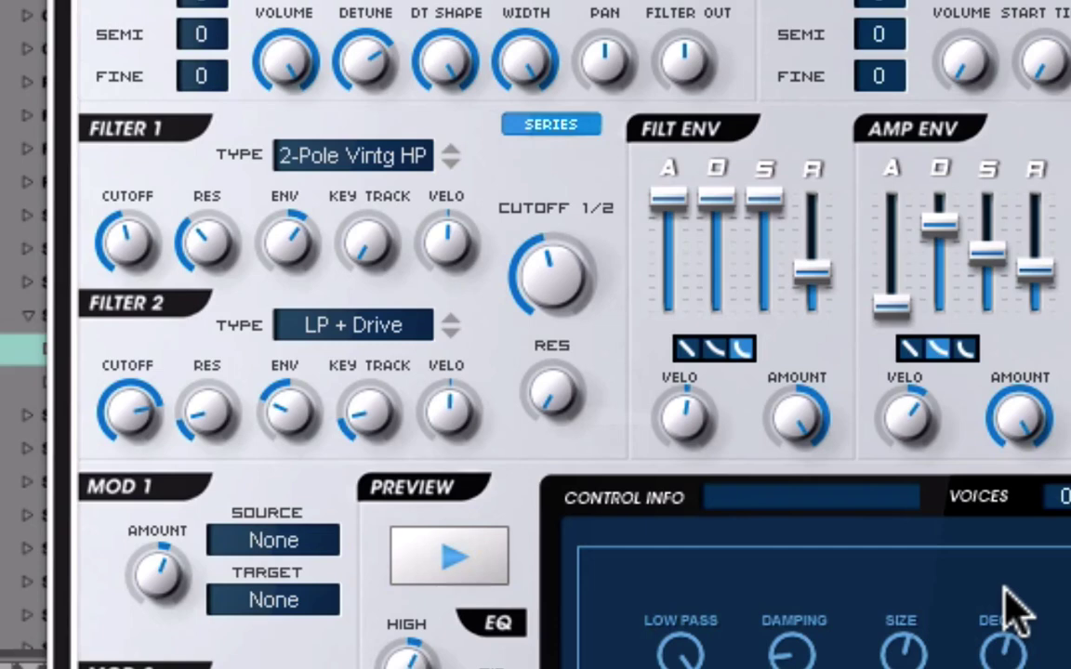
click(398, 156)
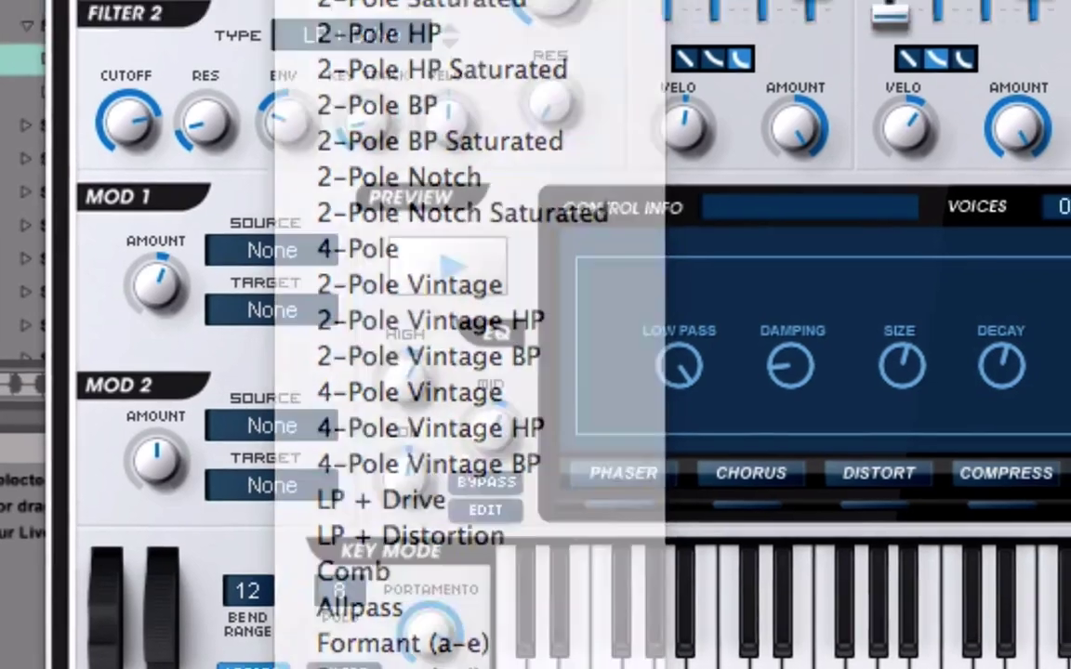
click(388, 454)
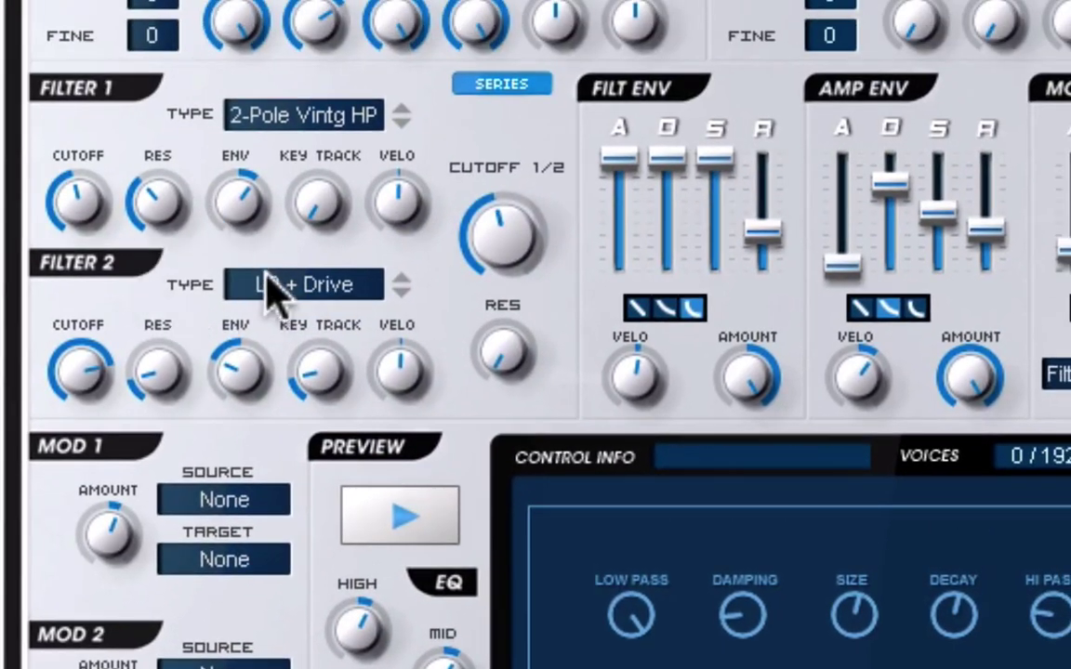
click(302, 295)
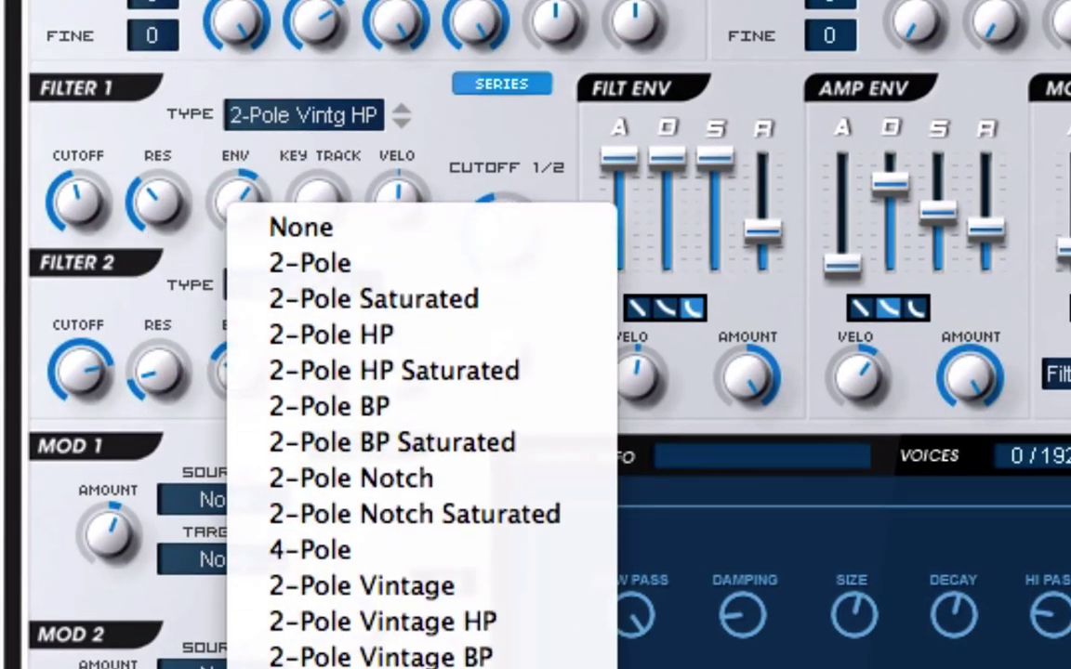
click(438, 169)
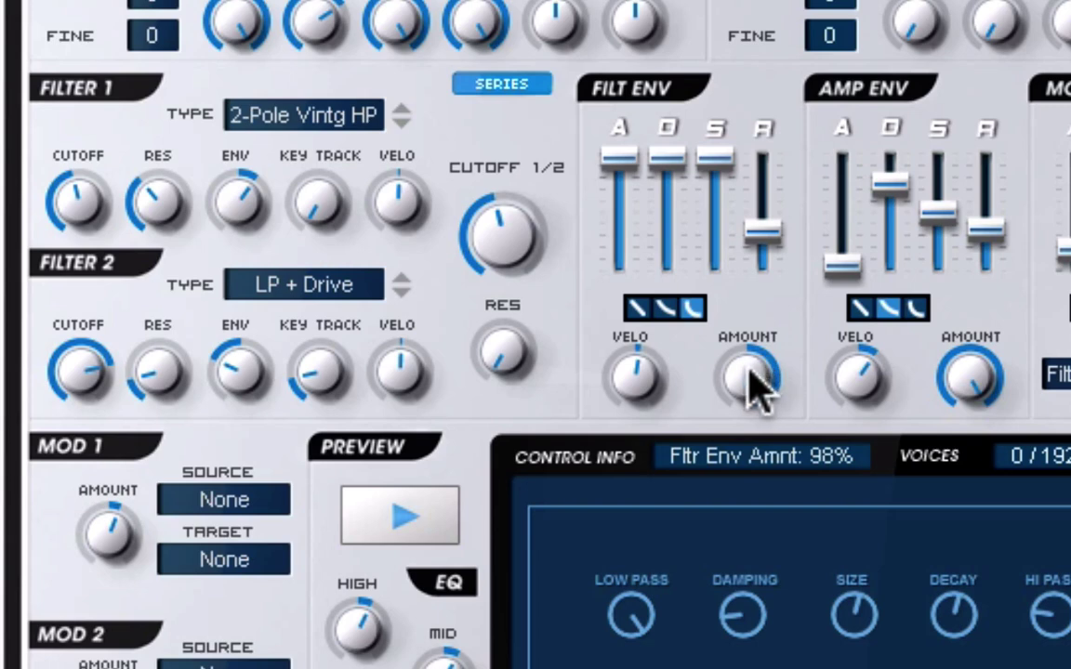
Step: Turn the filter envelope amount fully up and view the mod envelope's target options, keeping the Filter 1/2 cutoff
drag(749, 376, 754, 270)
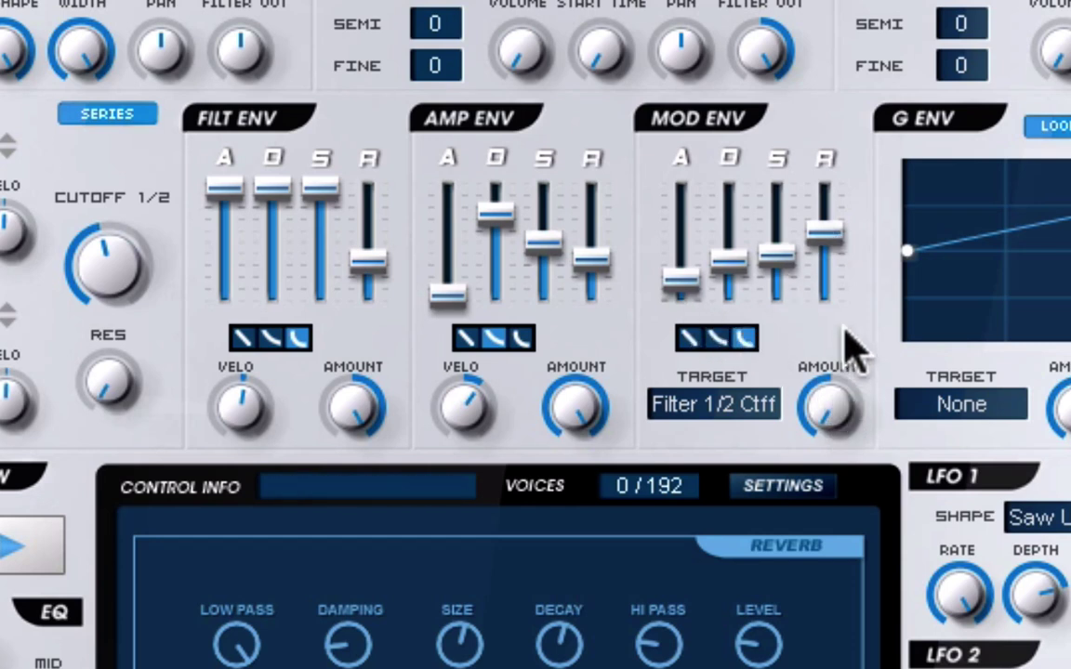
click(702, 390)
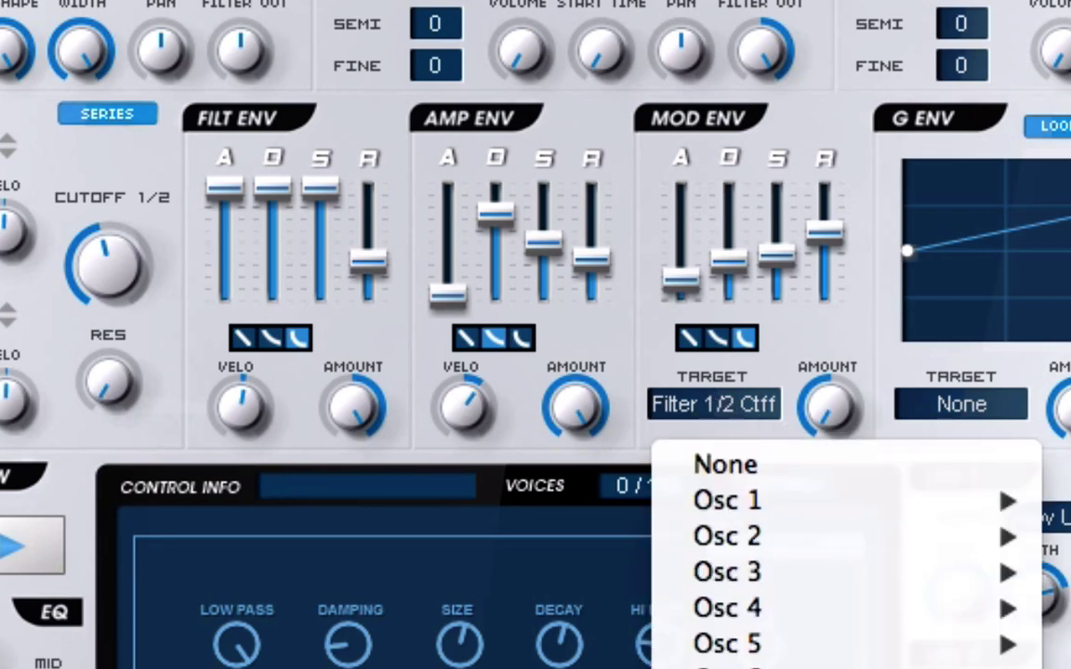
click(109, 244)
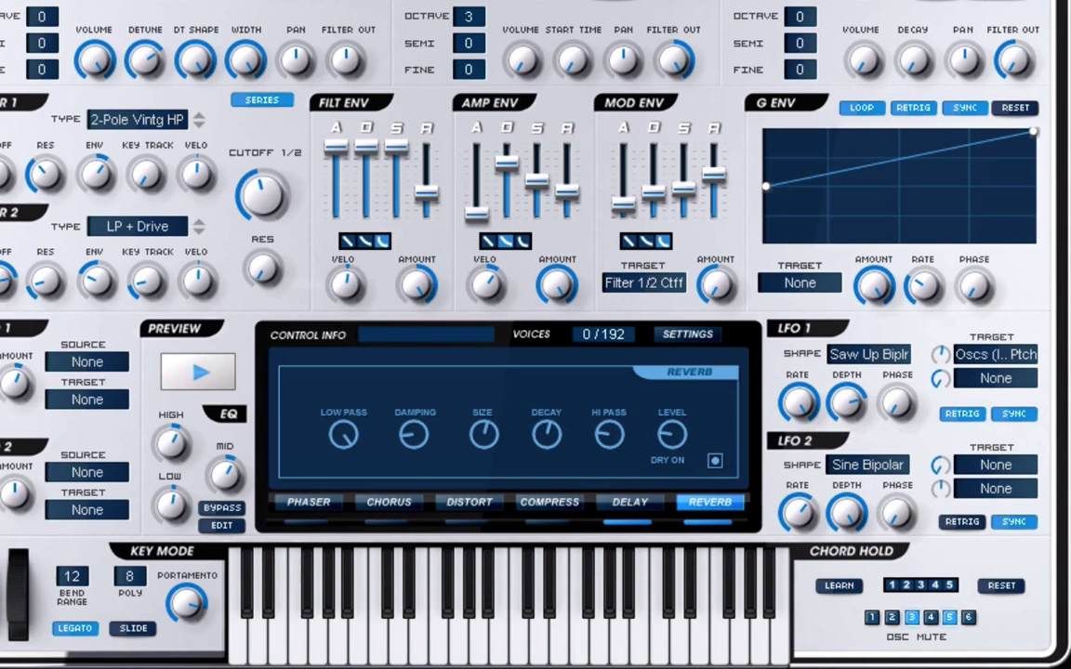
Step: Add a point to the G Env curve and move it to the graph's upper edge, about a fifth of the way along
click(857, 165)
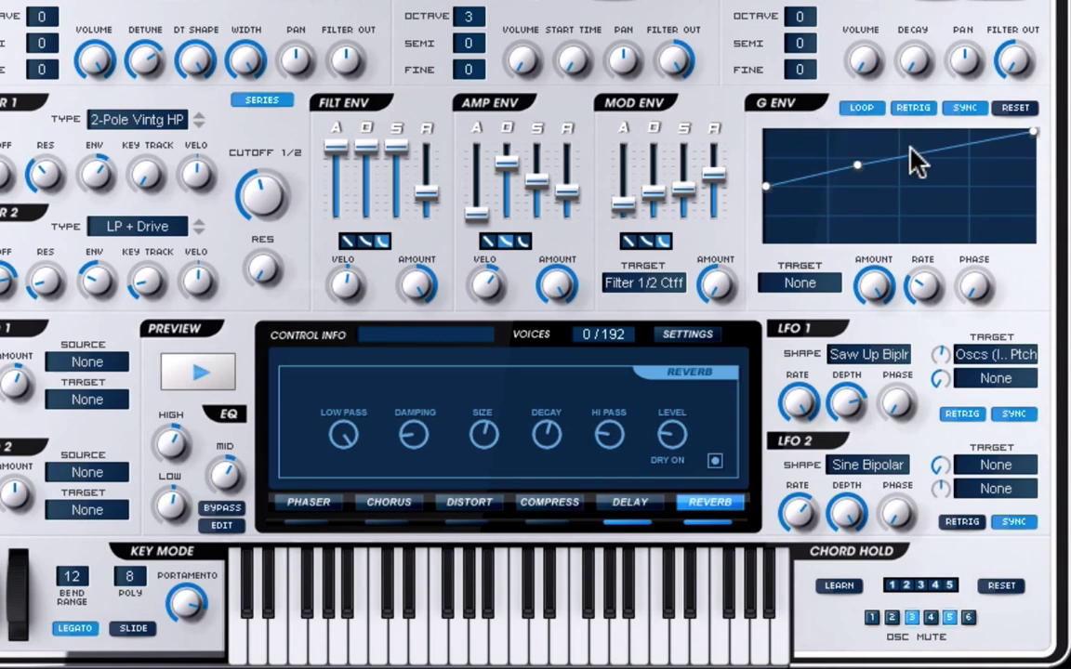
click(944, 218)
click(935, 155)
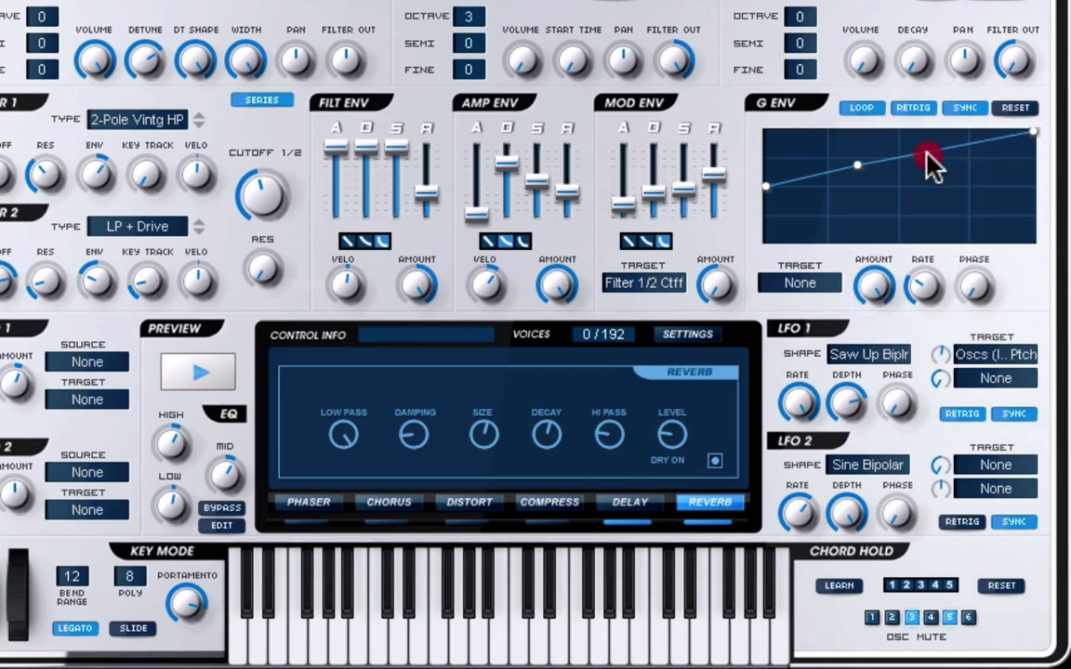
drag(856, 166, 822, 132)
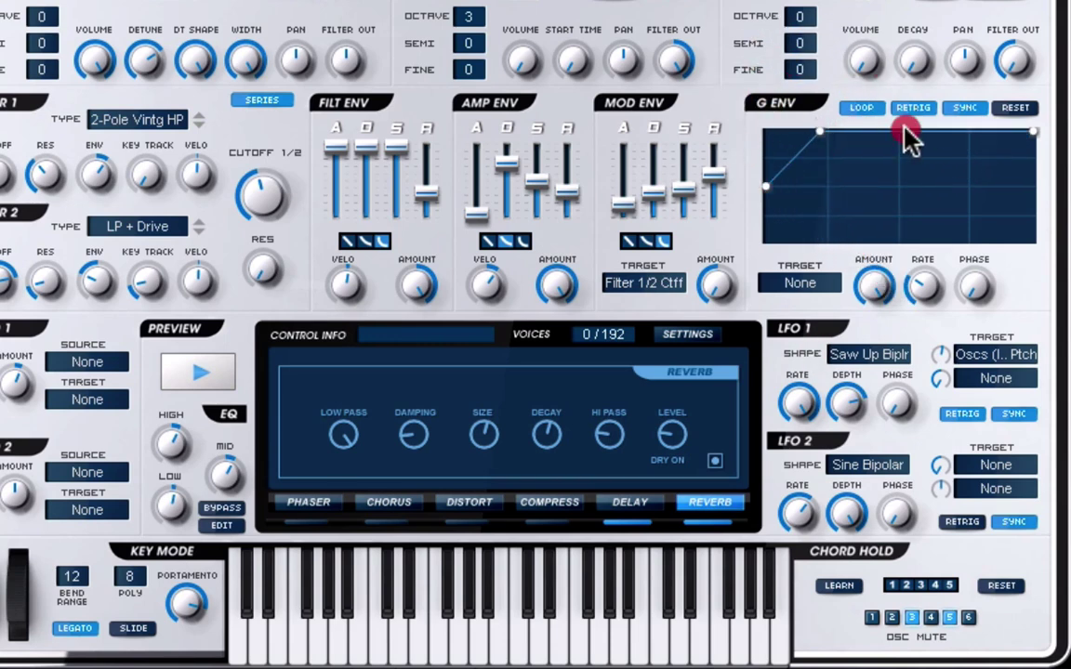
Step: Add two more points to the G Env curve, one pulled low before the middle and one at mid-height about 60% along
click(905, 130)
drag(906, 131, 904, 253)
click(898, 137)
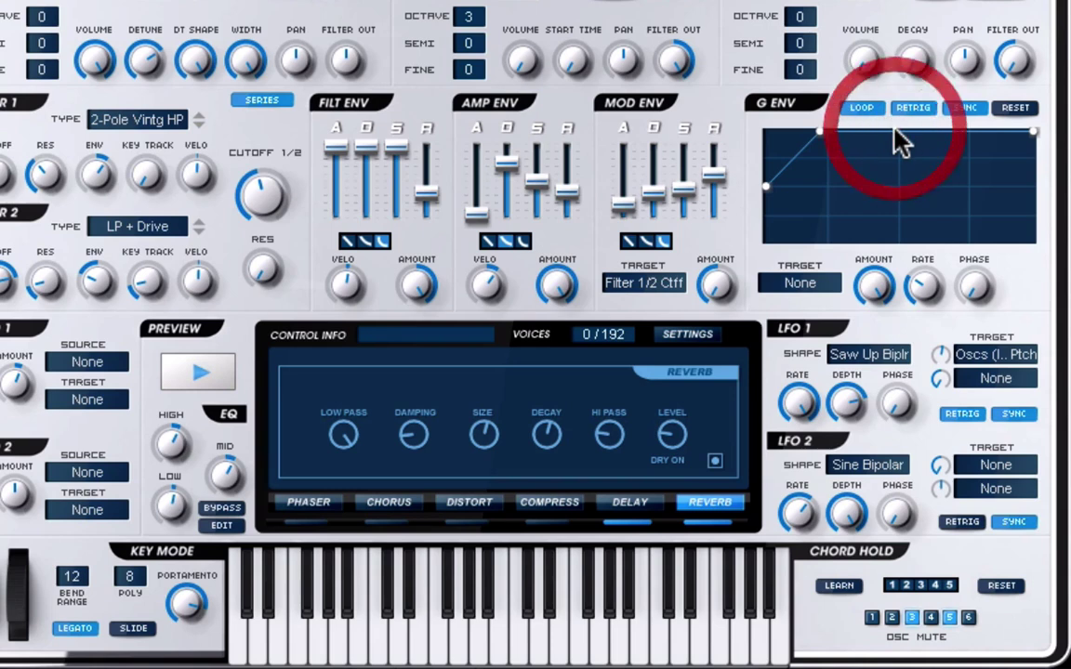
click(895, 133)
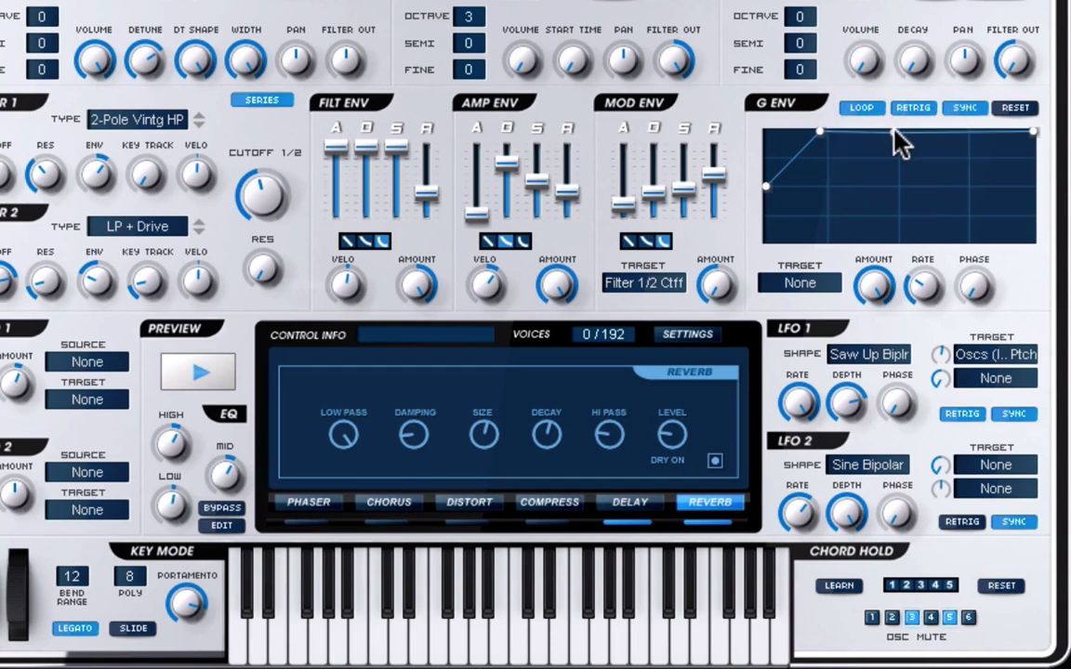
drag(890, 132, 859, 206)
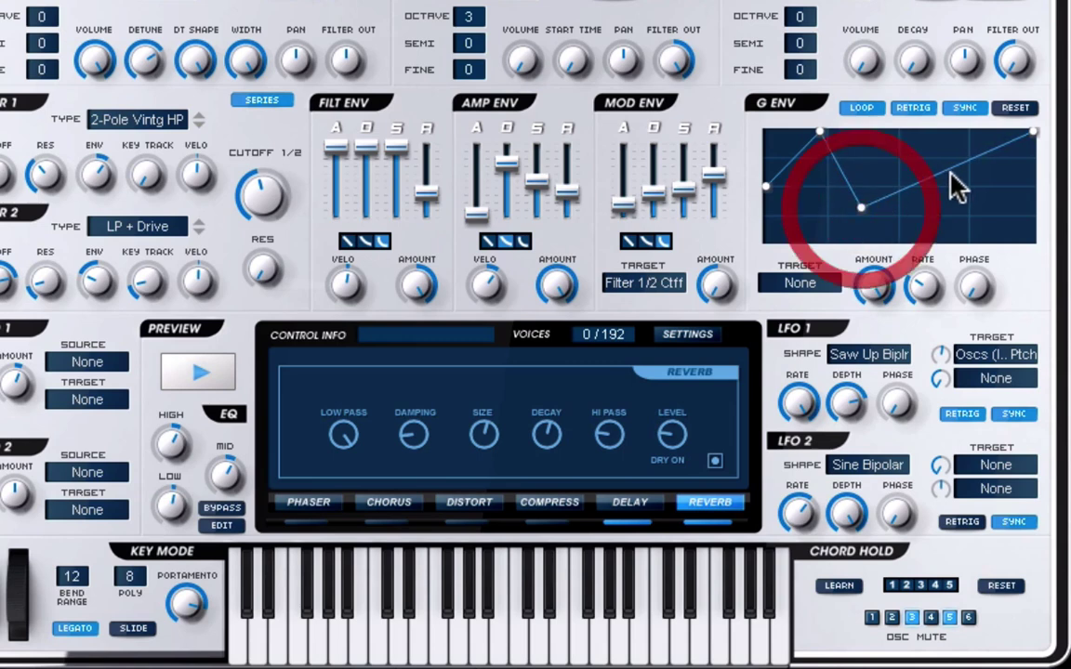
click(949, 170)
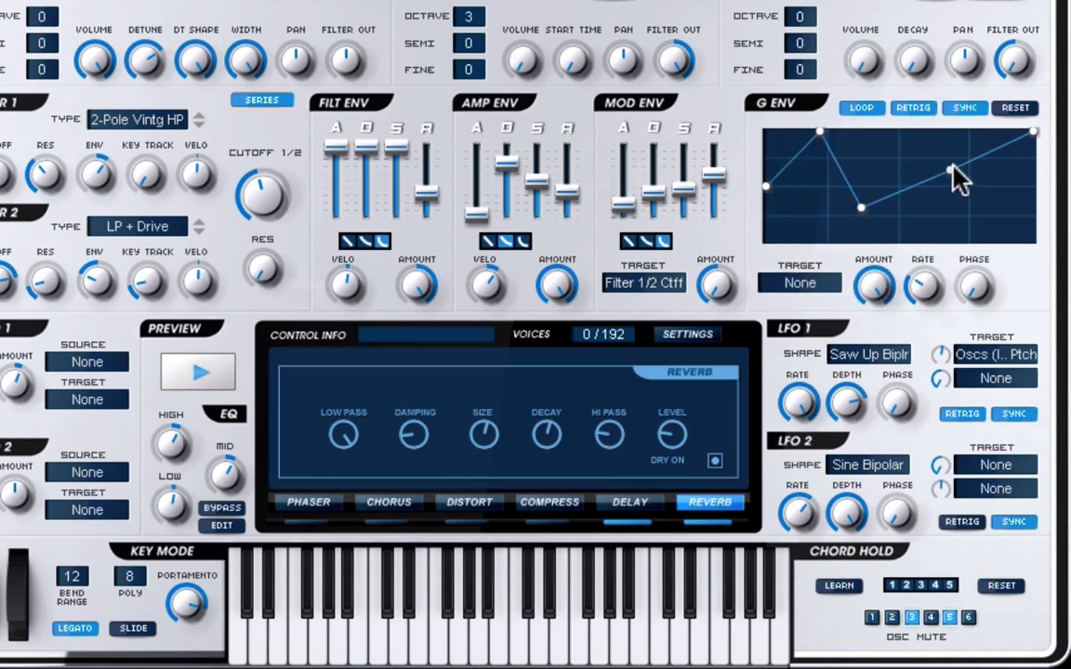
mouse_move(948, 172)
mouse_down()
mouse_move(901, 147)
mouse_move(911, 181)
mouse_move(933, 175)
mouse_up()
Step: Open the synth's settings and change the G-Env control option to Right Mouse Button
click(683, 340)
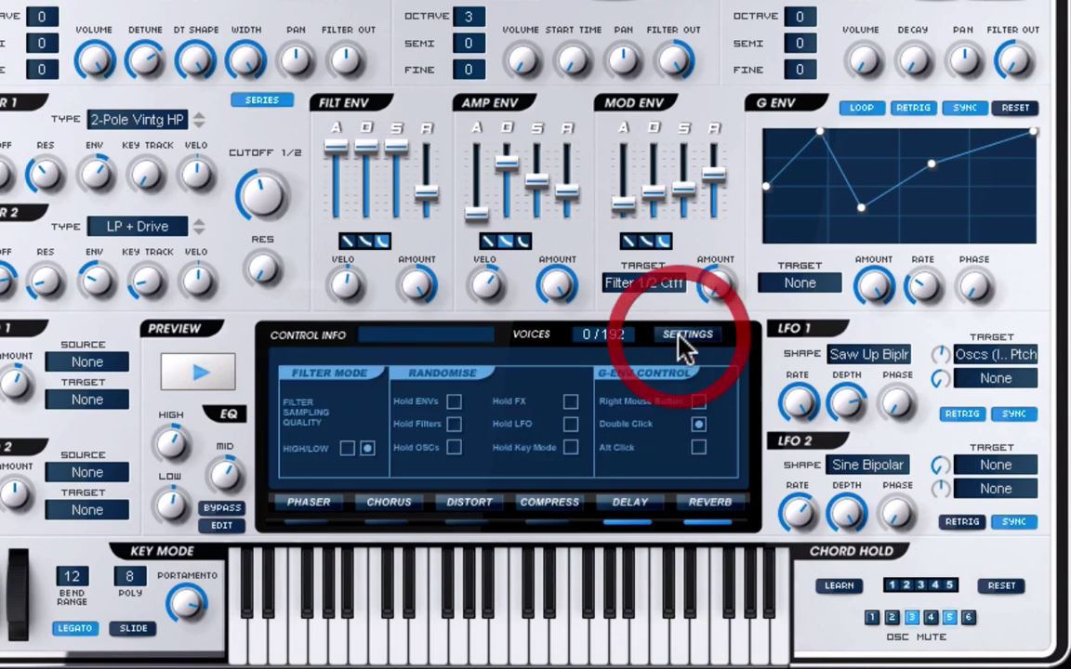
click(698, 424)
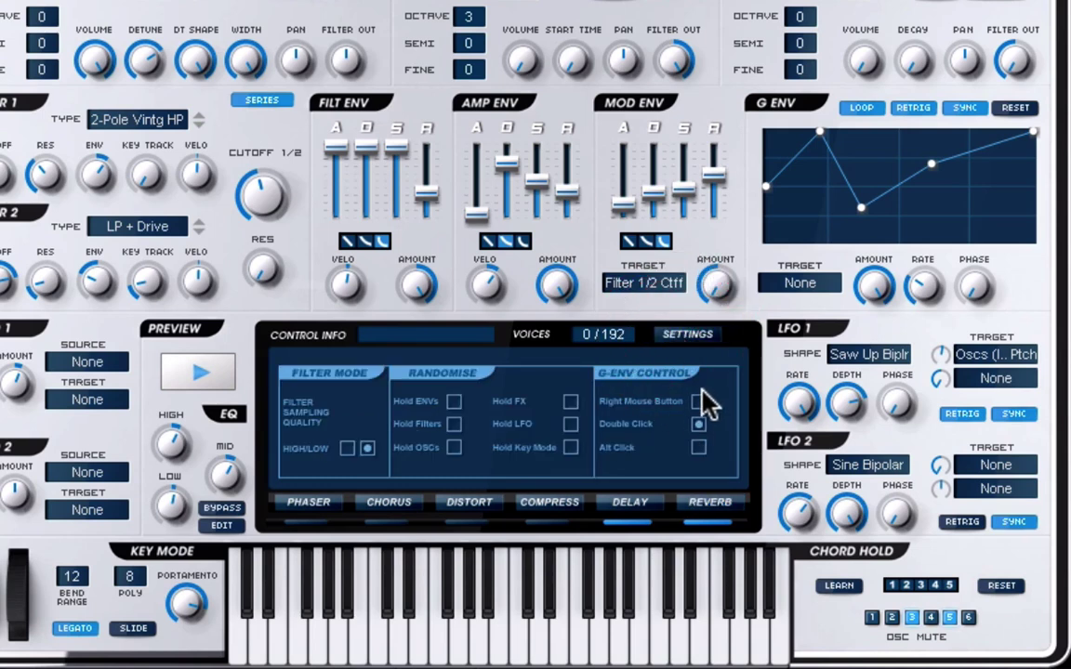
double_click(930, 164)
click(698, 401)
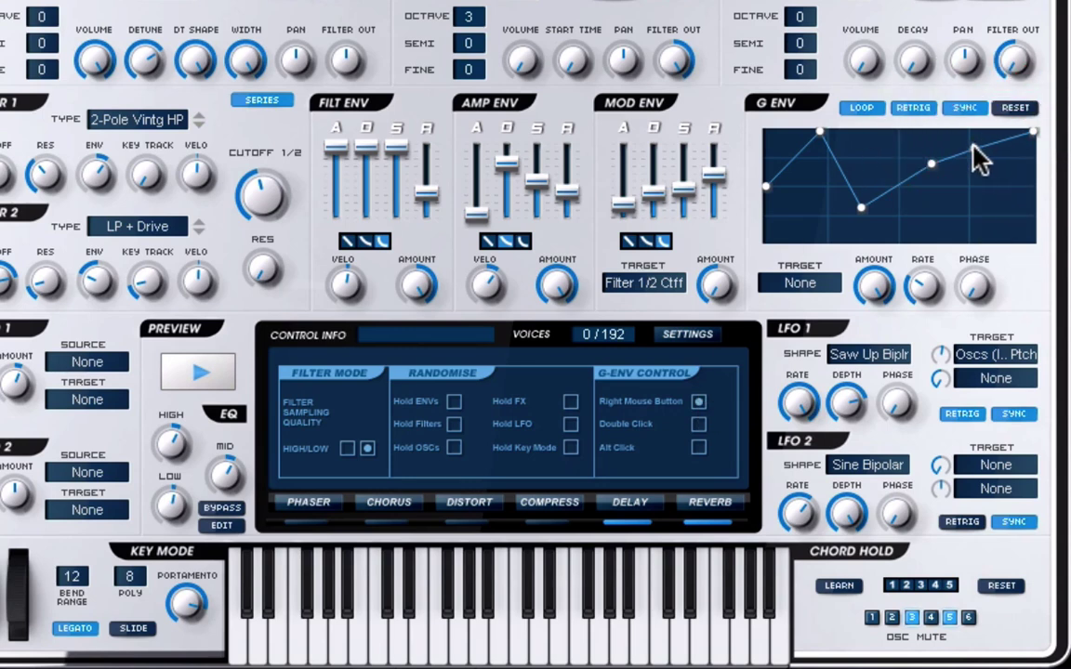
Step: Add a low point near the end of the G Env curve and a higher one directly above the first low point
drag(974, 149, 985, 214)
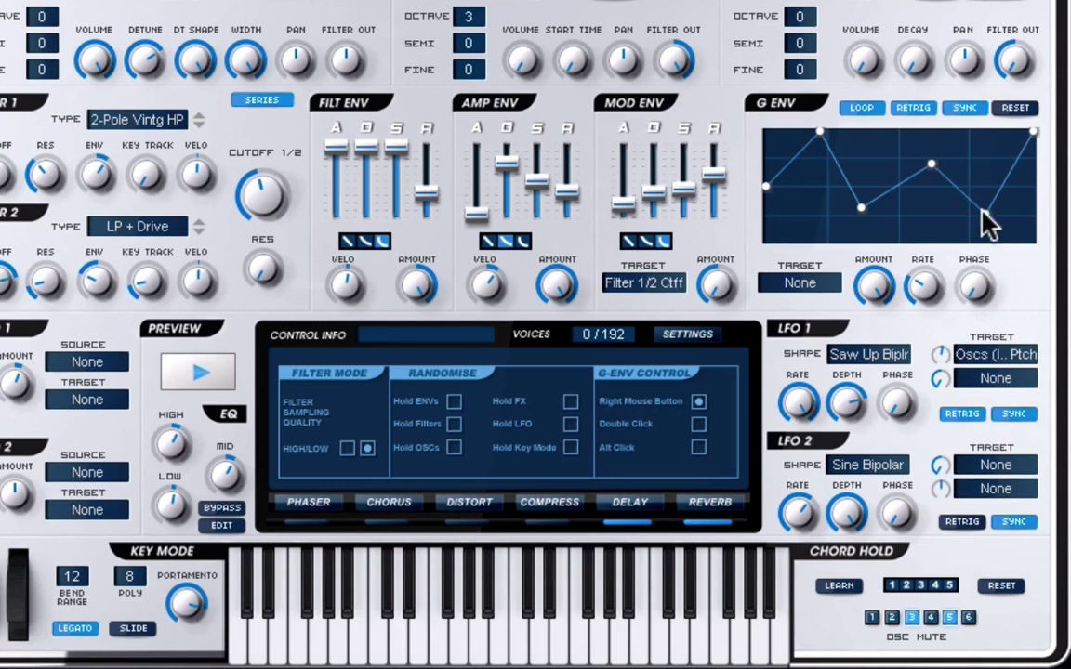
right_click(834, 161)
right_click(834, 162)
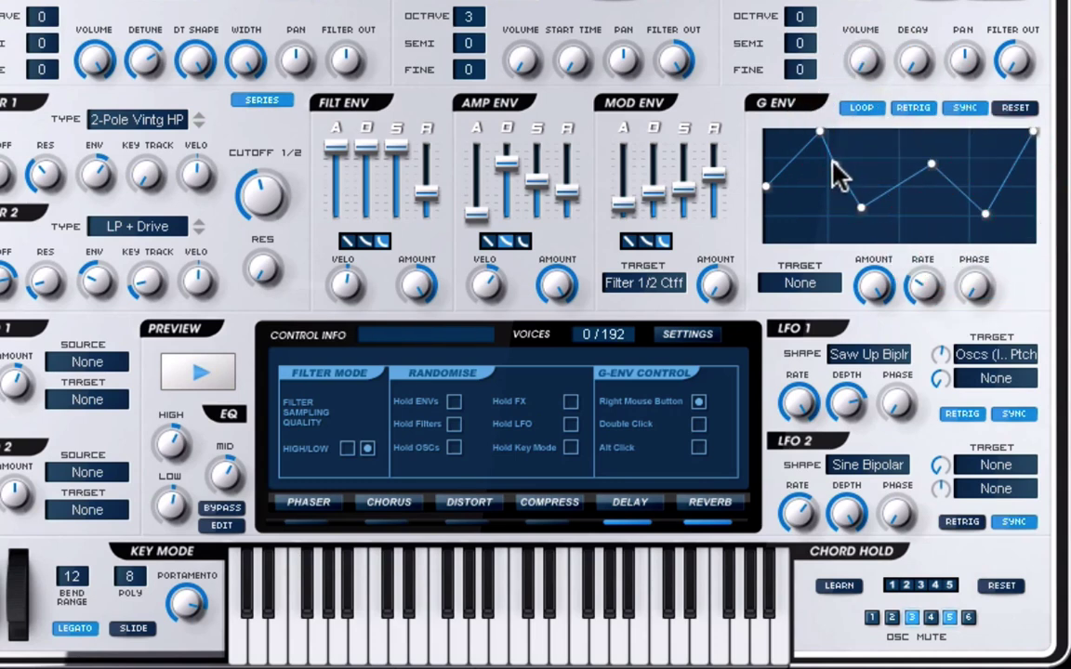
right_click(860, 151)
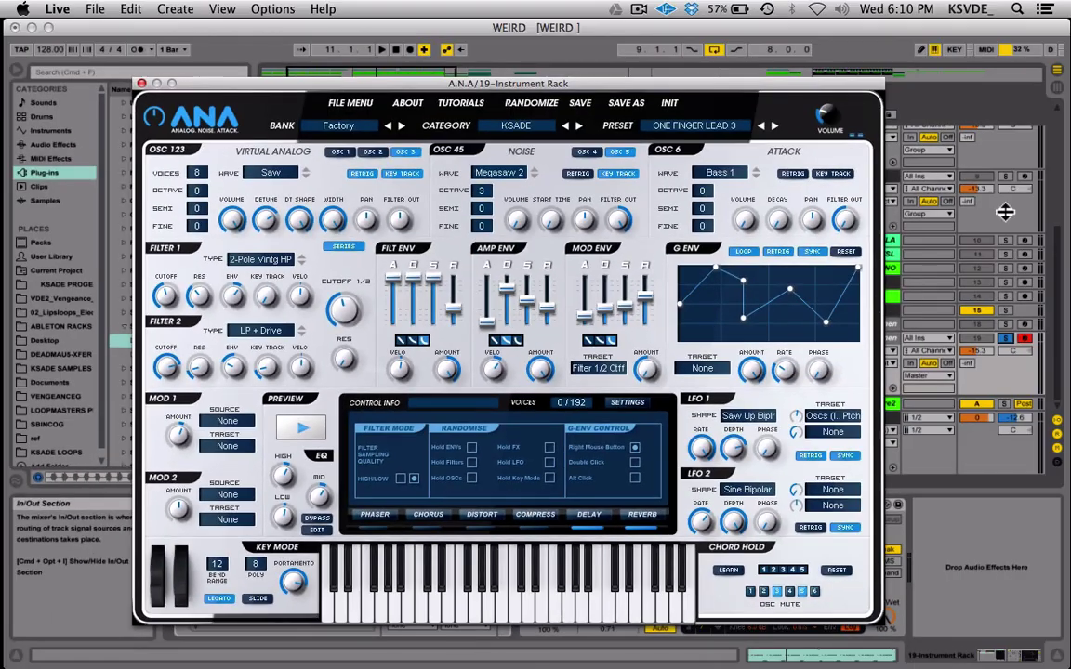
Step: Switch to the Sylenth1 lead and assign Mod Env 1 to Phase A in the first Misc 1 modulation slot
click(1004, 211)
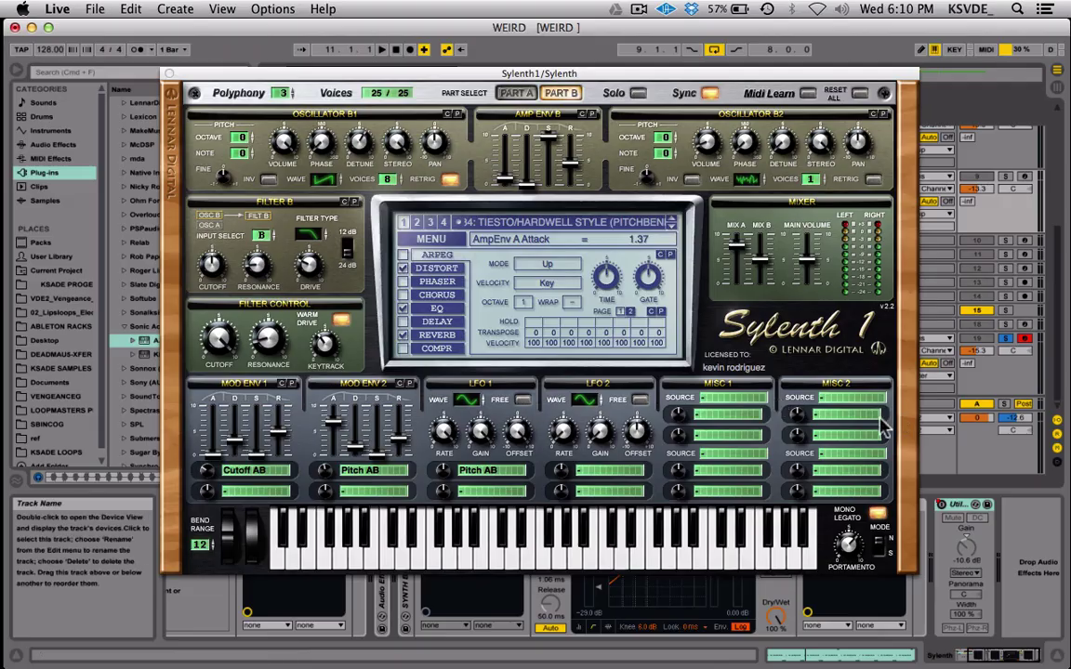
click(743, 399)
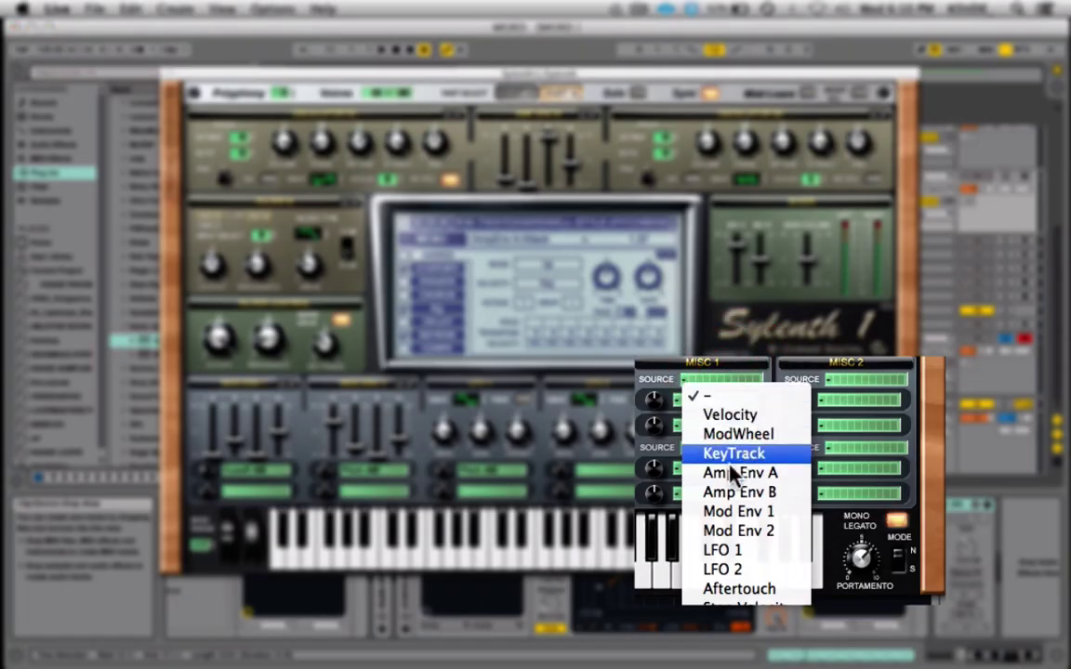
click(736, 511)
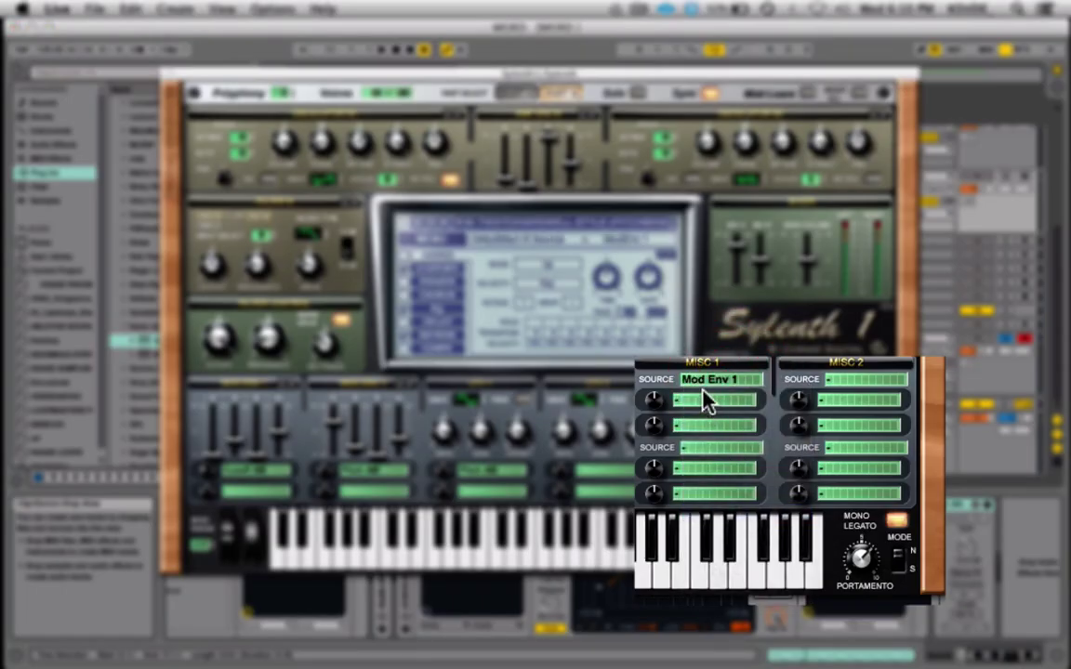
click(704, 402)
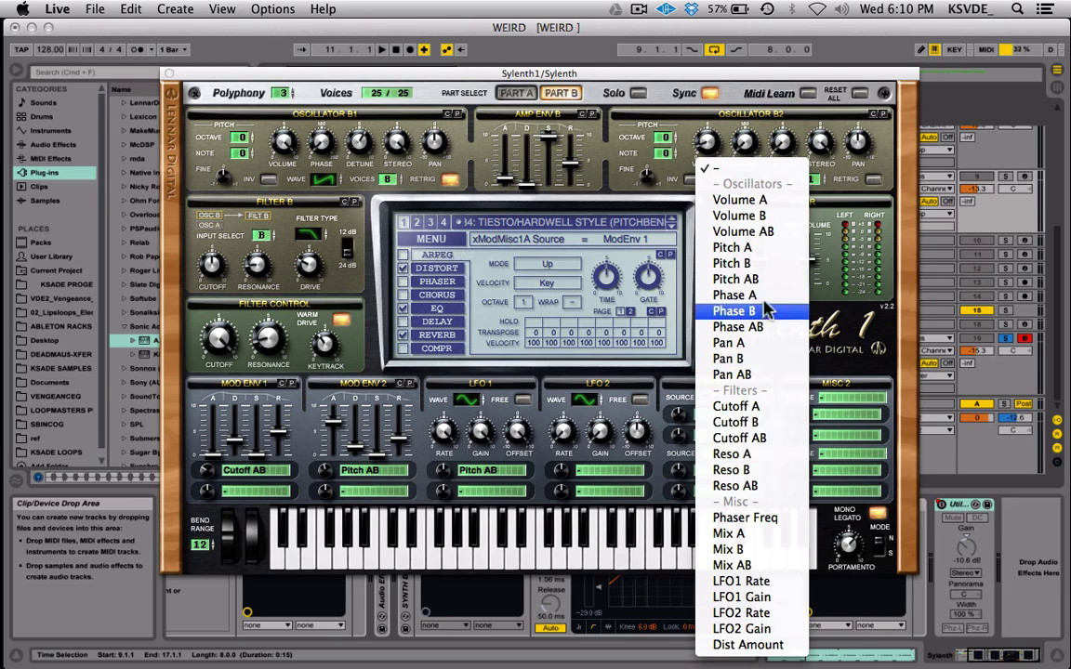
click(735, 295)
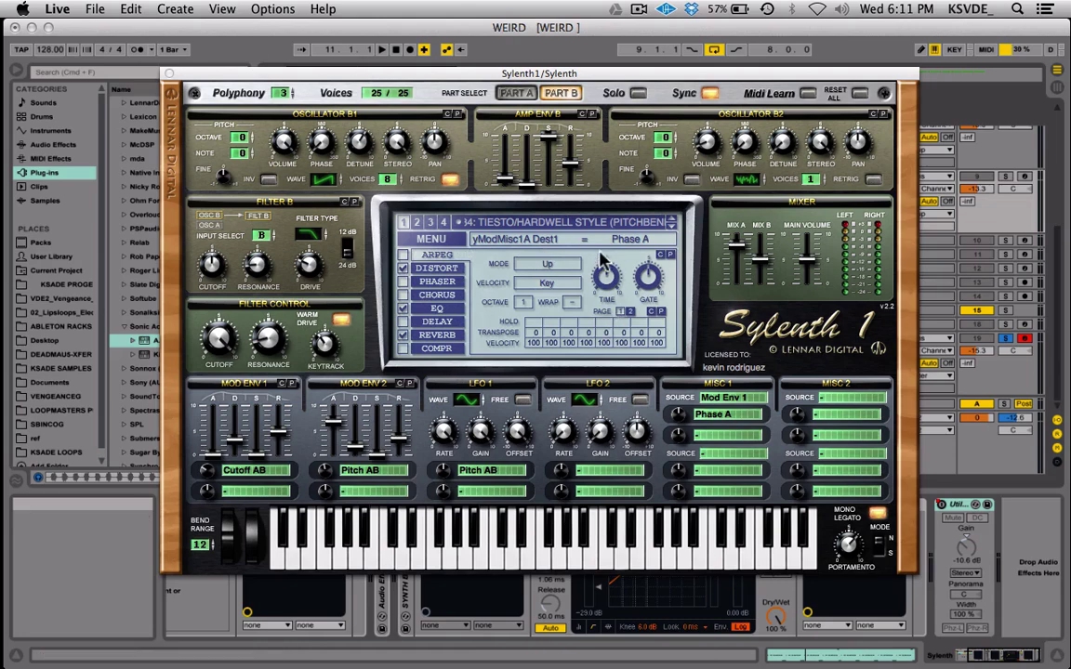
Step: Switch back to the A.N.A plug-in, reposition its window and show the EQ's detailed band settings
click(982, 360)
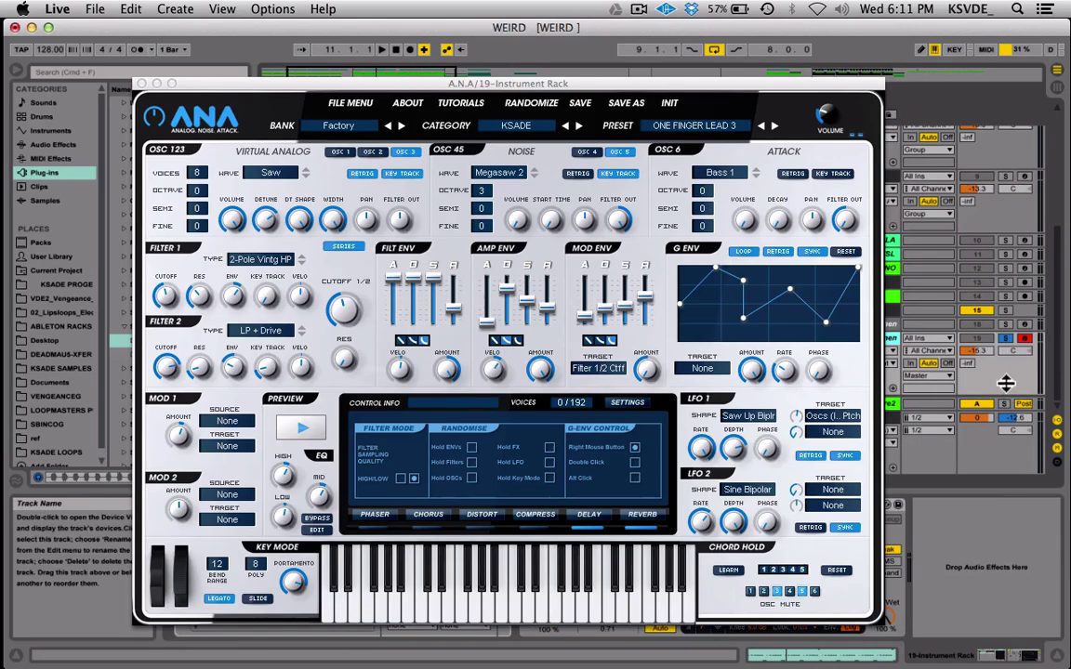
drag(655, 87, 715, 65)
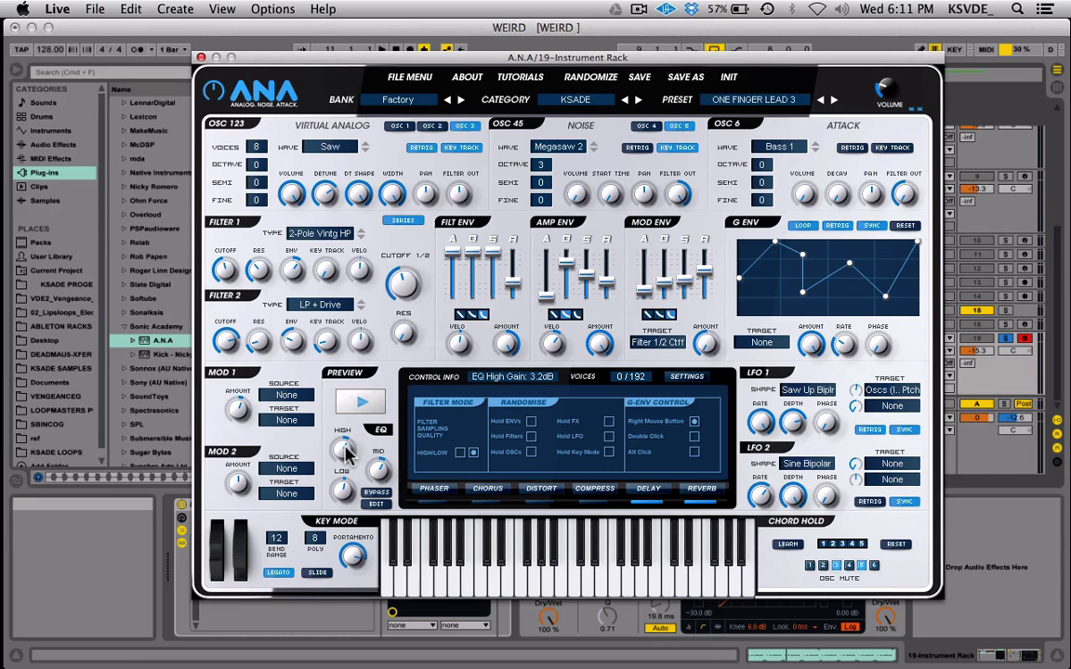
click(376, 504)
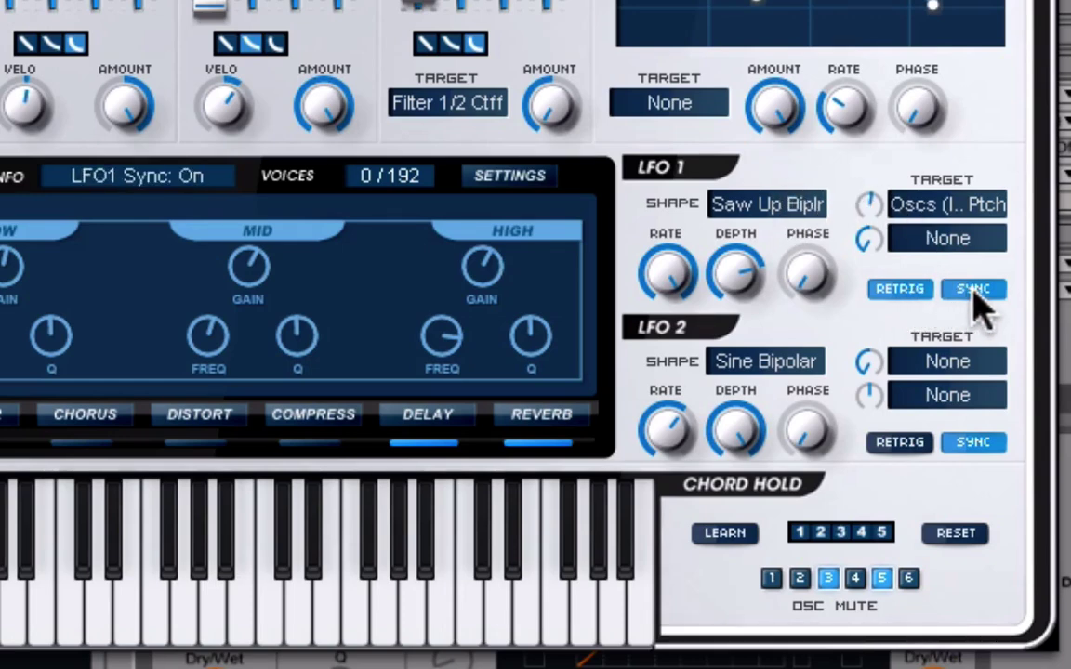
Step: Examine LFO 1's pitch target, its available shapes, and the rate, depth, phase and first target amount
click(948, 210)
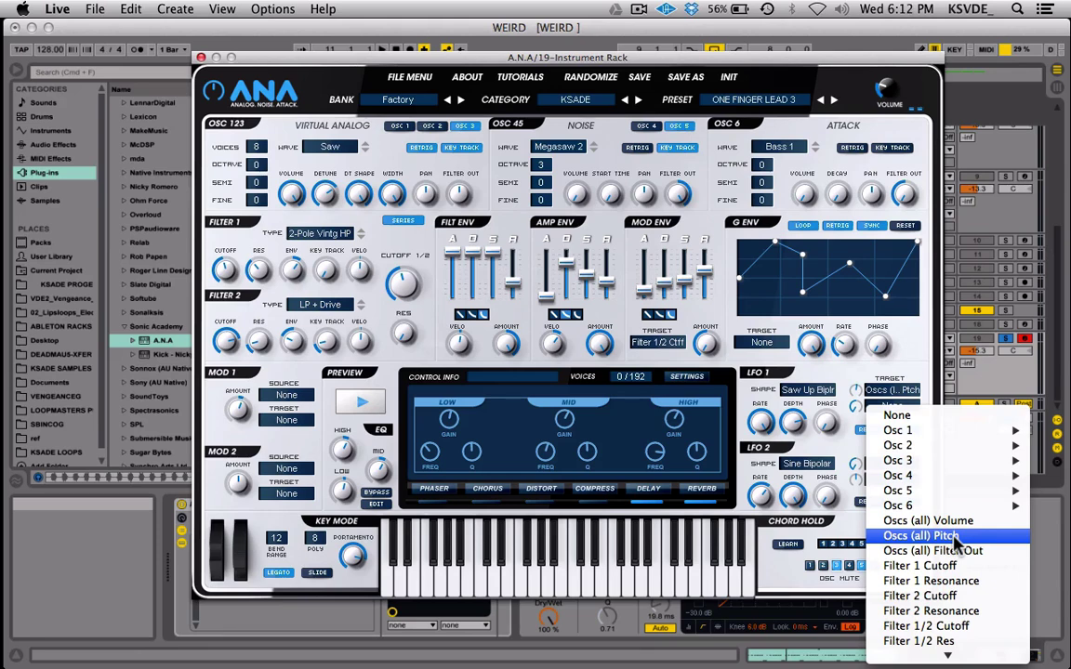
click(835, 373)
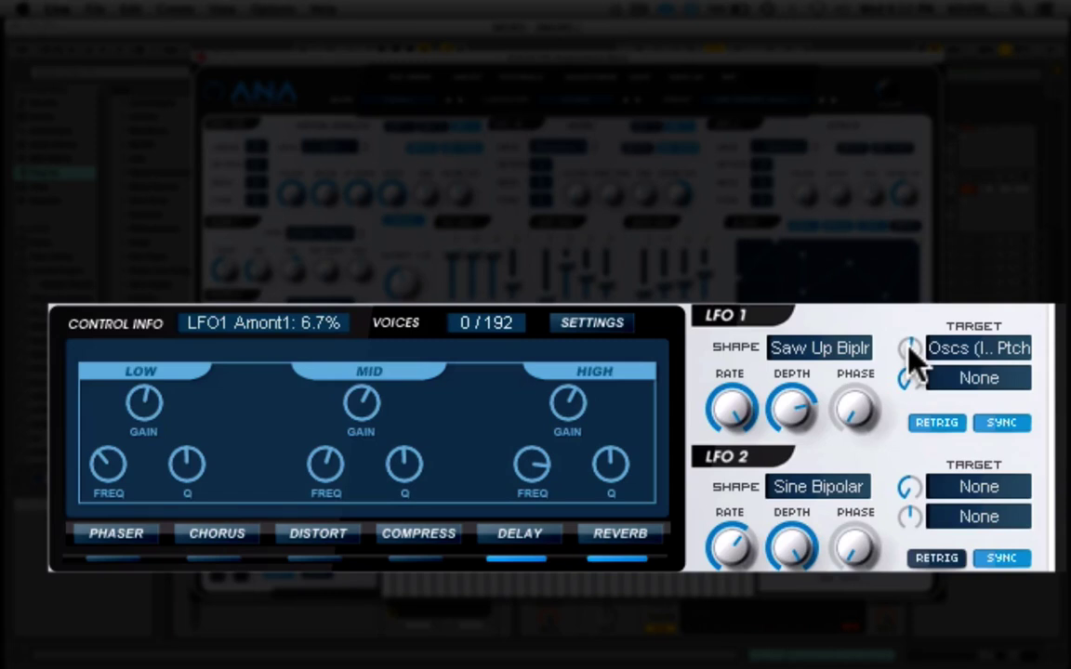
click(834, 348)
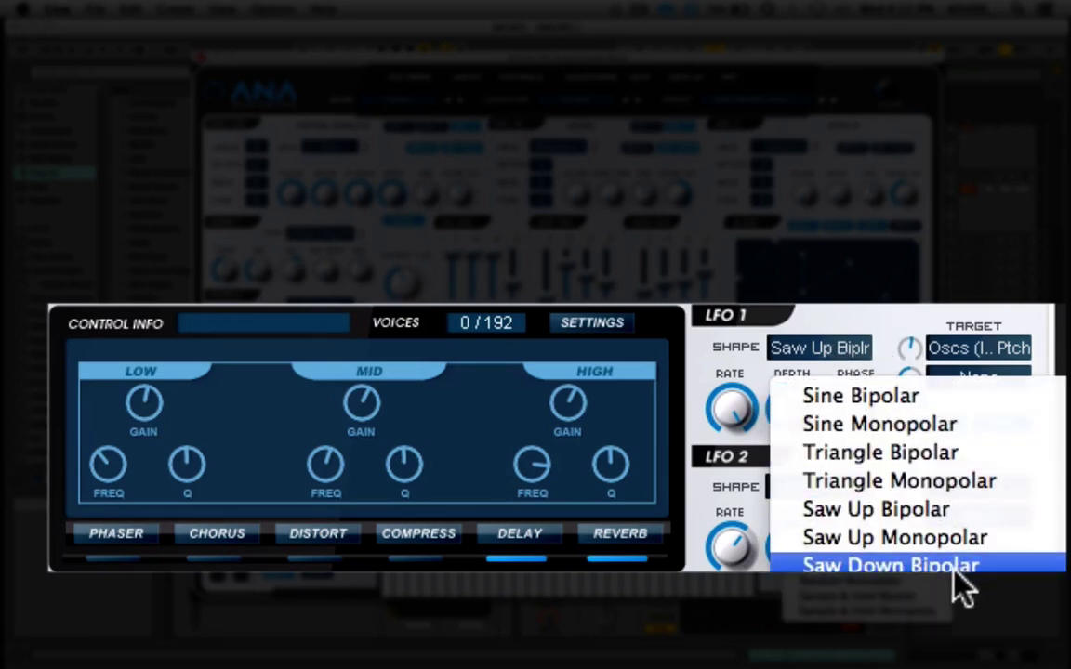
click(877, 325)
mouse_move(738, 404)
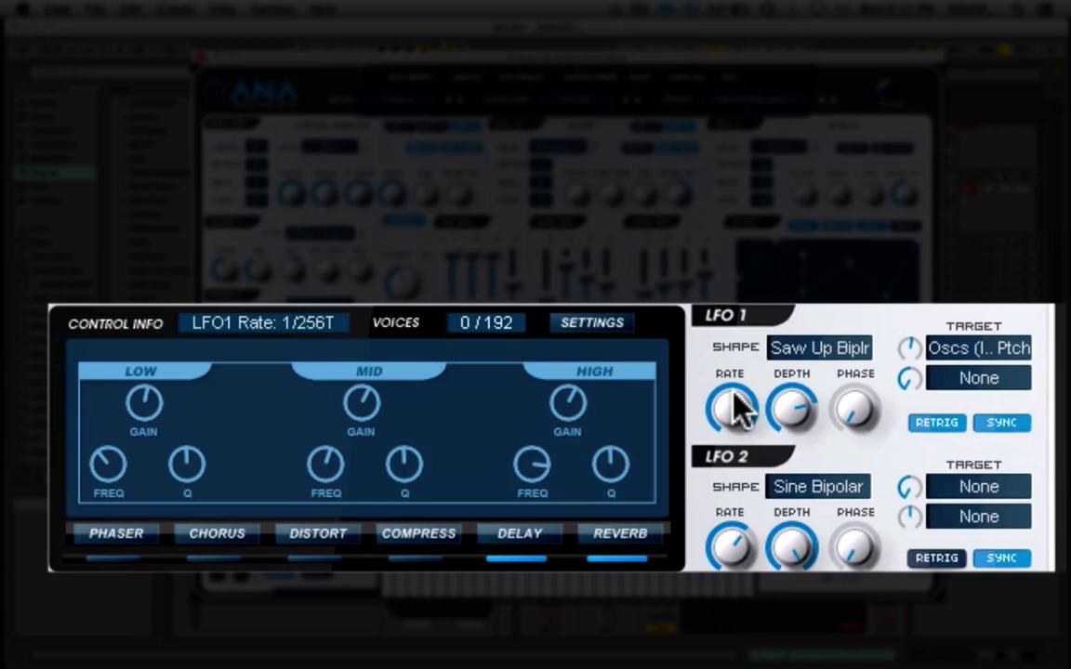
mouse_move(789, 407)
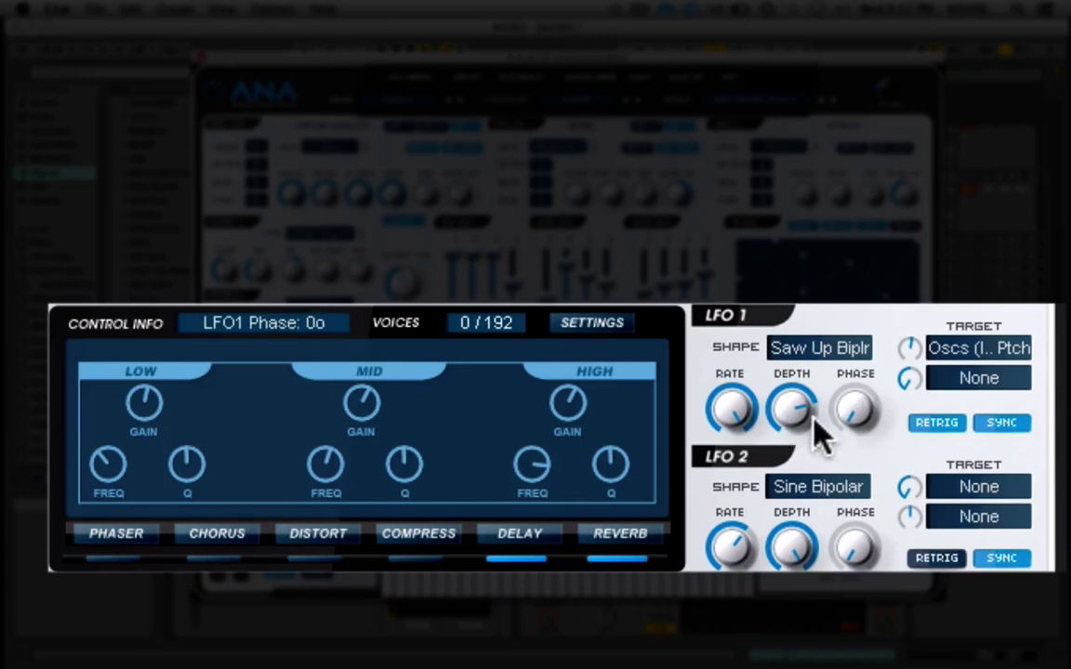
mouse_move(920, 351)
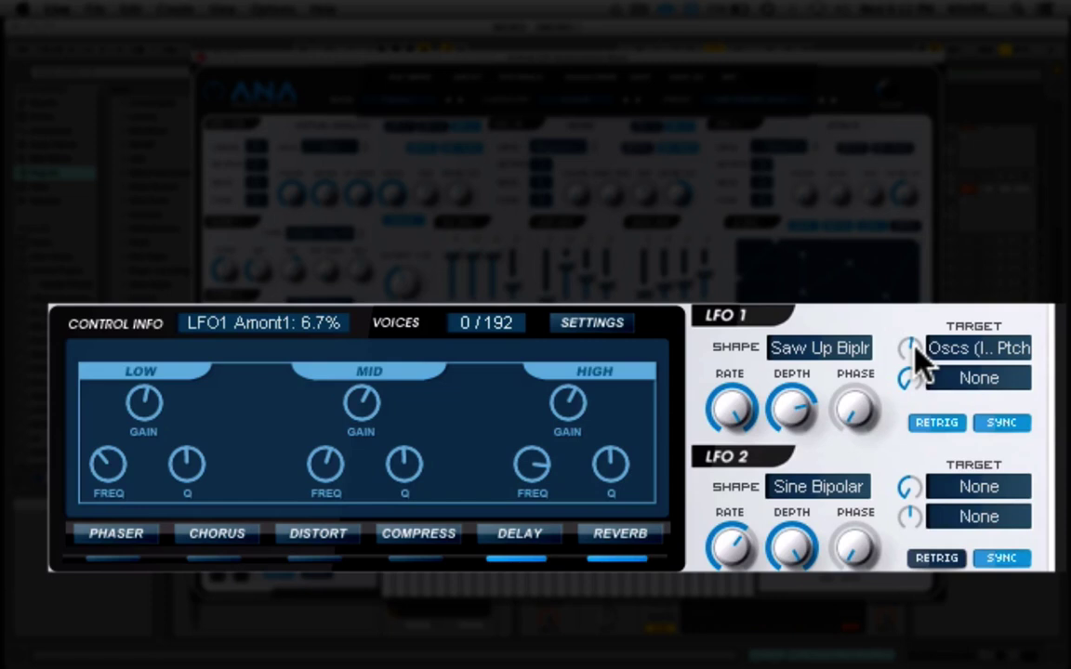
mouse_move(914, 348)
mouse_down()
mouse_move(918, 314)
mouse_move(911, 327)
mouse_move(932, 333)
mouse_move(908, 354)
mouse_move(908, 343)
mouse_up()
Step: Set LFO 1's first target to None to compare the sound, and restore it to Oscs (all) Pitch
click(997, 340)
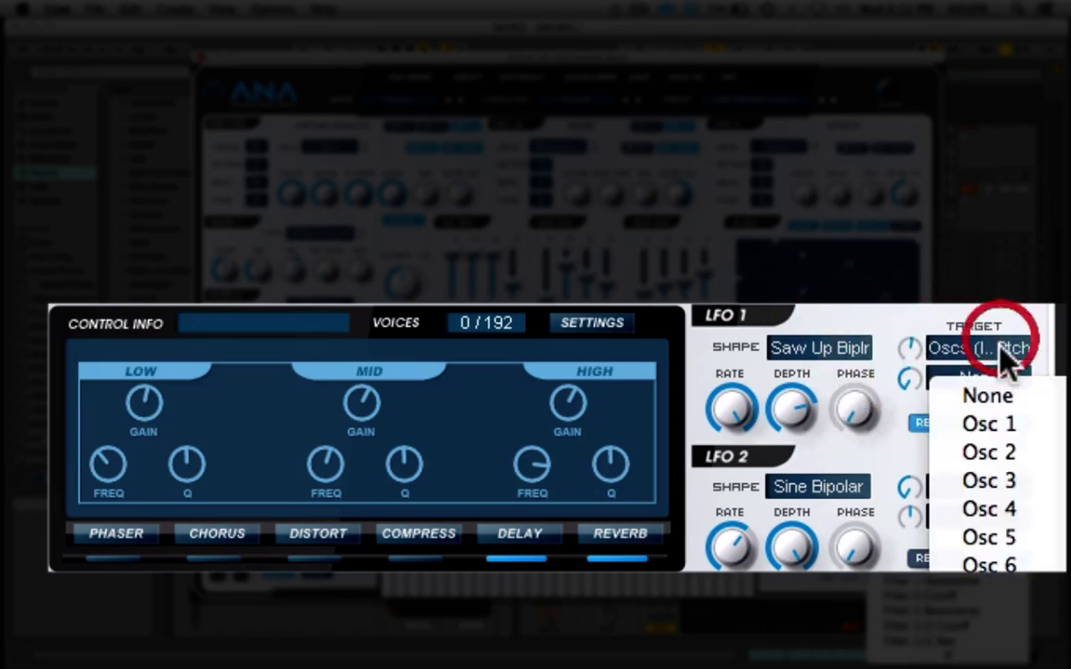
click(974, 394)
click(987, 385)
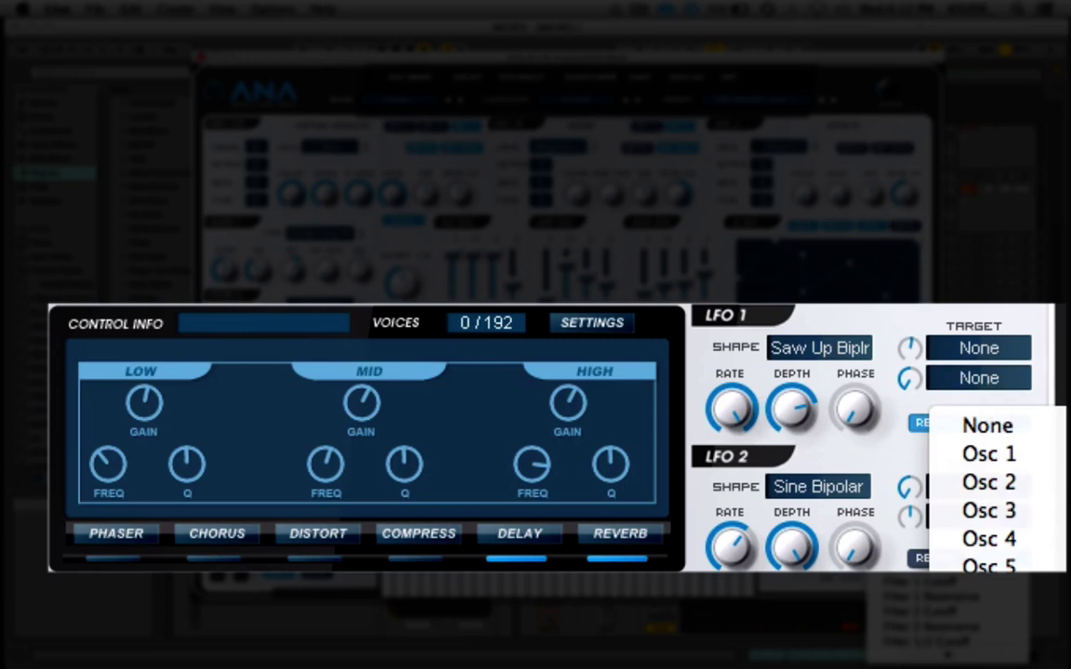
click(928, 290)
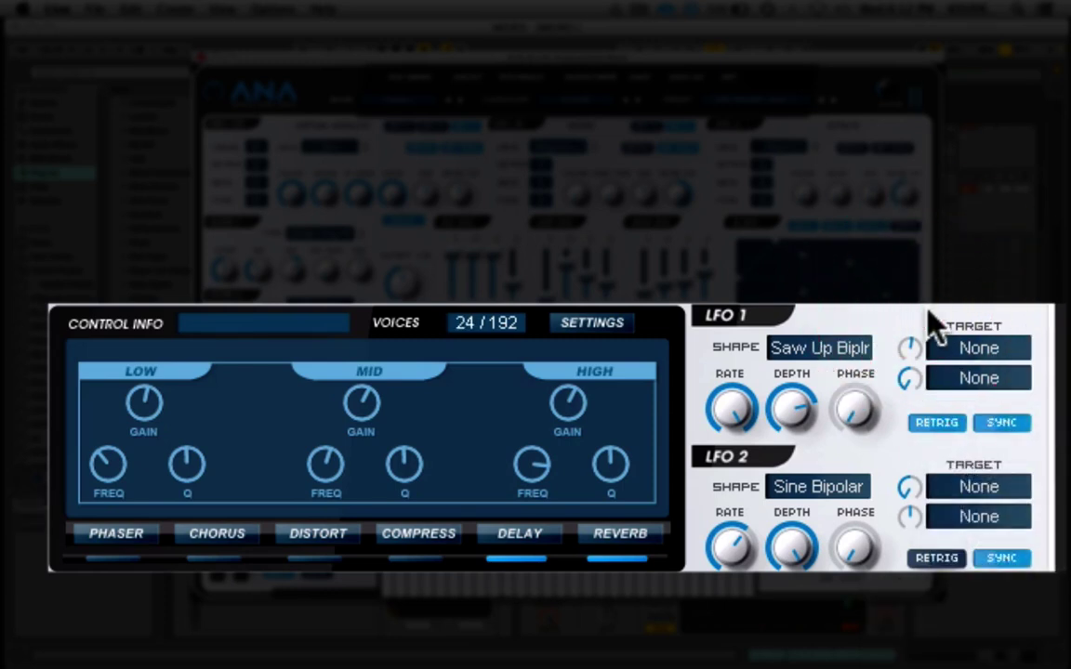
click(953, 353)
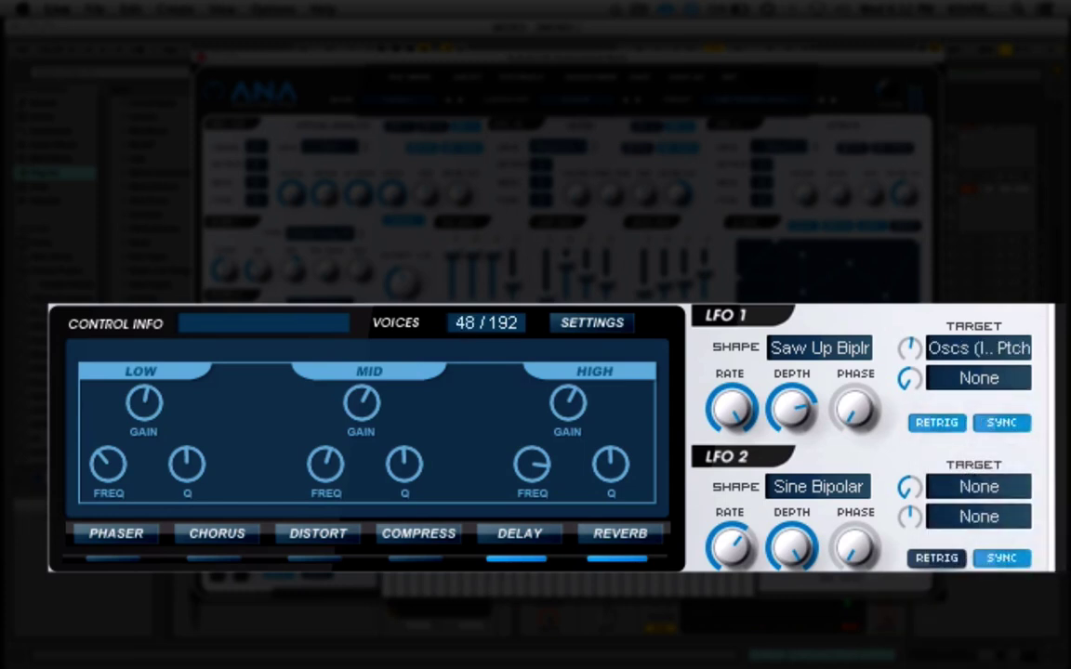
mouse_move(930, 358)
mouse_down()
mouse_move(910, 352)
mouse_move(910, 302)
mouse_move(920, 490)
mouse_move(928, 454)
mouse_move(931, 474)
mouse_move(929, 239)
mouse_move(890, 306)
mouse_move(975, 359)
mouse_move(987, 335)
mouse_move(977, 343)
mouse_up()
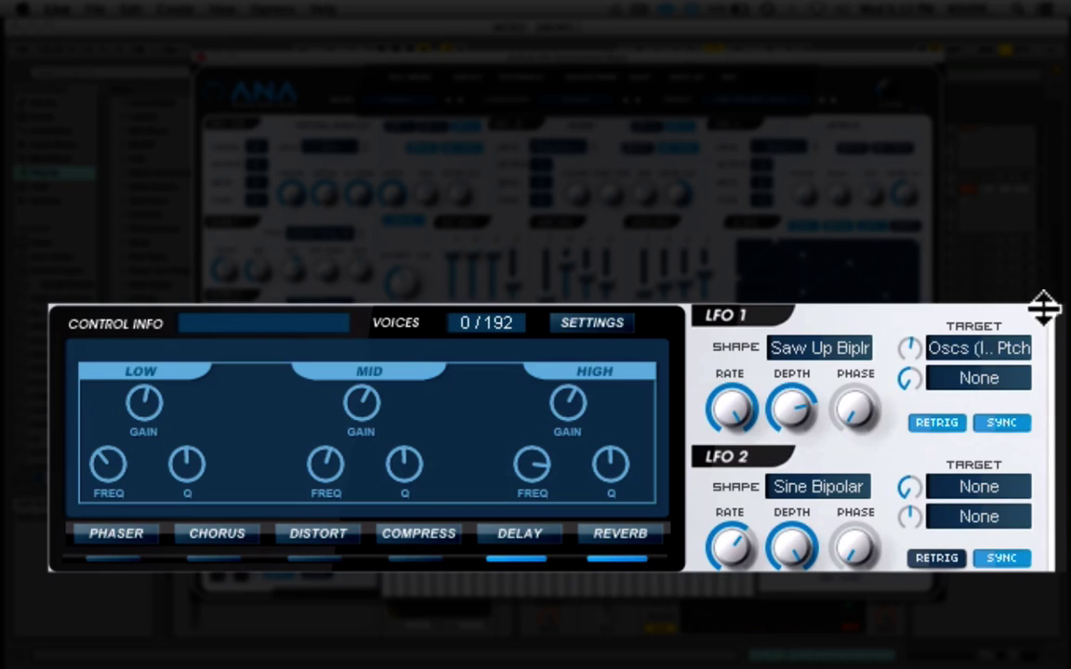
Step: Show the reverb settings, followed by the delay settings, and examine their filter, feedback and level controls
drag(512, 455, 525, 536)
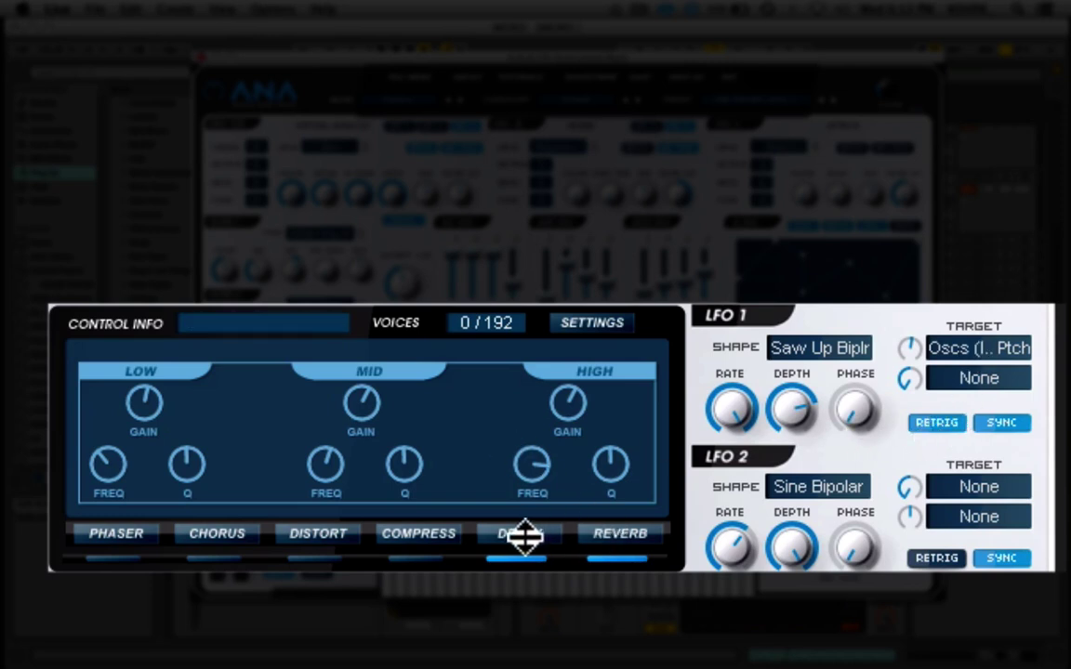
click(633, 531)
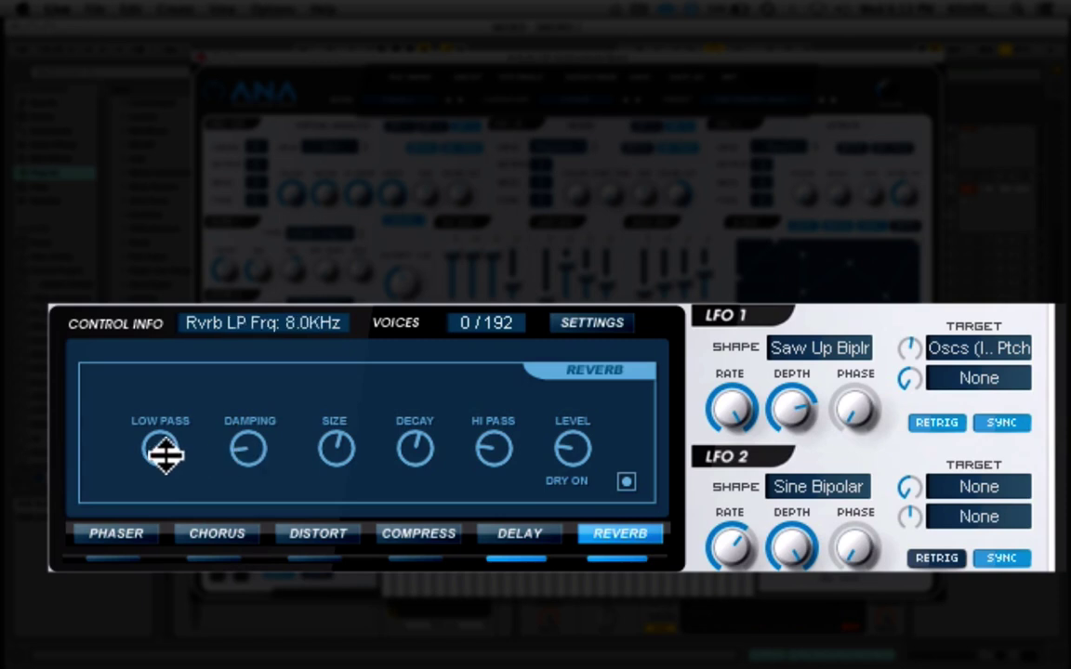
click(531, 534)
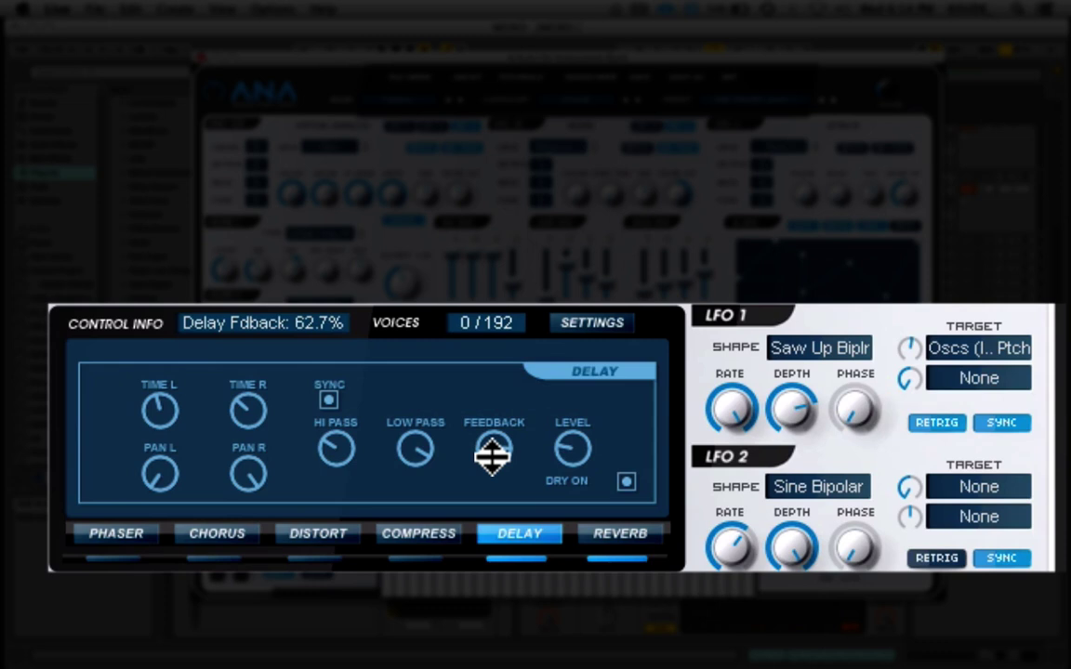
mouse_move(413, 453)
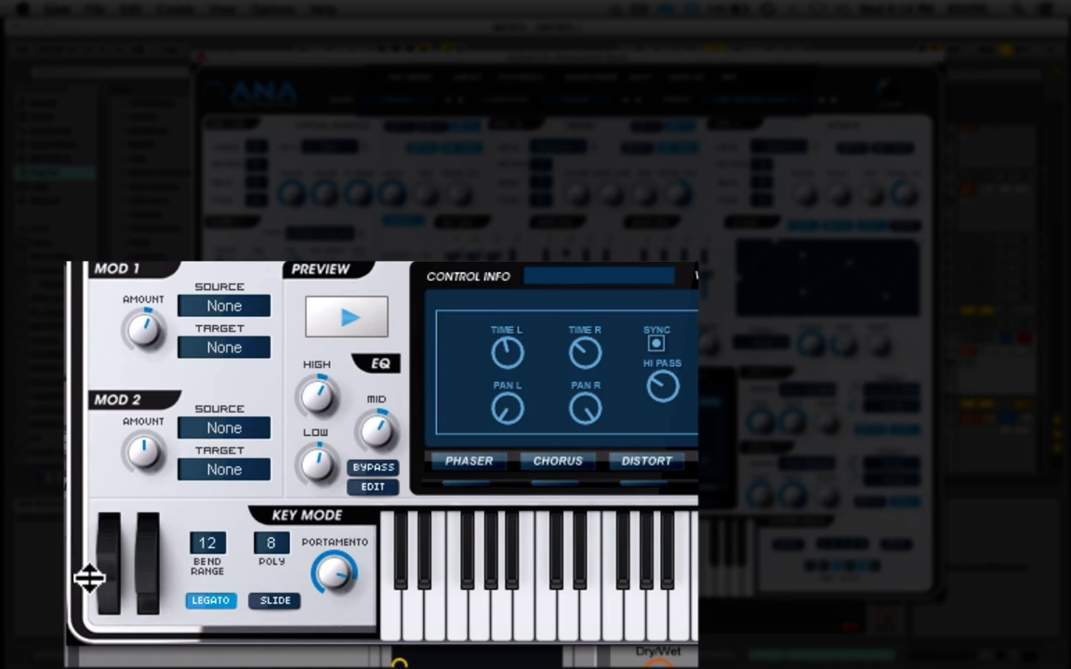
Step: Try out the pitch bend wheel in the Key Mode section
drag(109, 591, 207, 387)
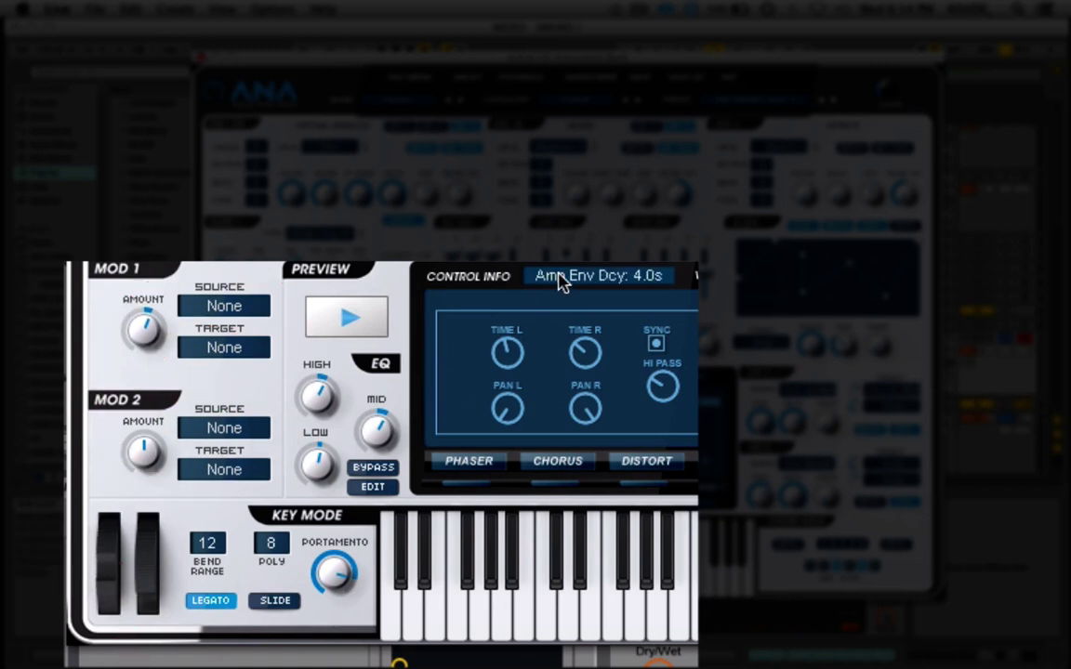